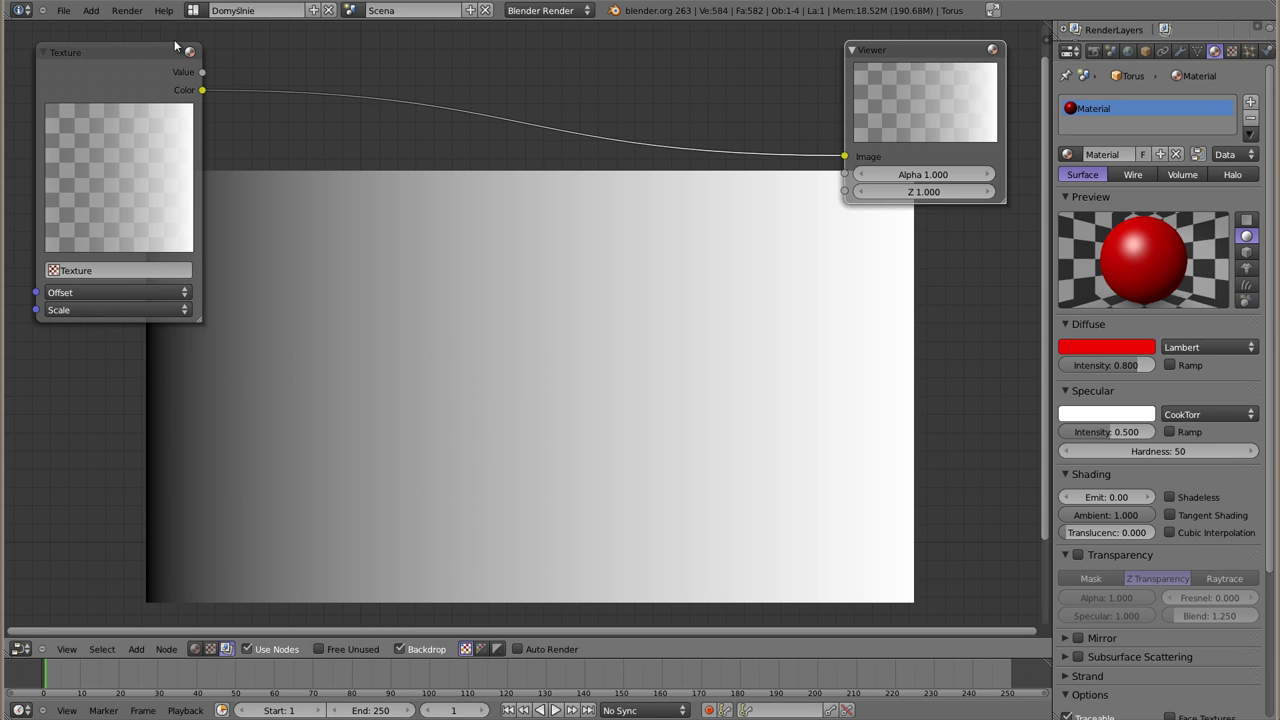
Step: Nudge the Viewer node slightly right and the Texture node slightly up-left
drag(929, 51, 933, 51)
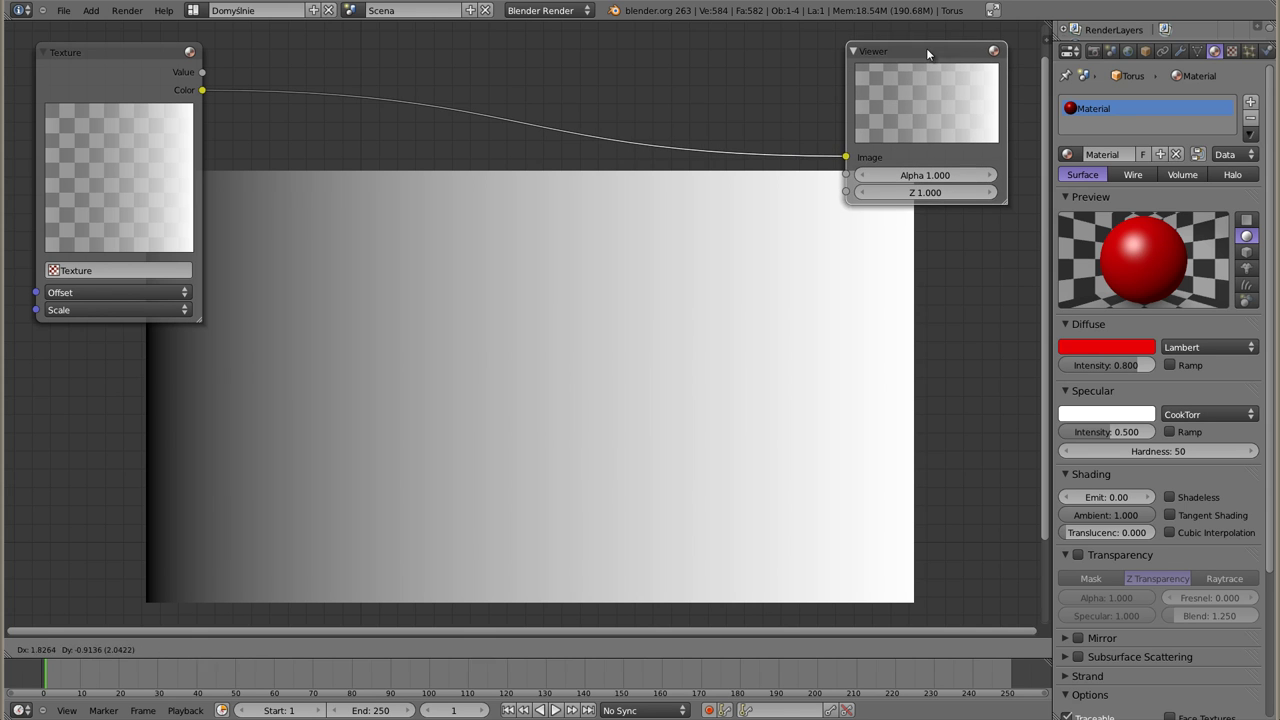
drag(102, 56, 96, 53)
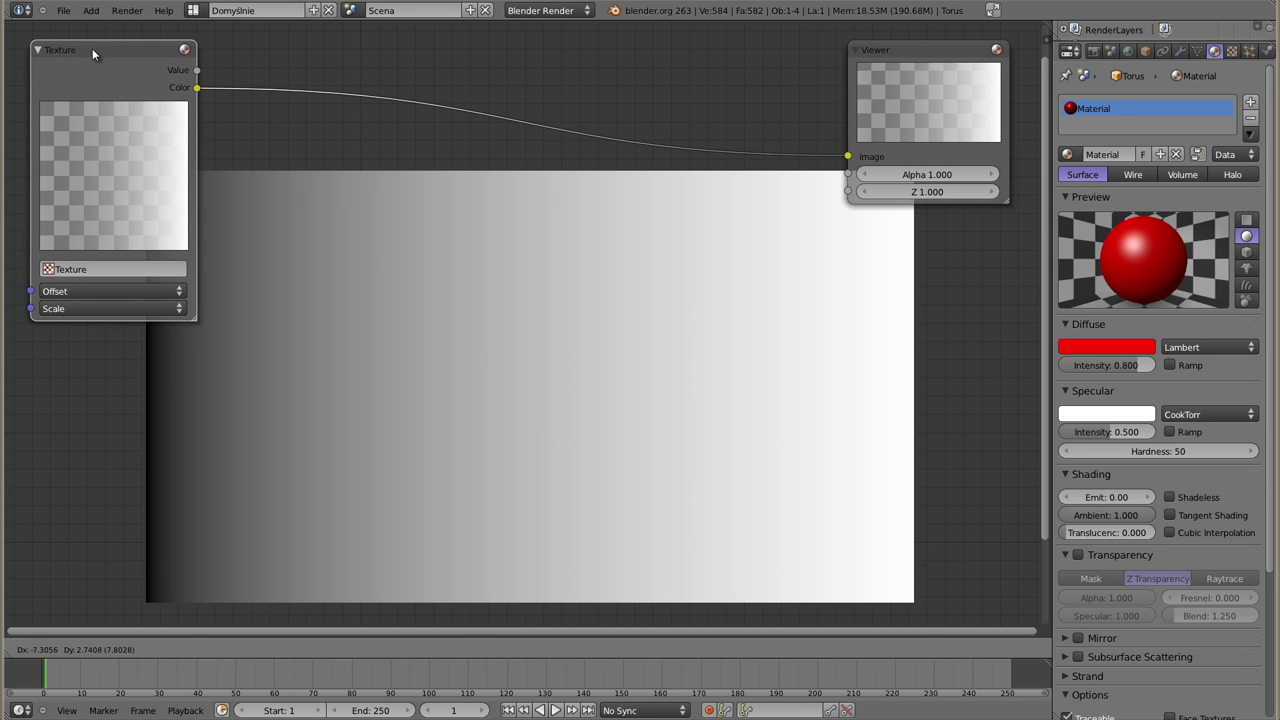
Step: Load the existing Blend texture 'Texture' into the first texture slot and reposition the Viewer node
click(1232, 51)
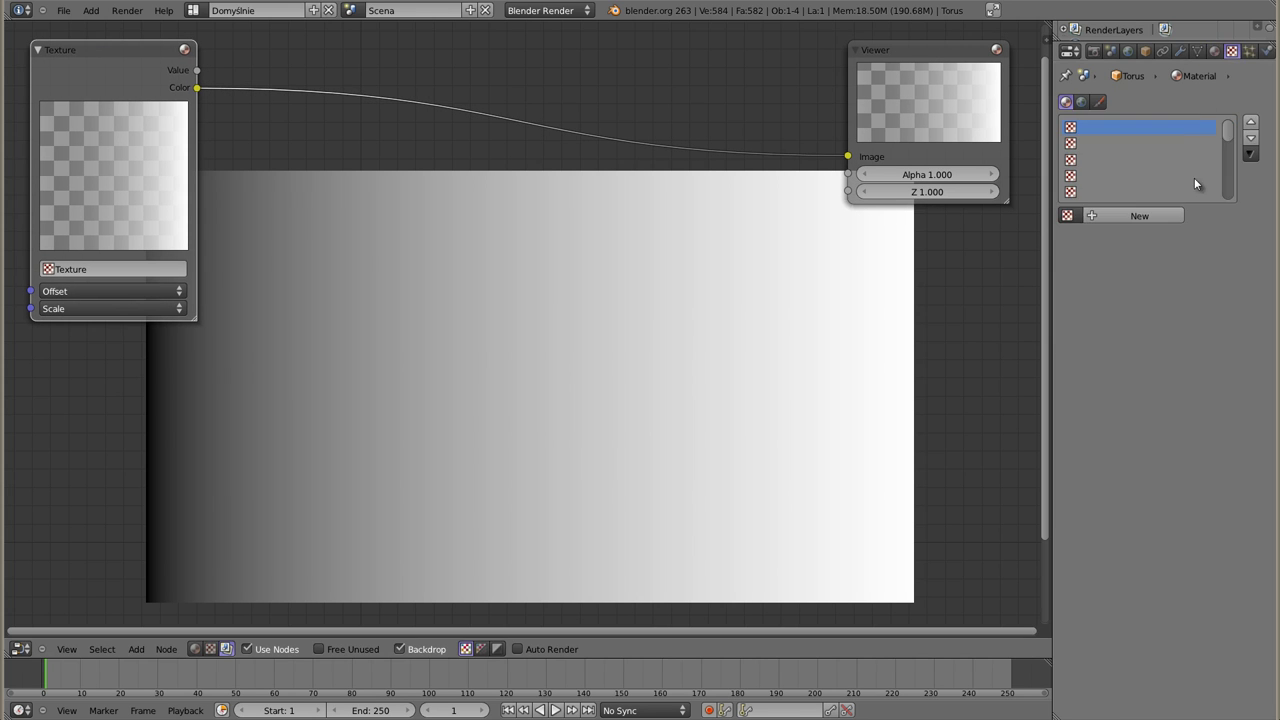
click(1070, 216)
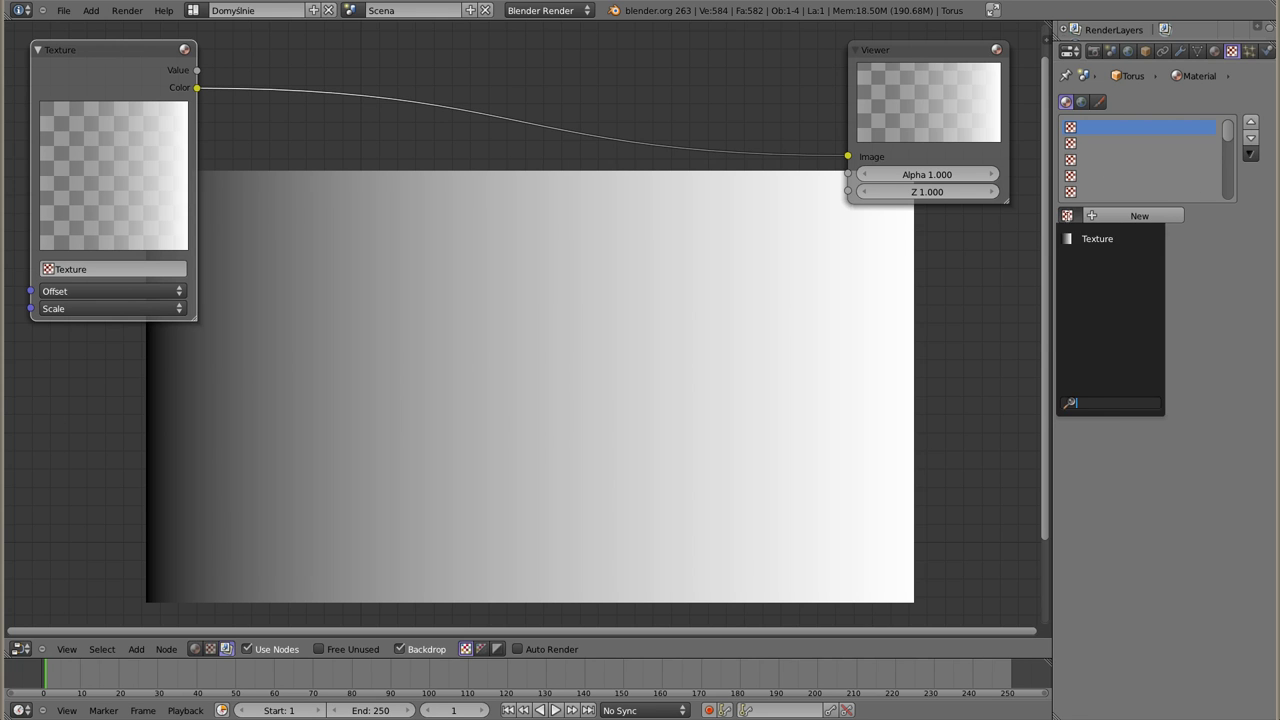
click(1085, 238)
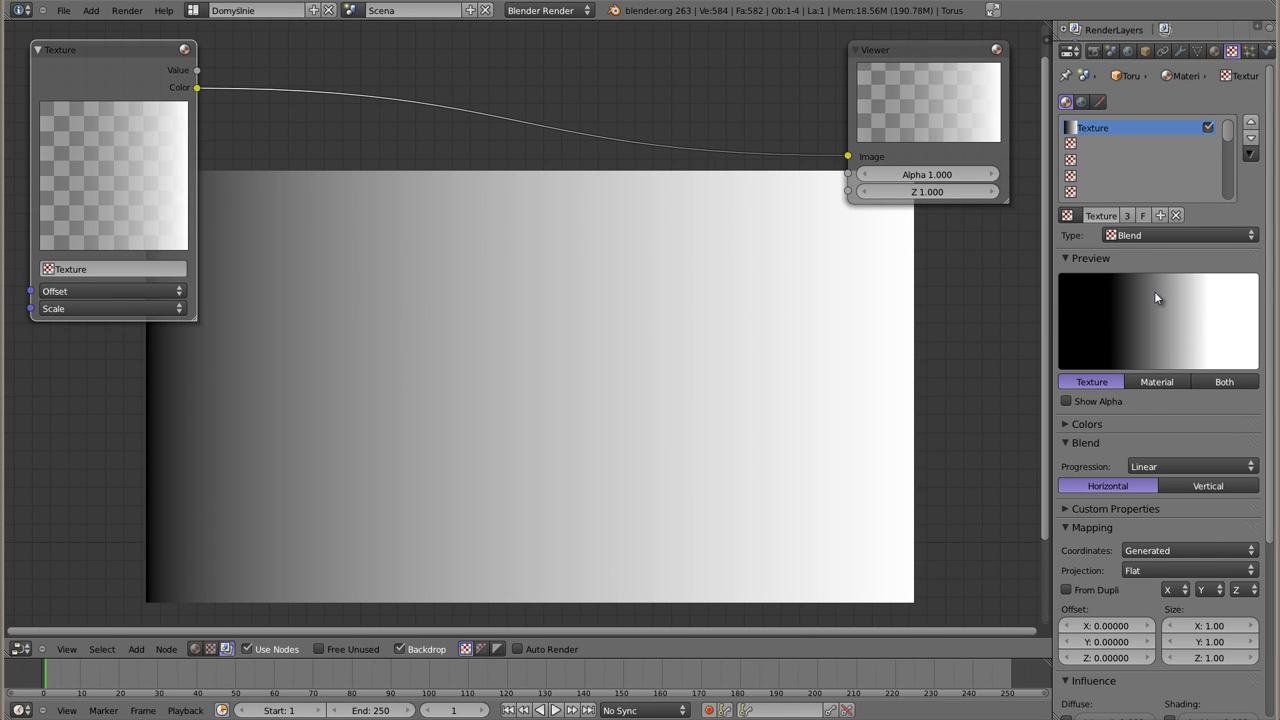
drag(938, 50, 941, 42)
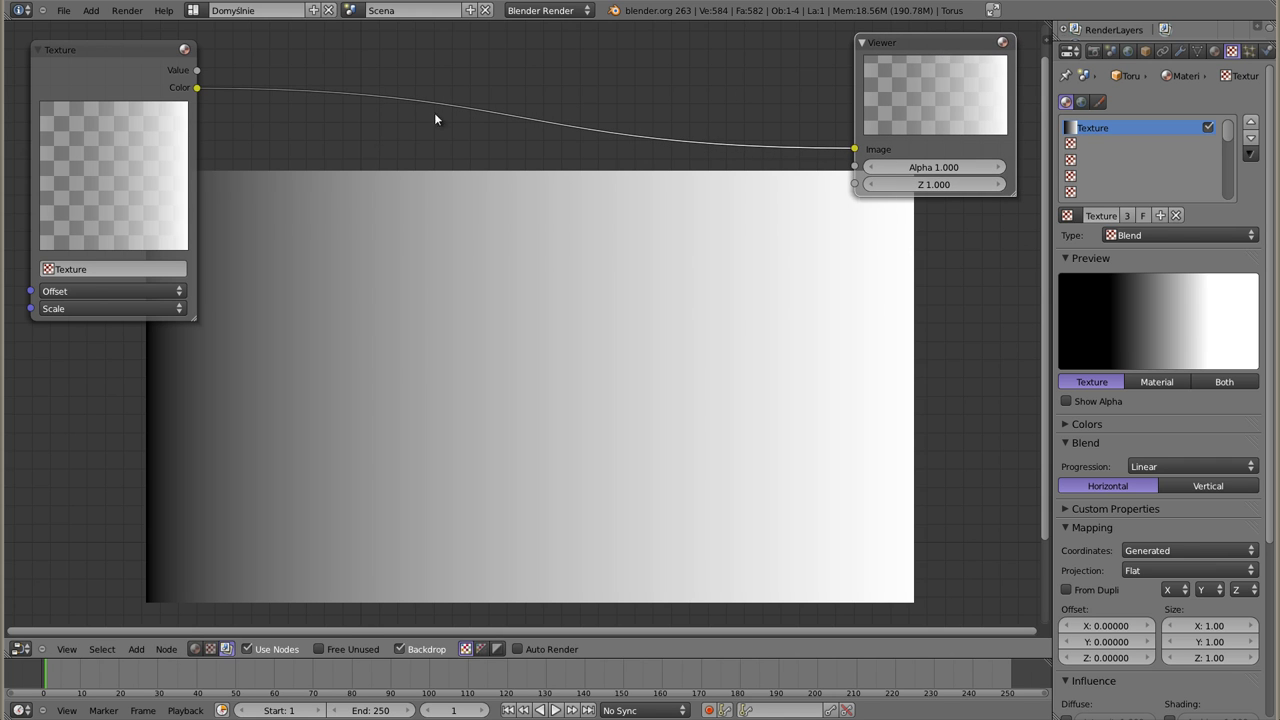
key(shift+a)
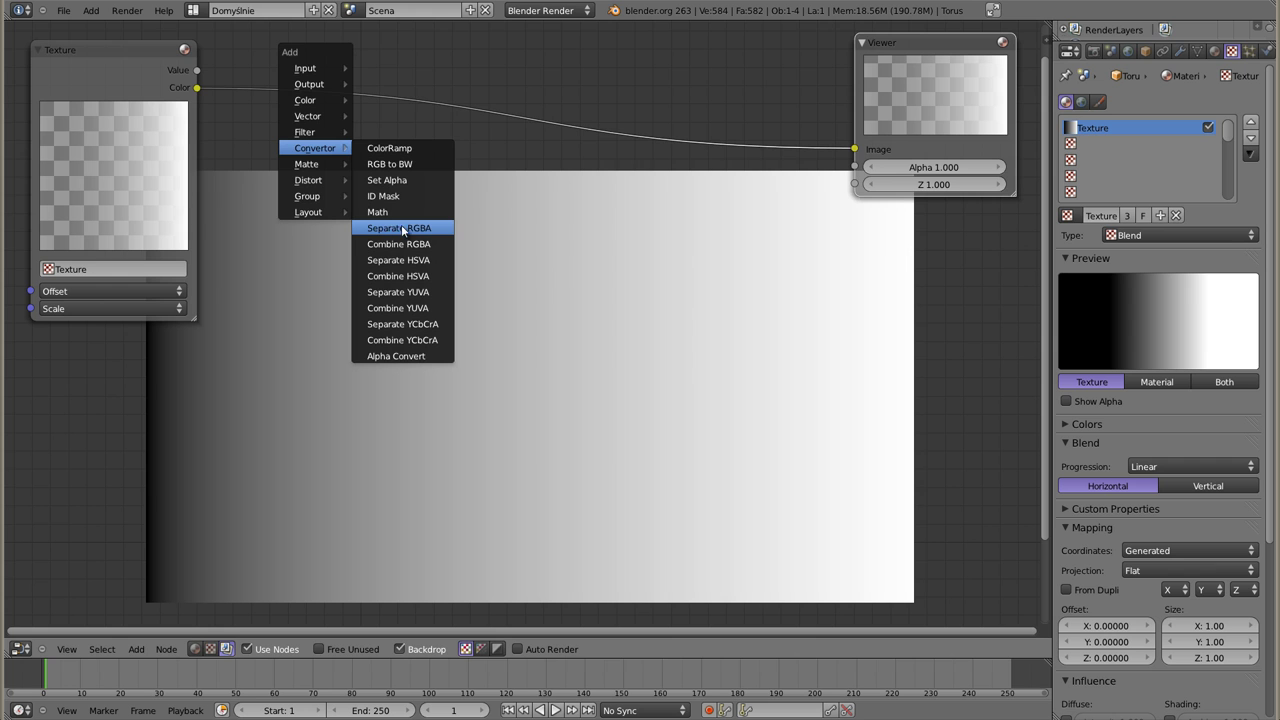
Step: Add a Combine RGBA node and place it up beside the Texture node
click(403, 244)
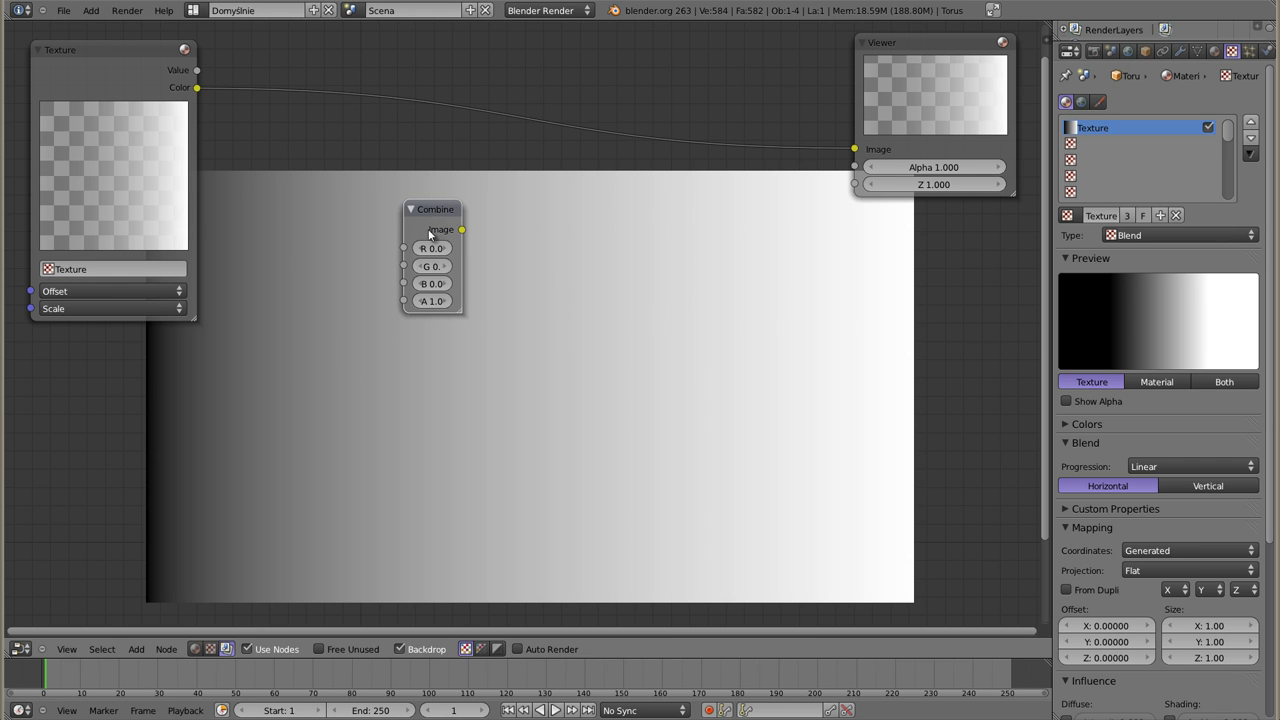
mouse_move(447, 207)
mouse_down()
mouse_move(340, 132)
mouse_move(388, 130)
mouse_up()
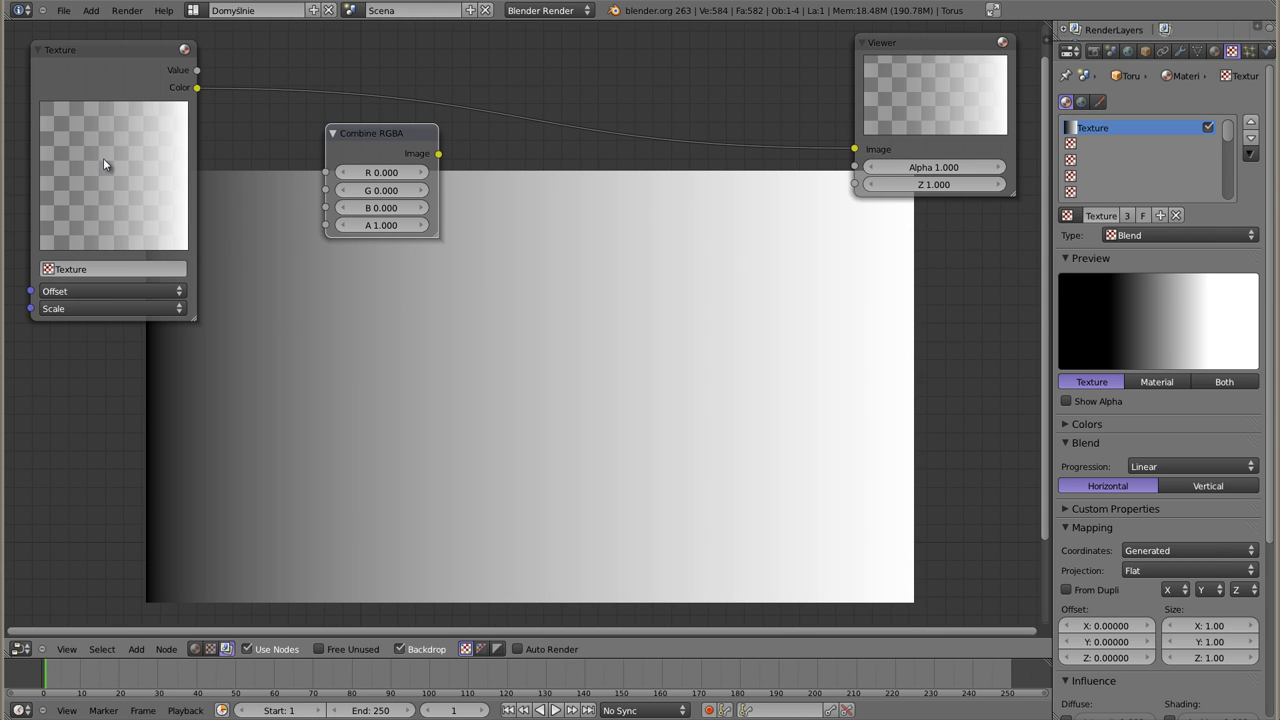
Step: Wire Texture Value into Combine RGBA's R and its Image into the Viewer, then raise the node
drag(198, 70, 854, 149)
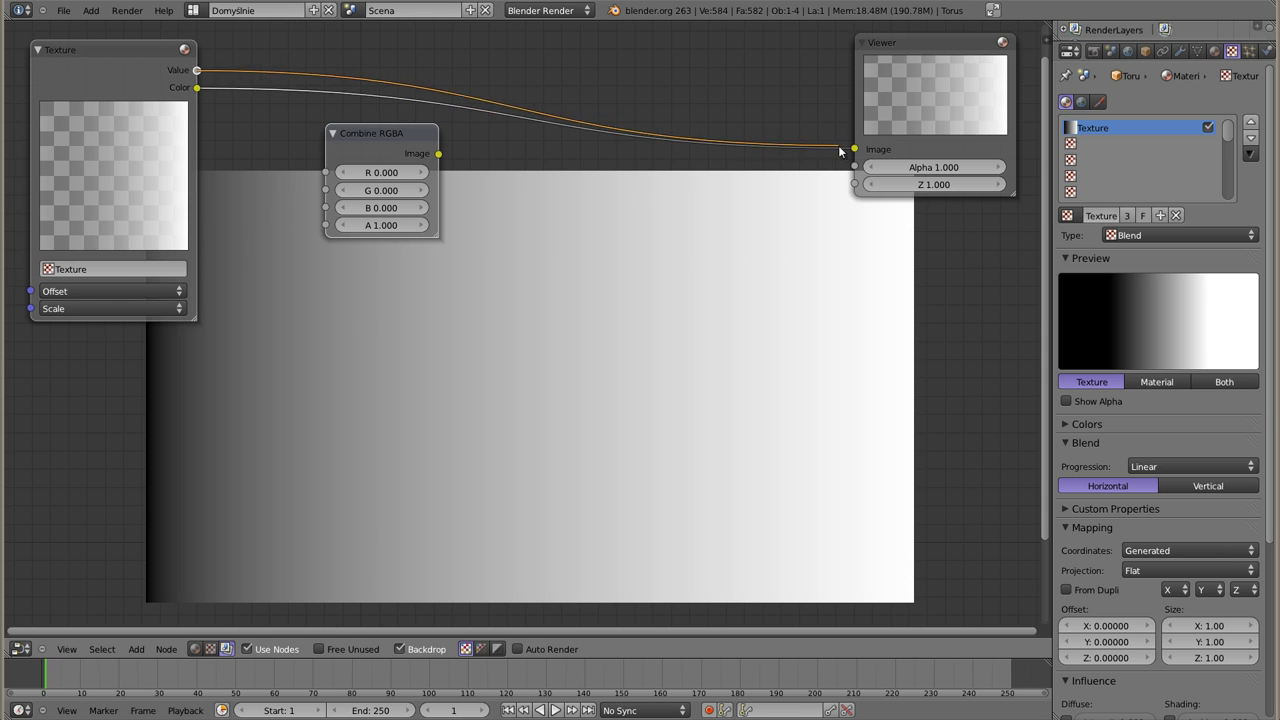
click(905, 101)
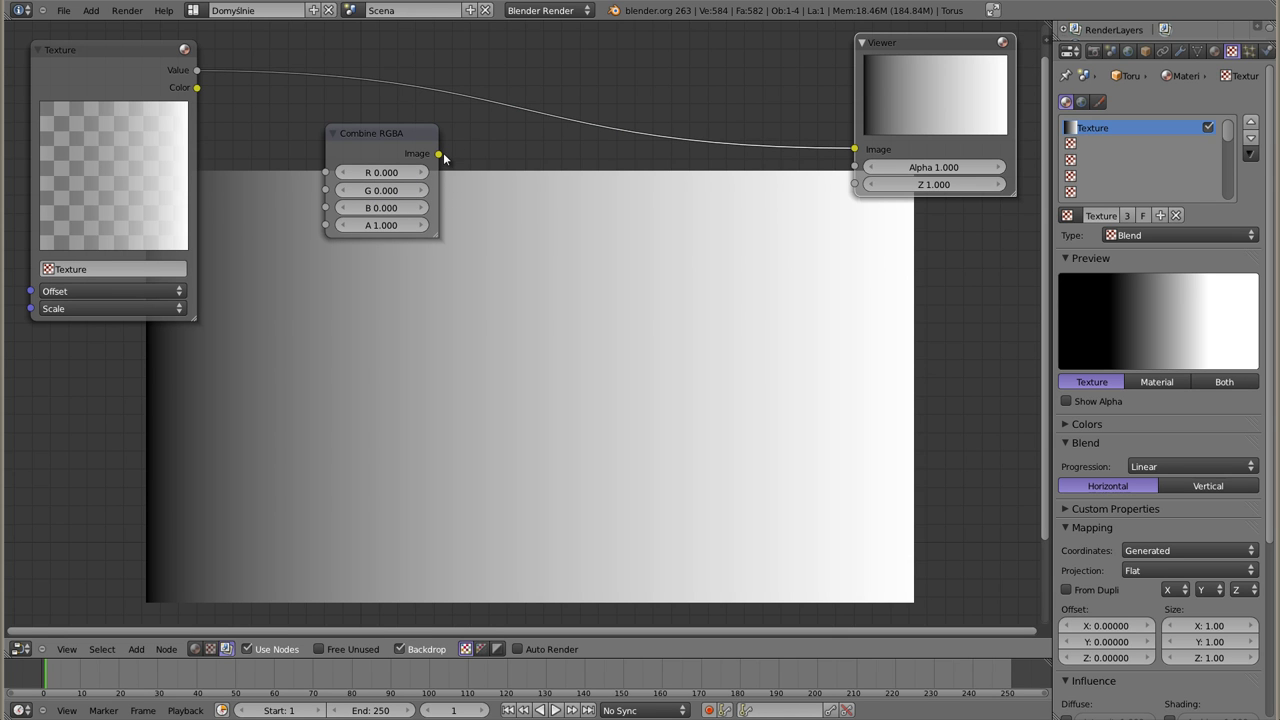
drag(197, 70, 324, 173)
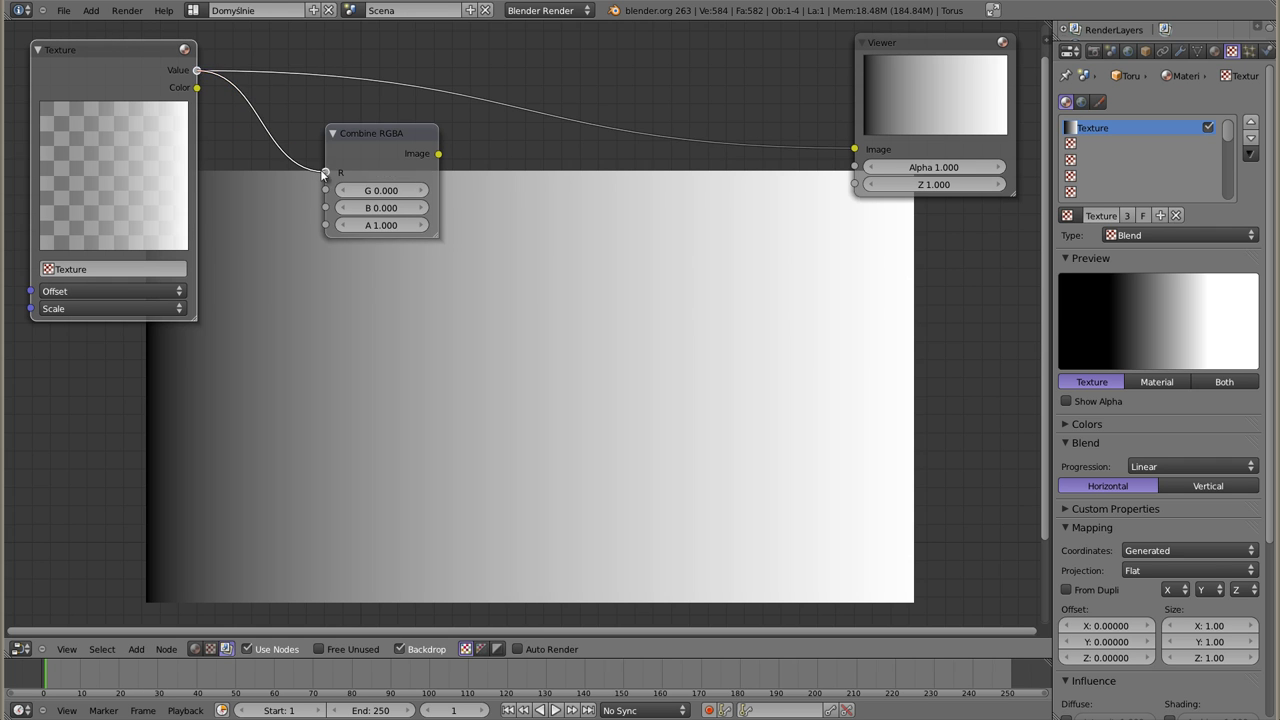
ctrl+shift+click(400, 140)
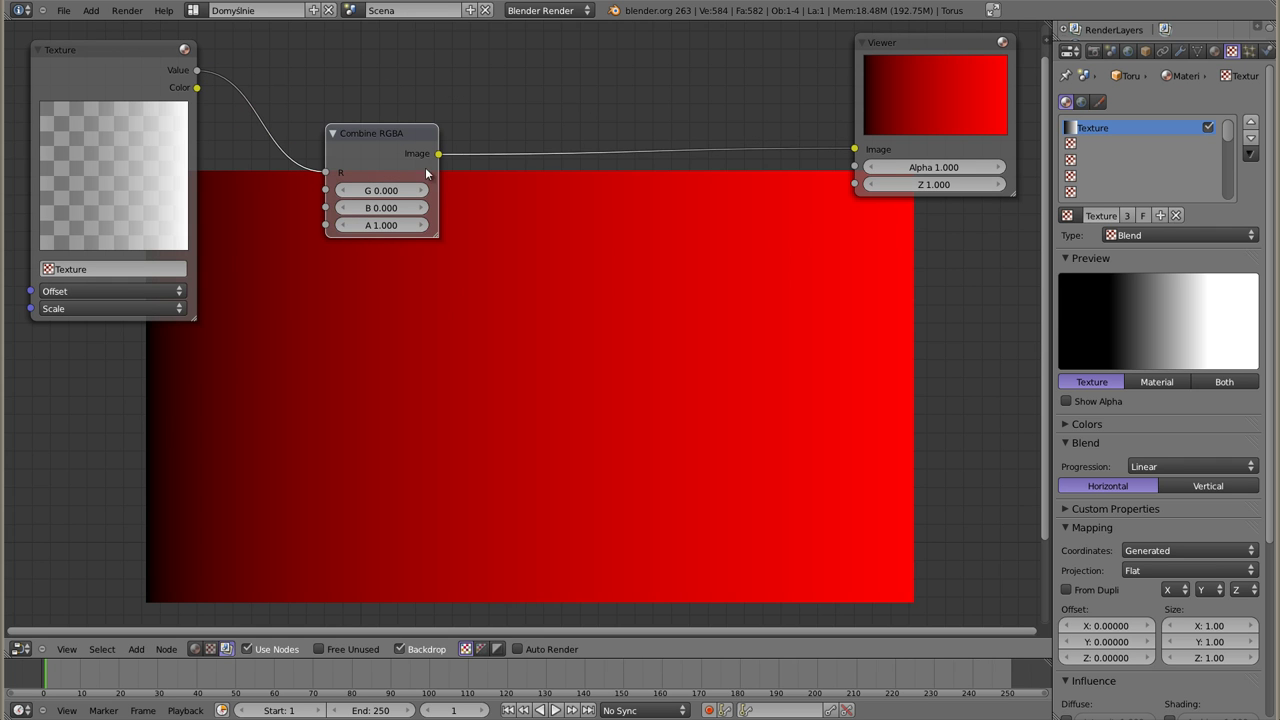
drag(388, 125, 373, 51)
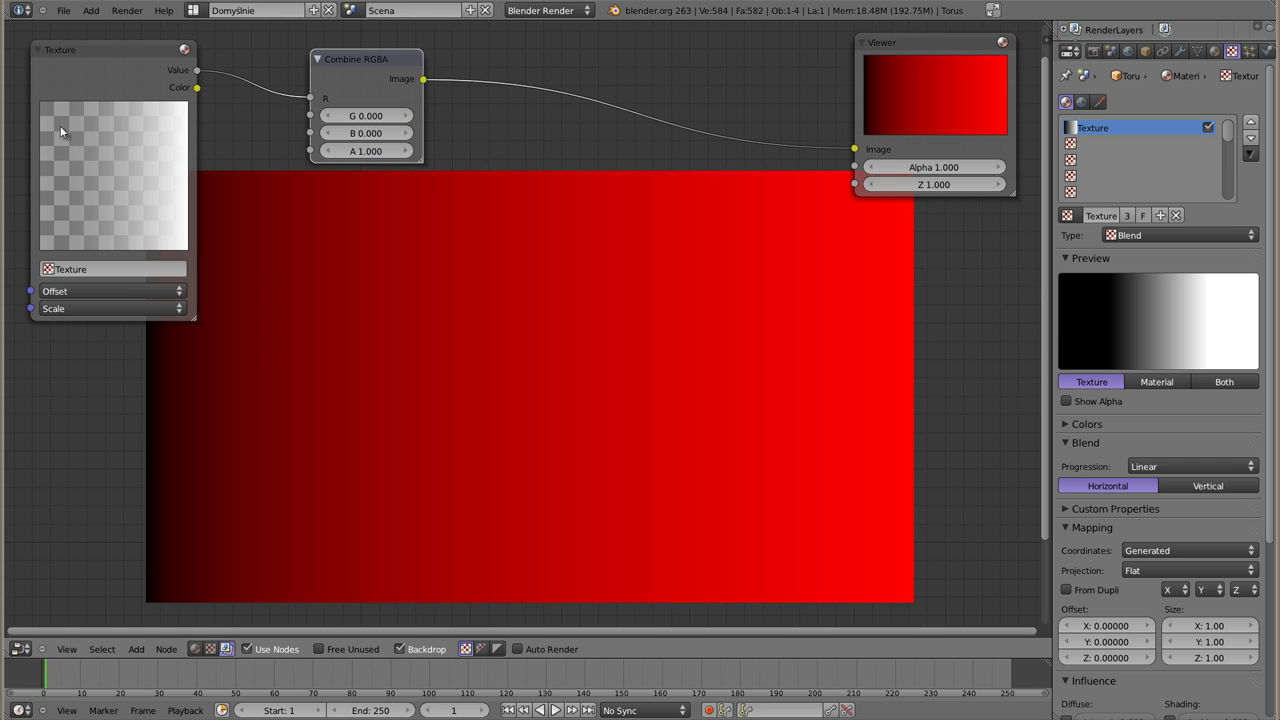
Step: Shrink the Texture node, try the Value link on G and B, and toggle backdrop alpha
drag(193, 313, 122, 198)
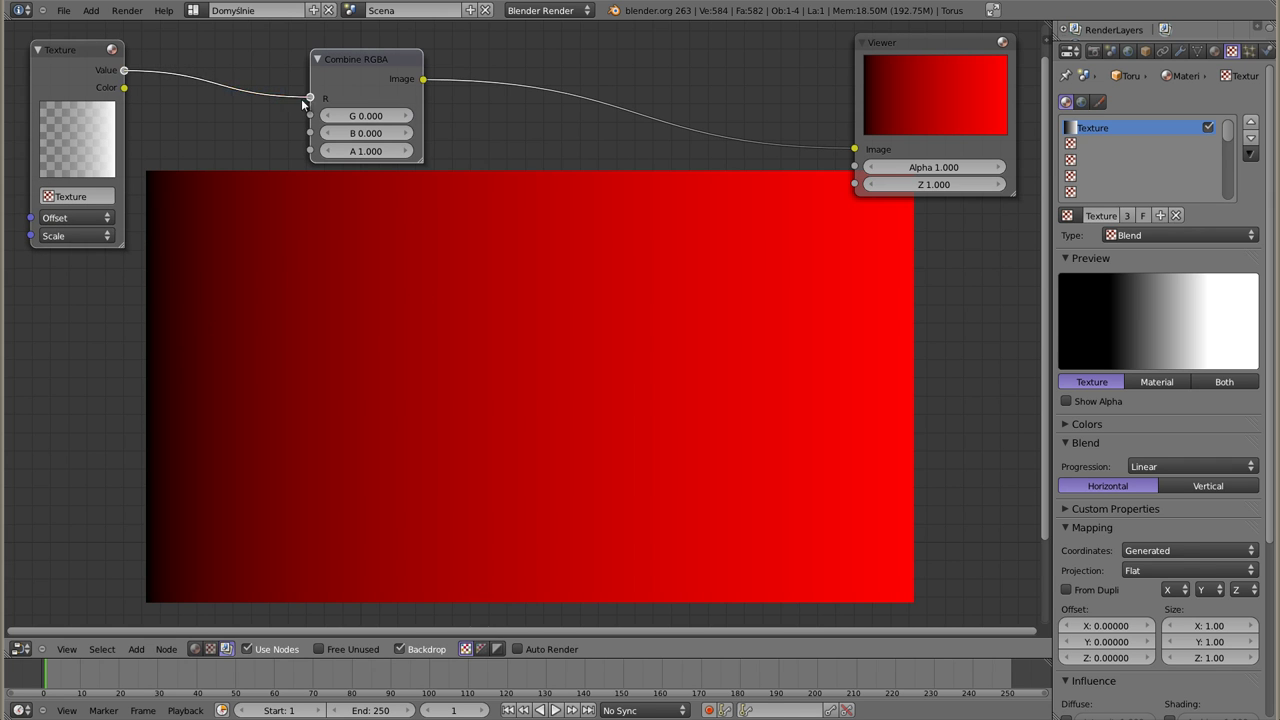
drag(309, 98, 305, 117)
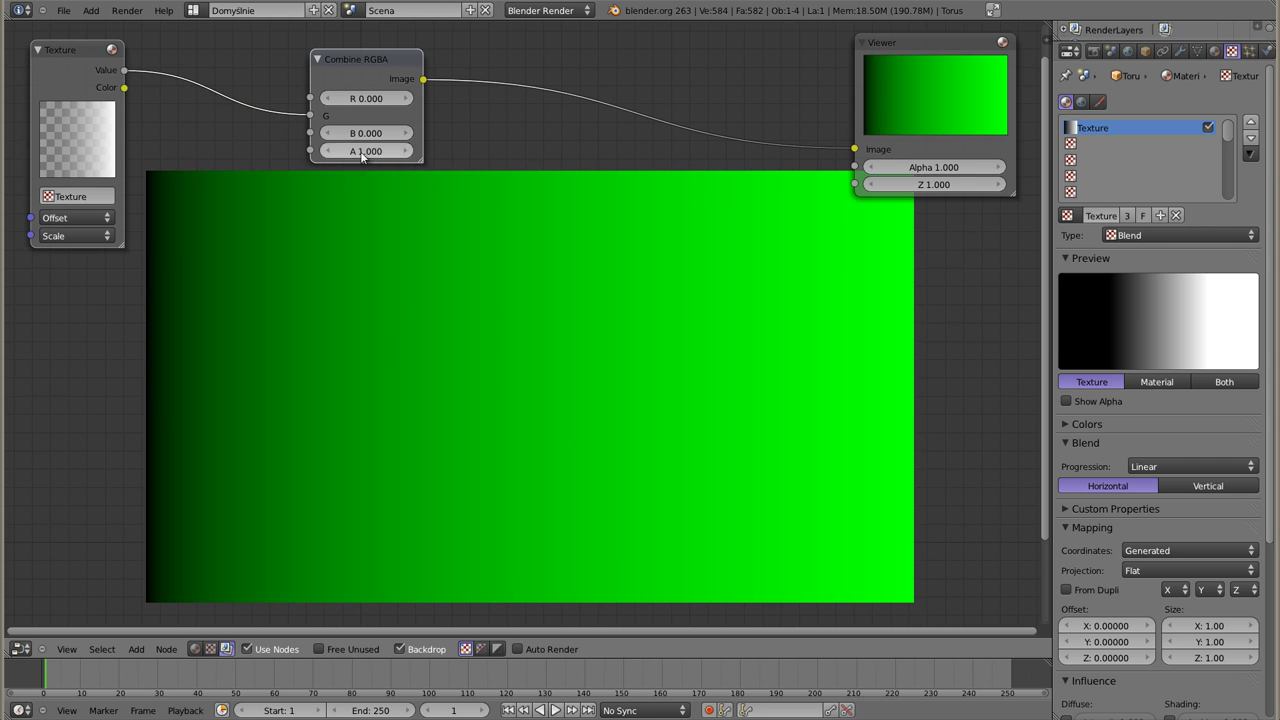
drag(309, 115, 309, 151)
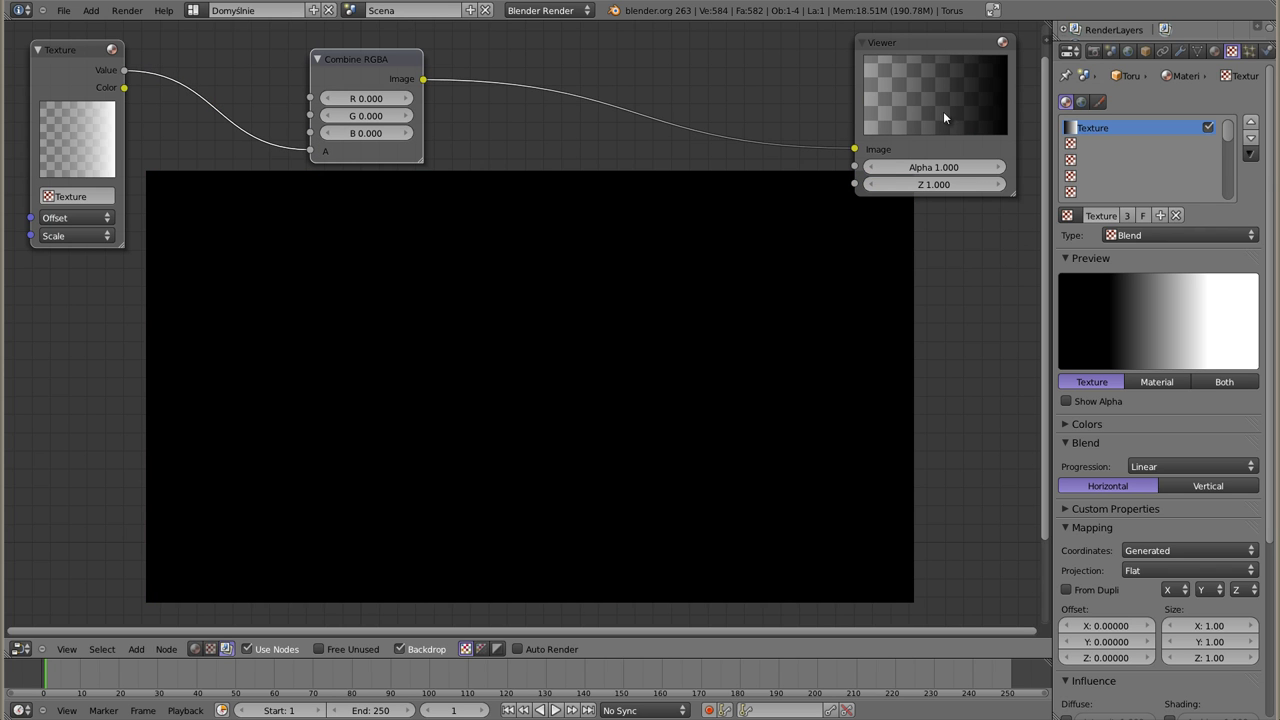
click(482, 650)
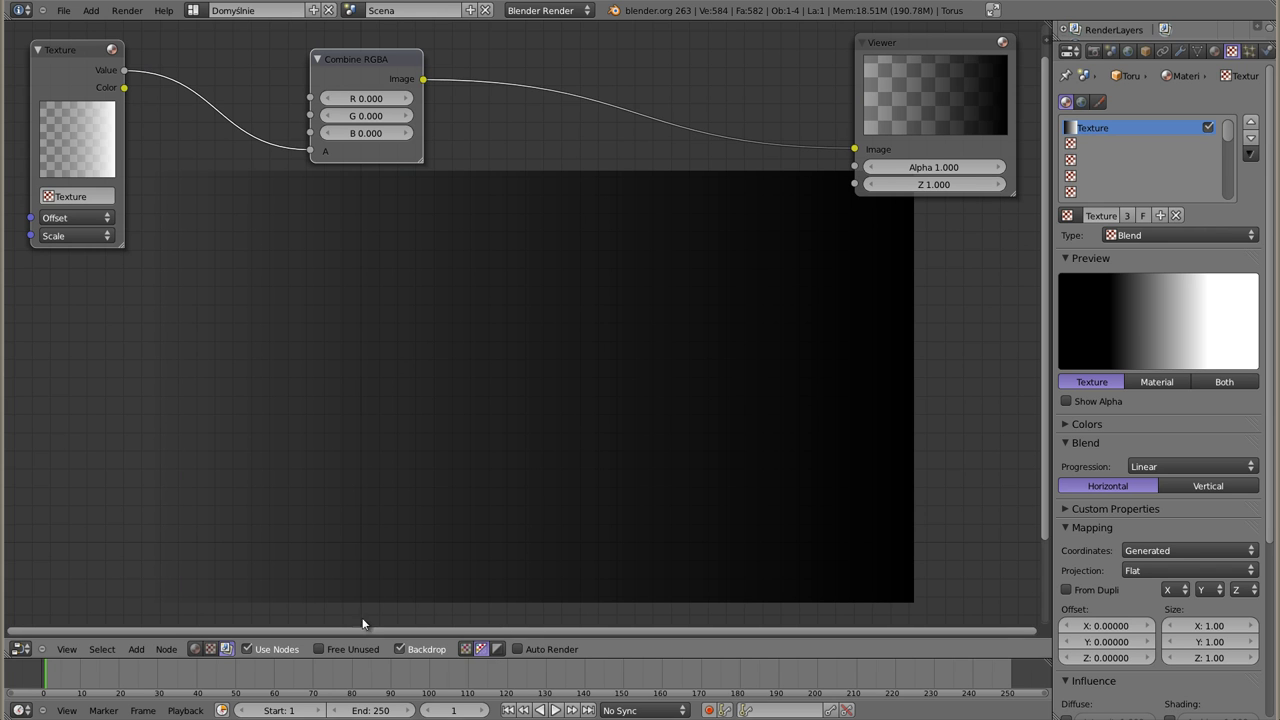
click(464, 651)
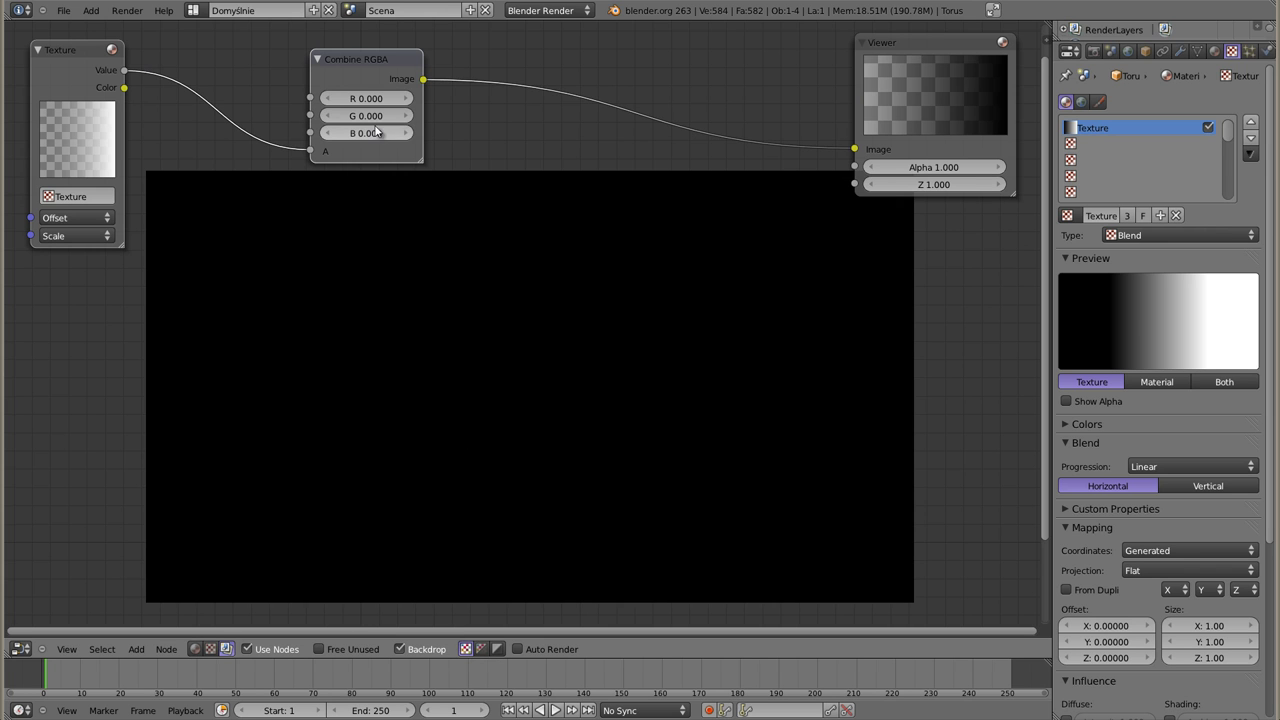
Step: Feed the Texture's Value into both R and G of Combine RGBA for a yellow gradient
mouse_move(310, 150)
mouse_down()
mouse_move(236, 102)
mouse_move(302, 97)
mouse_up()
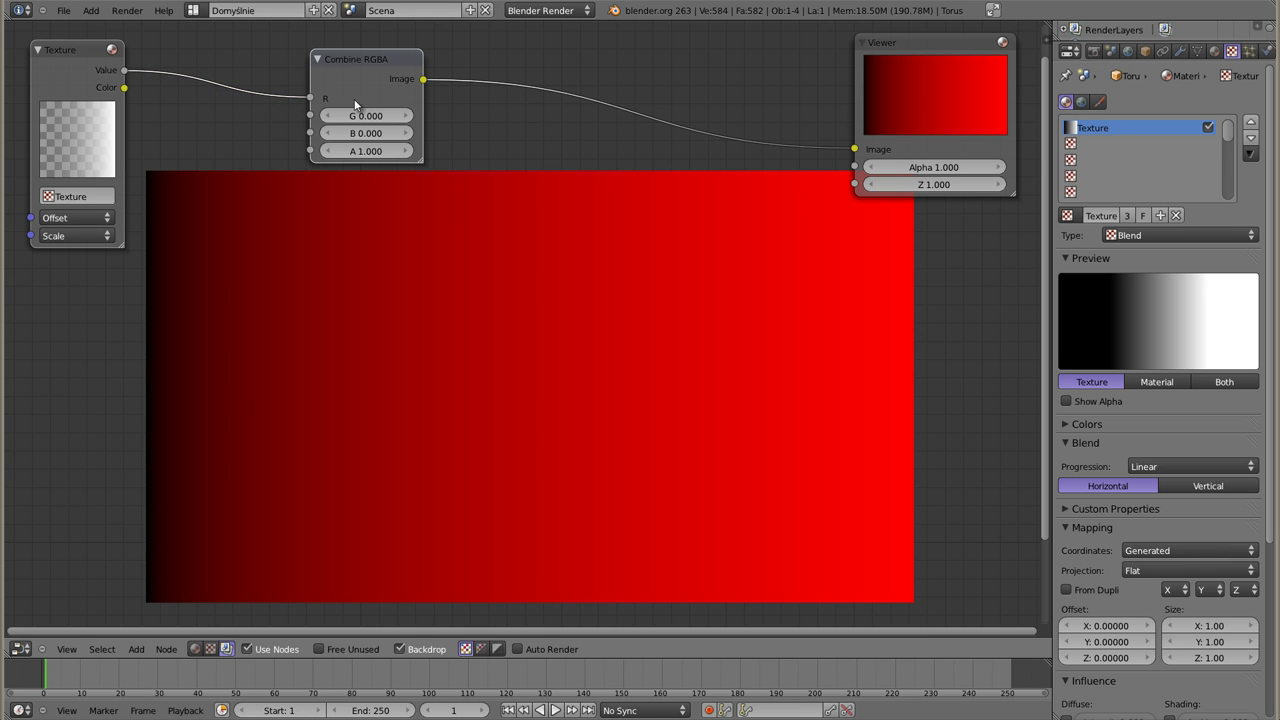
drag(124, 70, 309, 116)
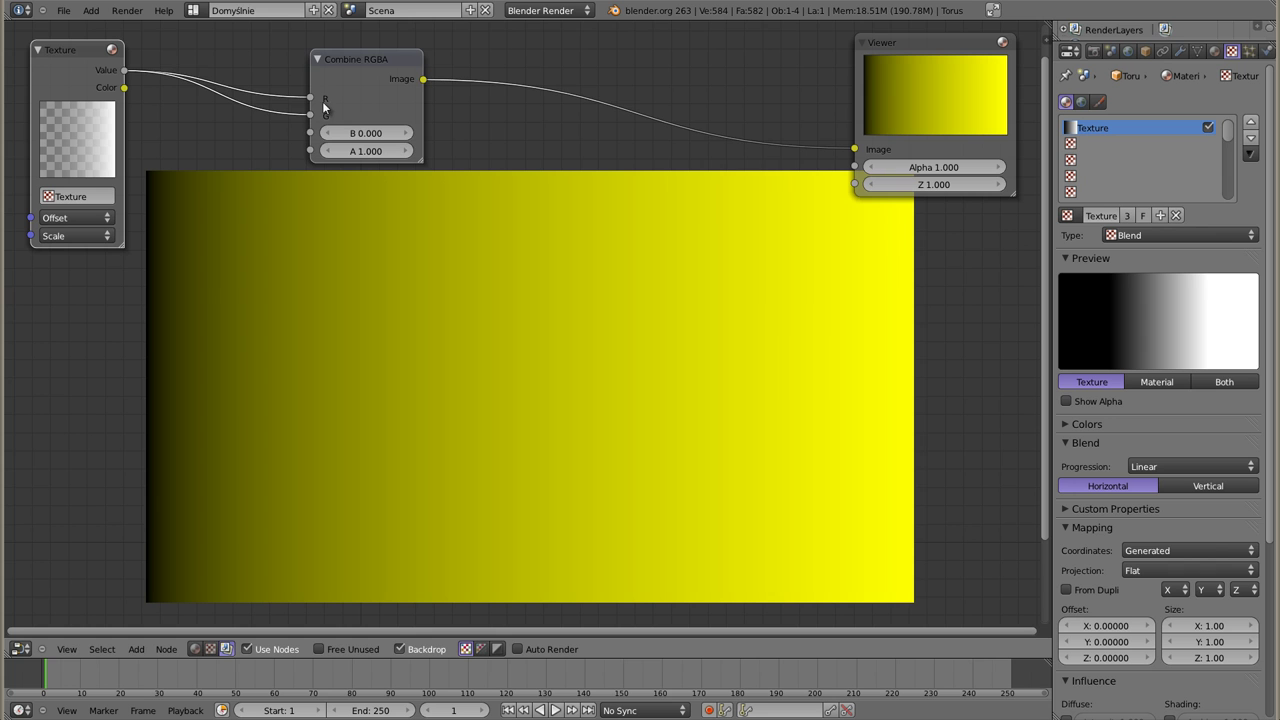
drag(381, 55, 371, 52)
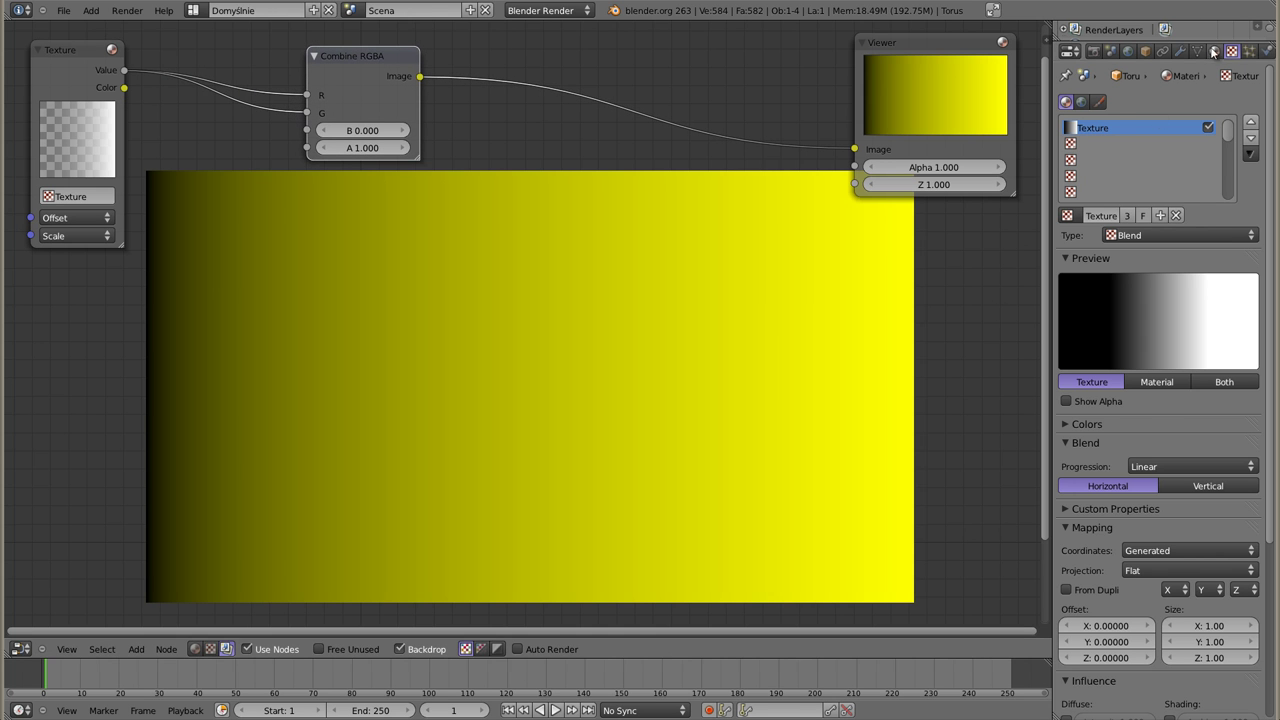
Step: Change the material diffuse colour to pale cream (0.800, 0.698, 0.420) and raise Combine RGBA
click(1214, 51)
click(1114, 347)
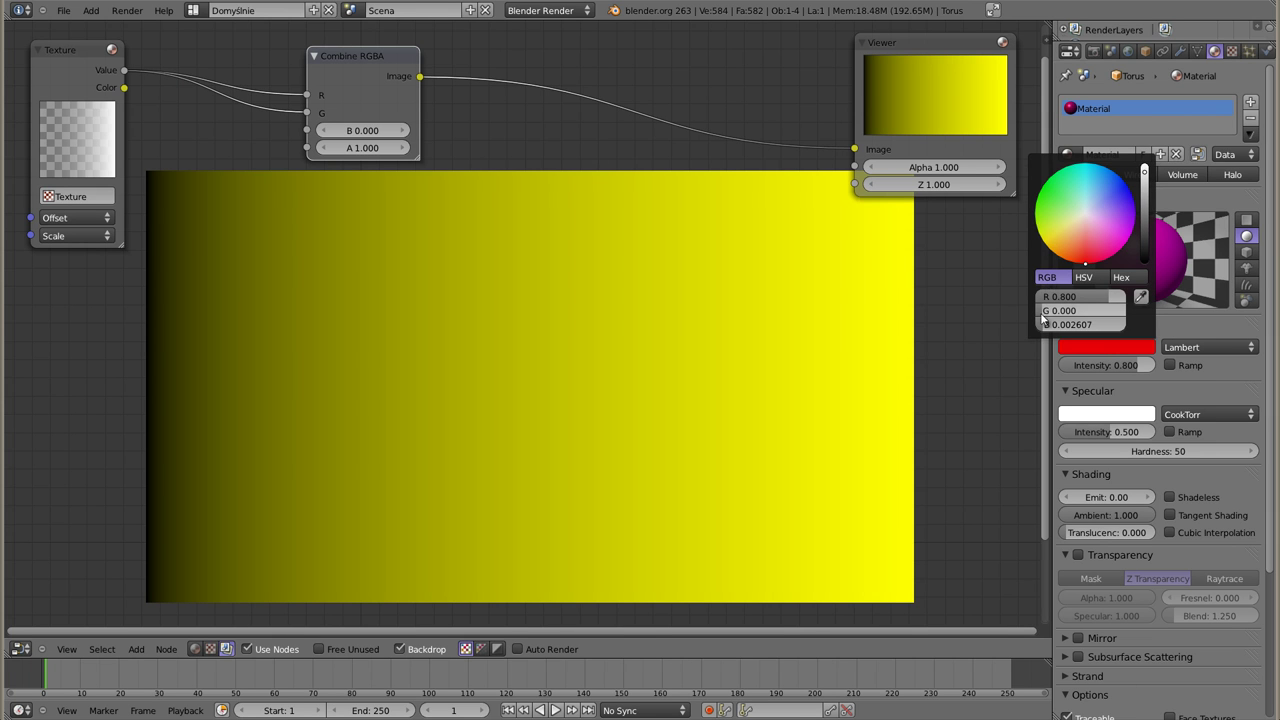
mouse_move(1088, 244)
mouse_down()
mouse_move(1096, 203)
mouse_move(1068, 231)
mouse_up()
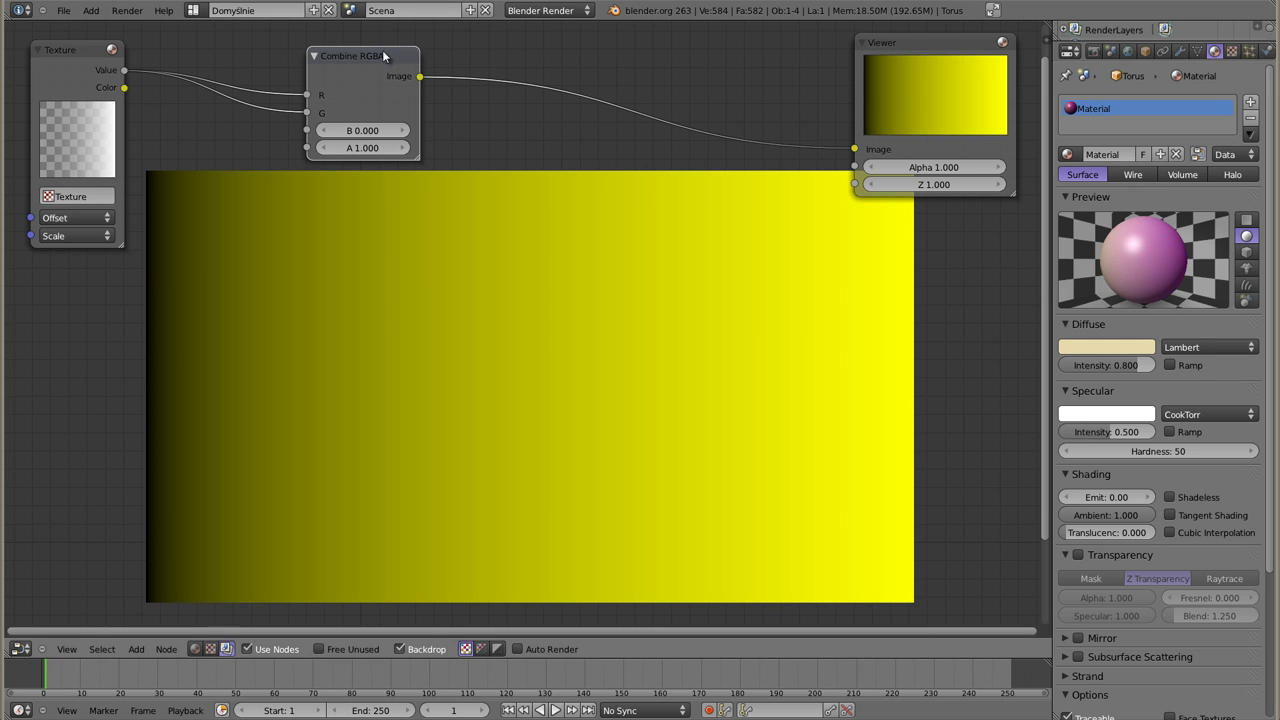
drag(382, 50, 384, 36)
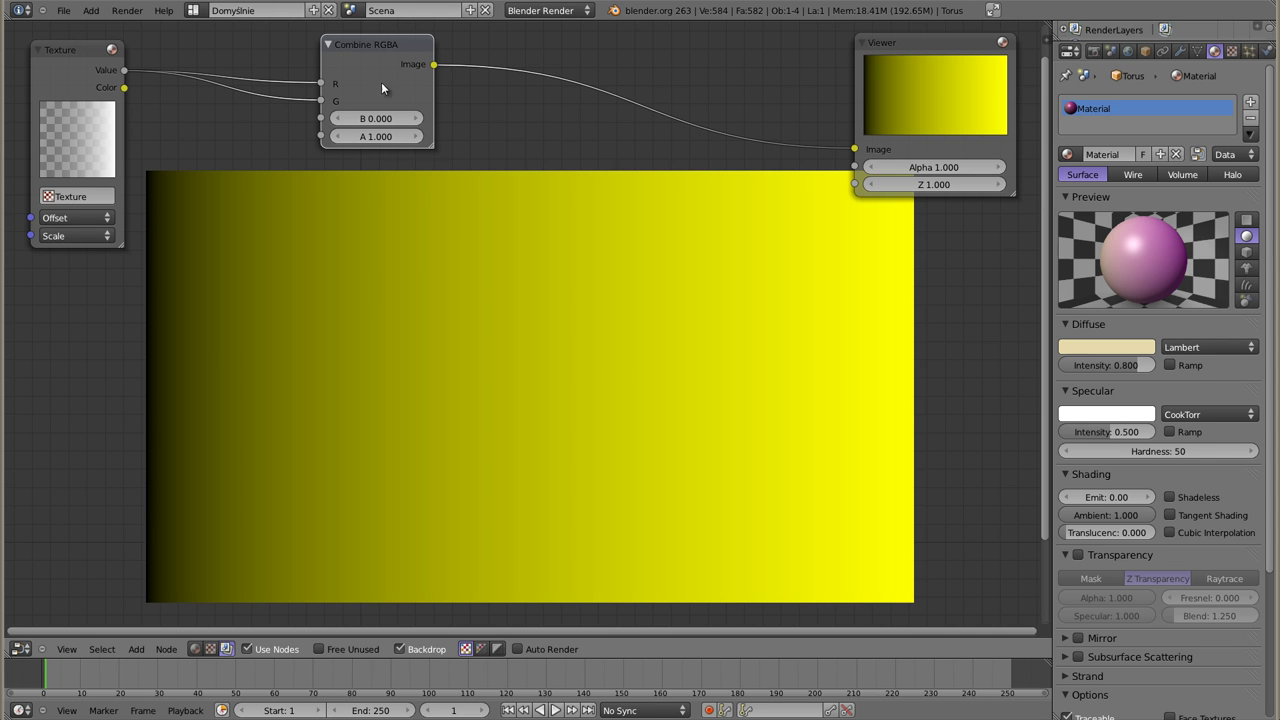
Step: Add a Combine HSVA node below Combine RGBA
key(shift+a)
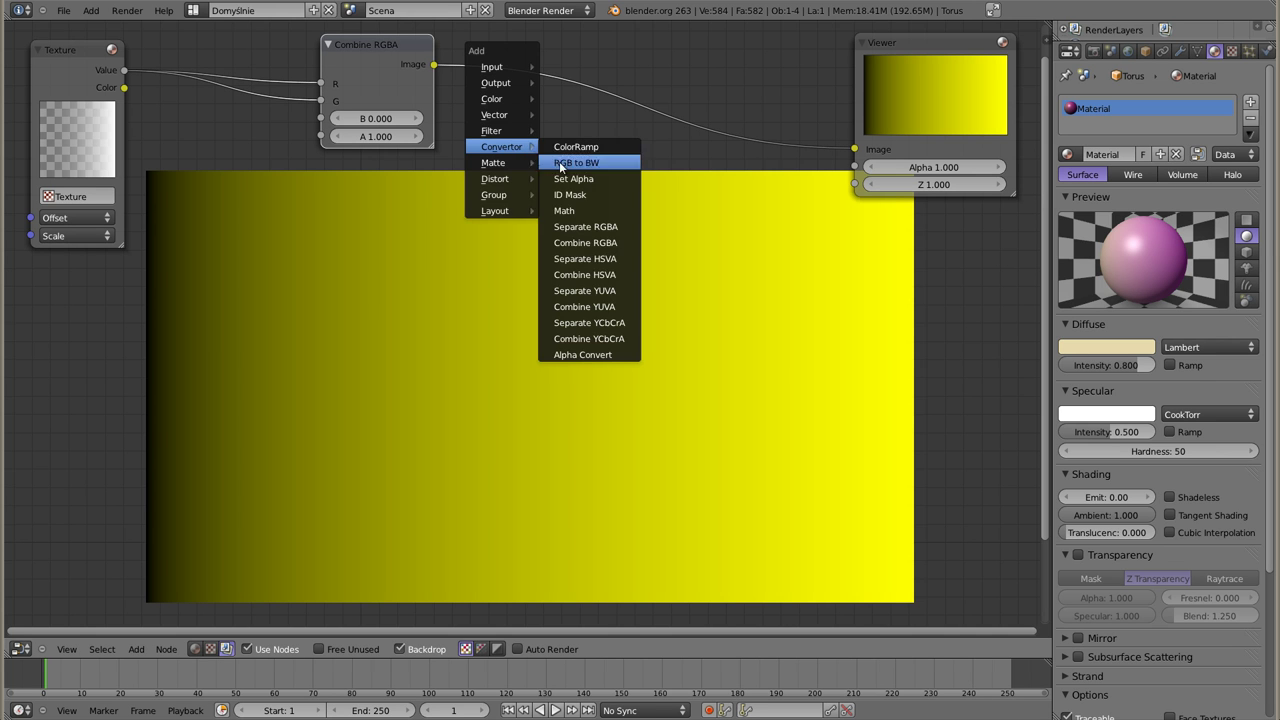
click(585, 275)
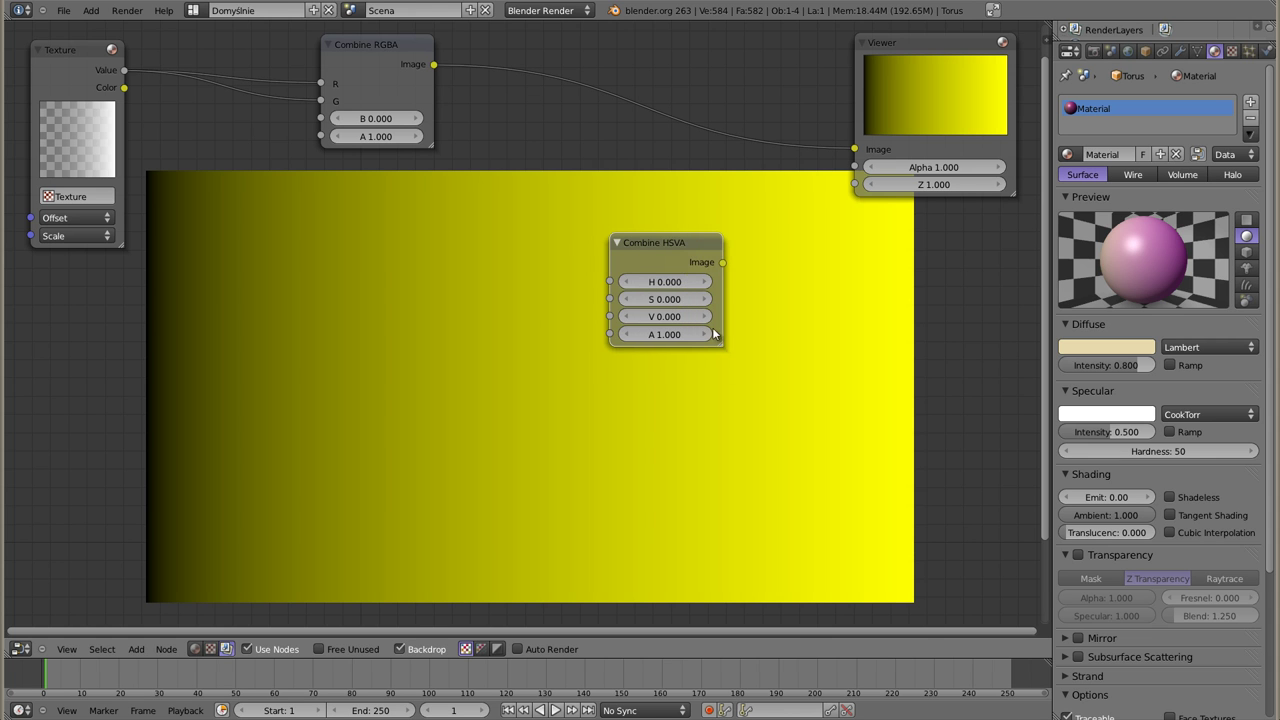
click(389, 146)
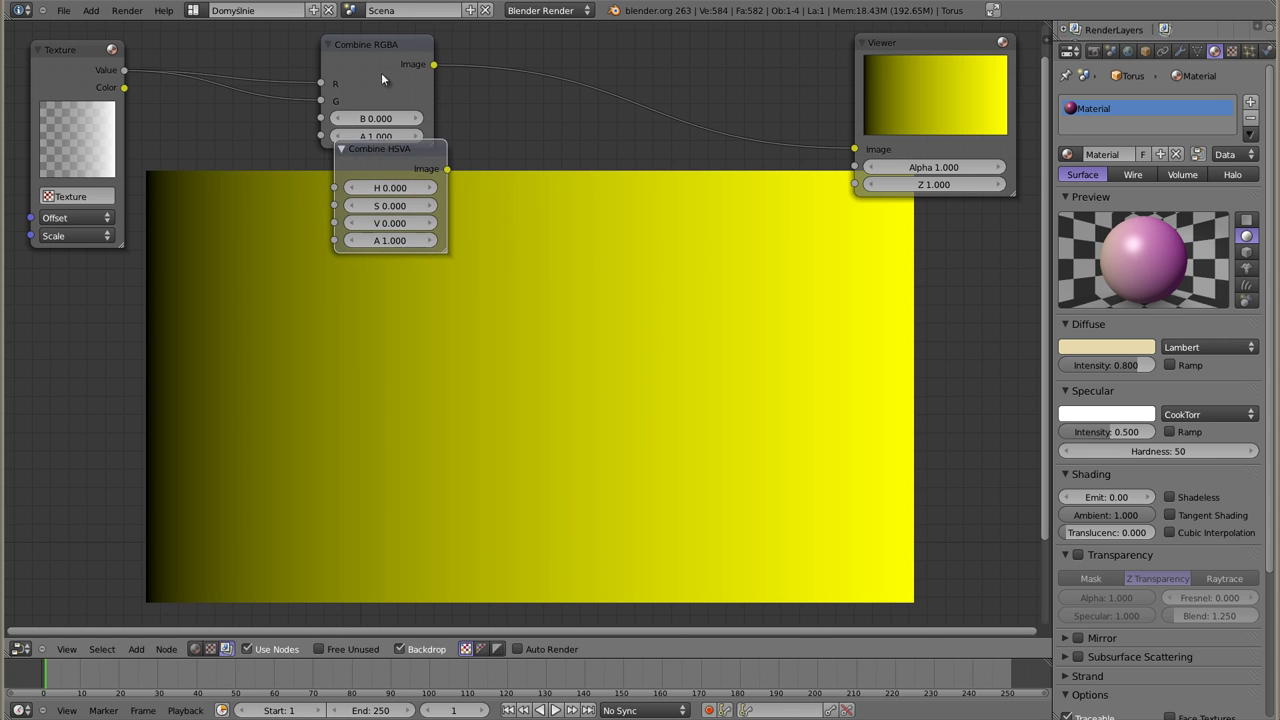
Step: Collapse Combine RGBA and cut all its links to the Texture and Viewer nodes
drag(333, 49, 355, 45)
click(350, 40)
ctrl+drag(262, 24, 280, 88)
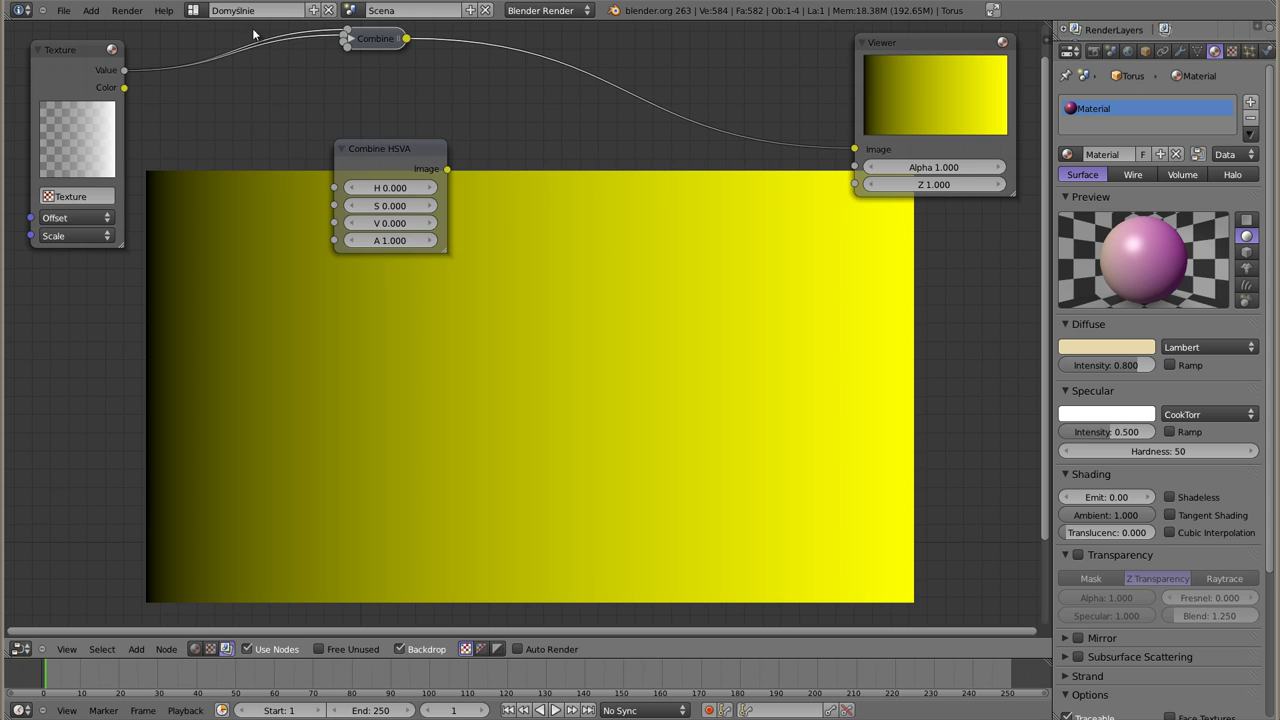
ctrl+drag(497, 40, 471, 95)
drag(379, 152, 337, 104)
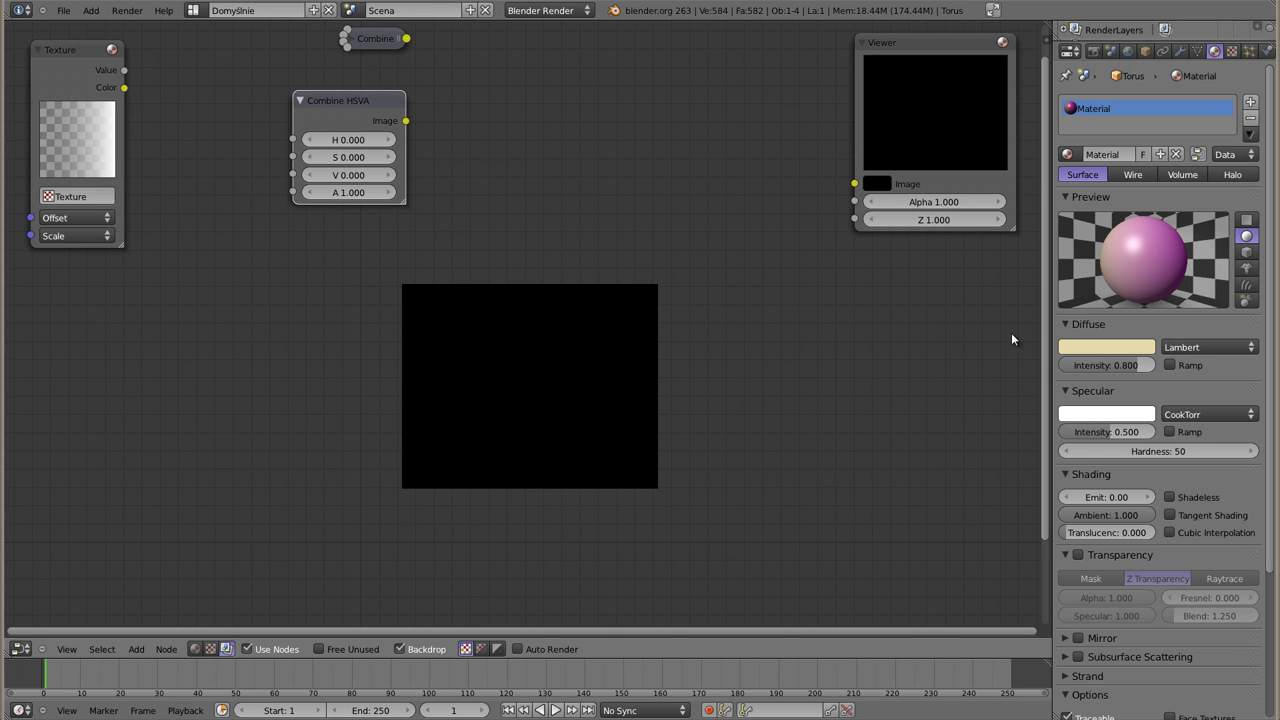
Step: Set the diffuse colour in HSV mode to a fully saturated red-orange with V at 1.000
click(1090, 347)
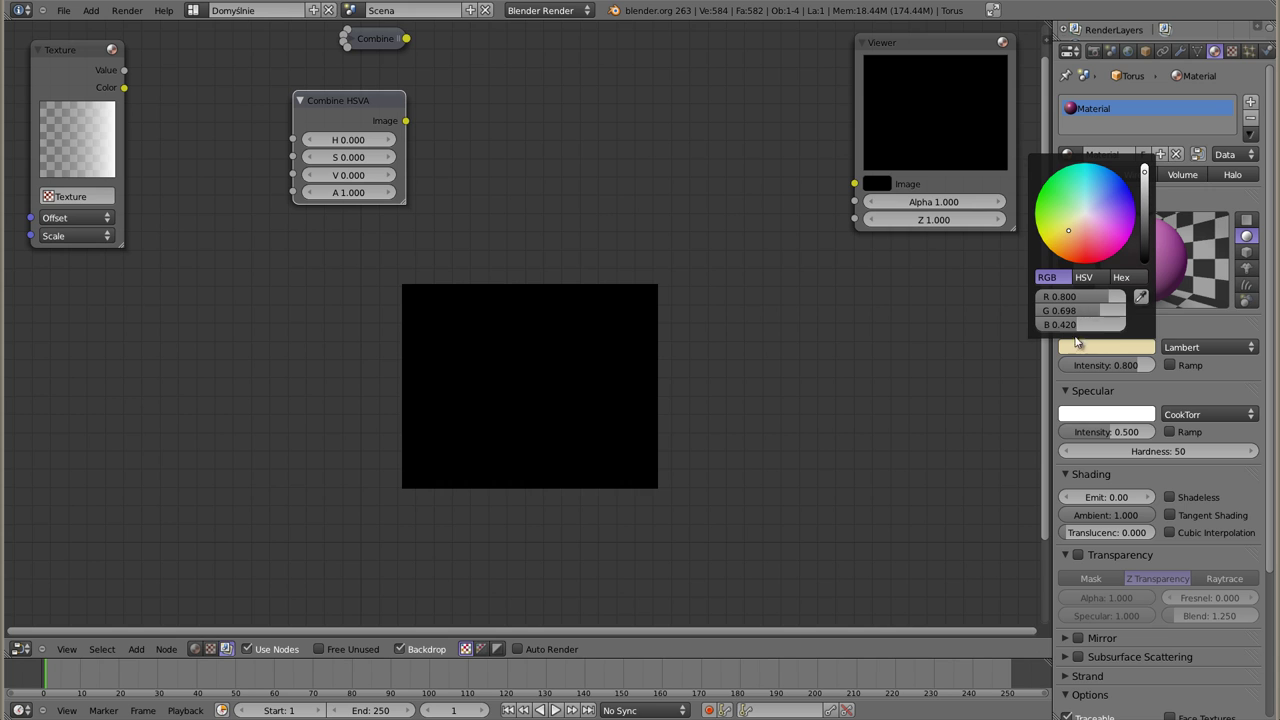
click(1086, 278)
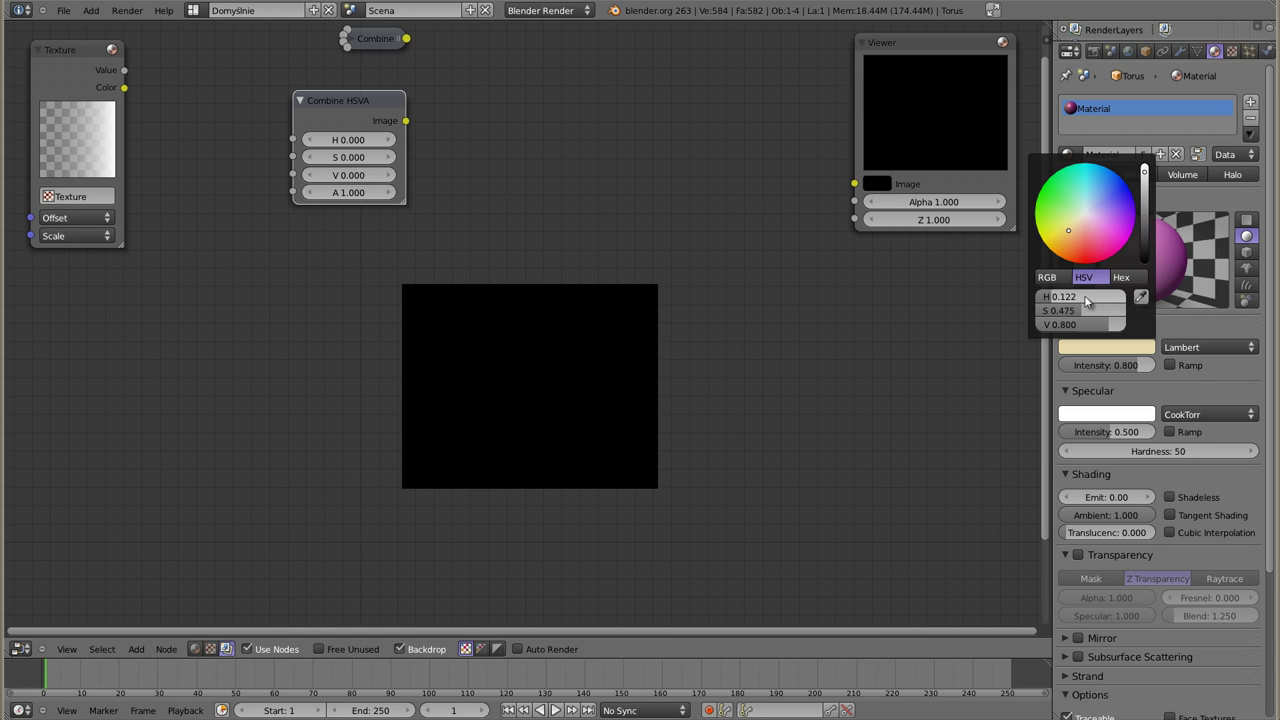
click(1081, 262)
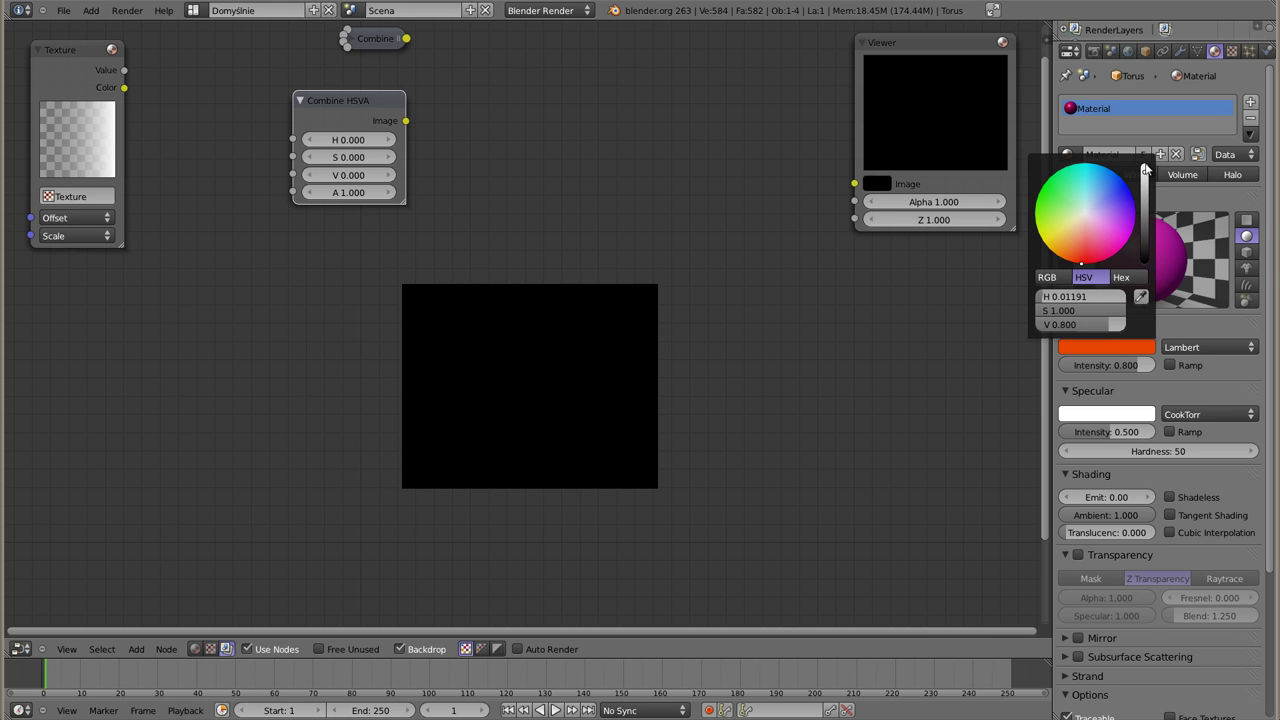
click(1145, 172)
drag(1145, 171, 1146, 168)
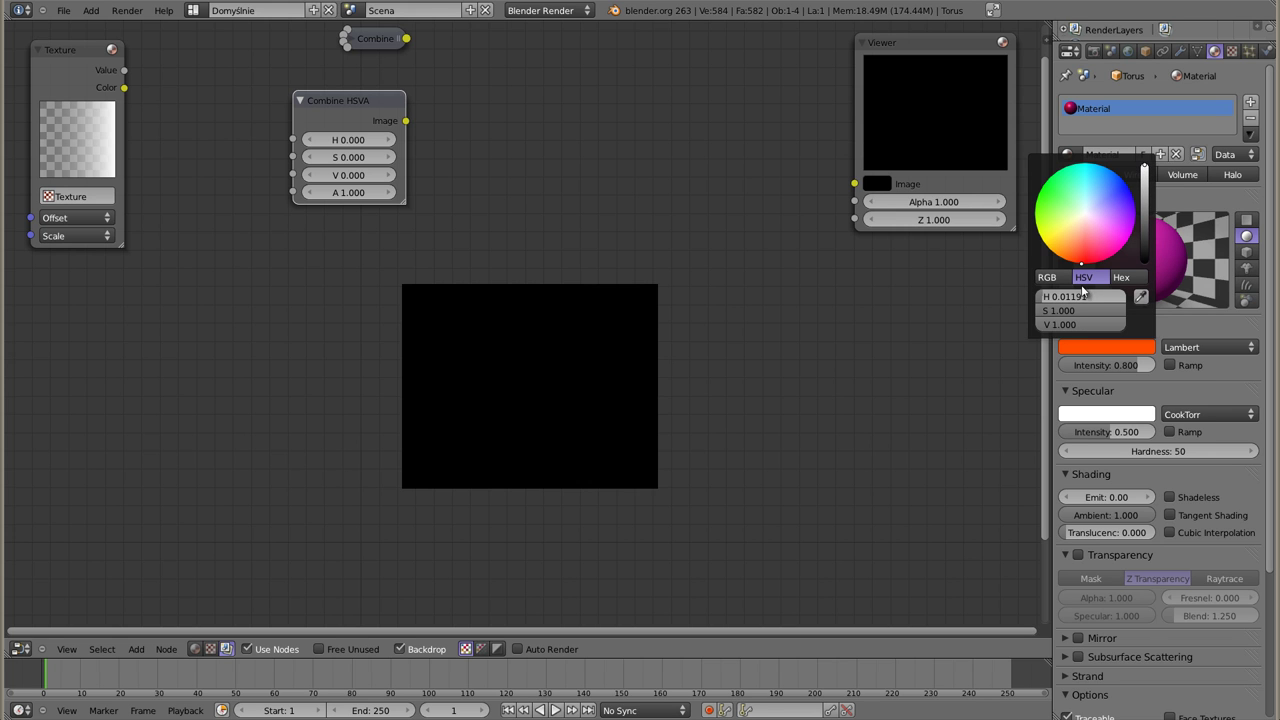
drag(1078, 304, 1118, 297)
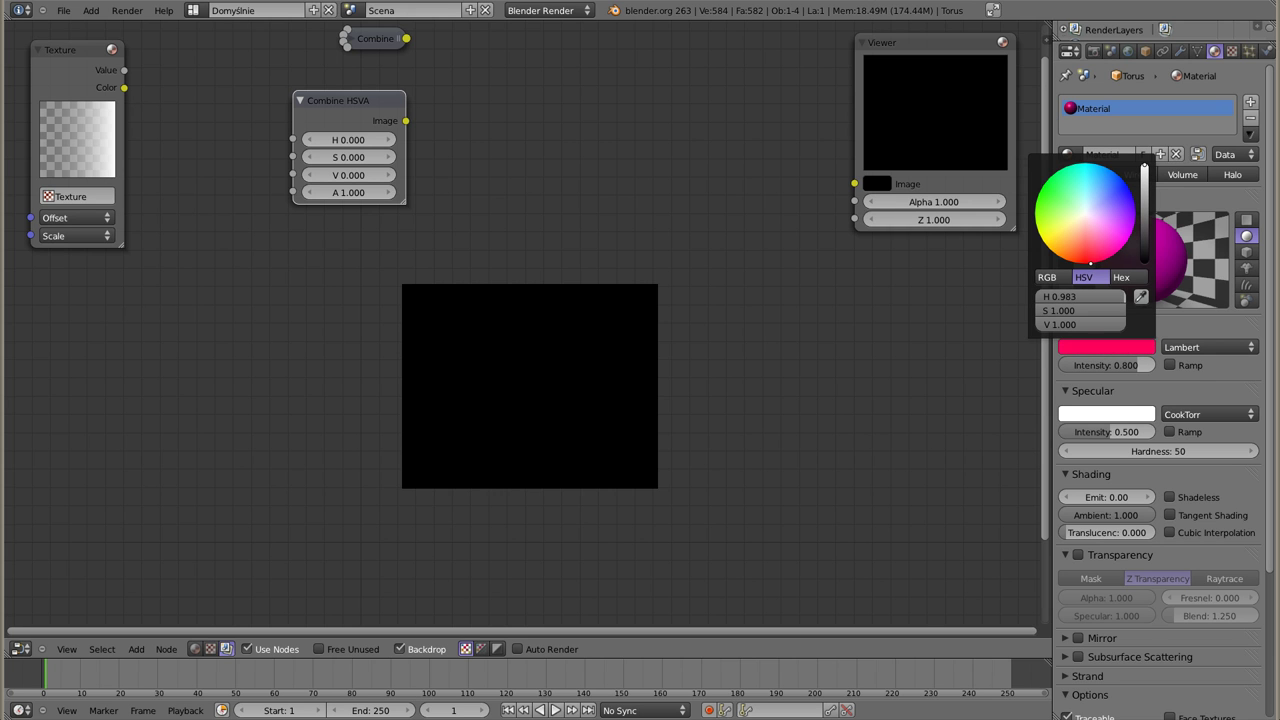
drag(1110, 297, 1120, 297)
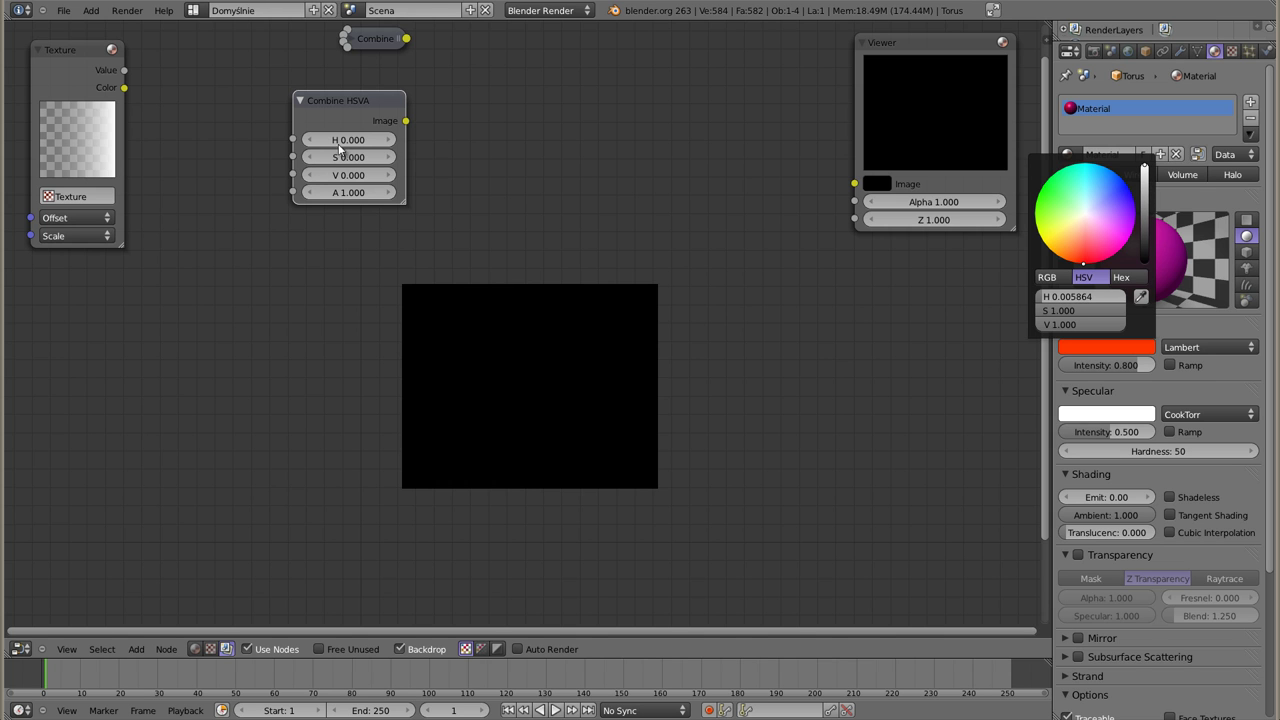
click(128, 74)
Step: Connect Texture Value to Combine HSVA's H and its Image to the Viewer, then raise the node
drag(130, 71, 288, 140)
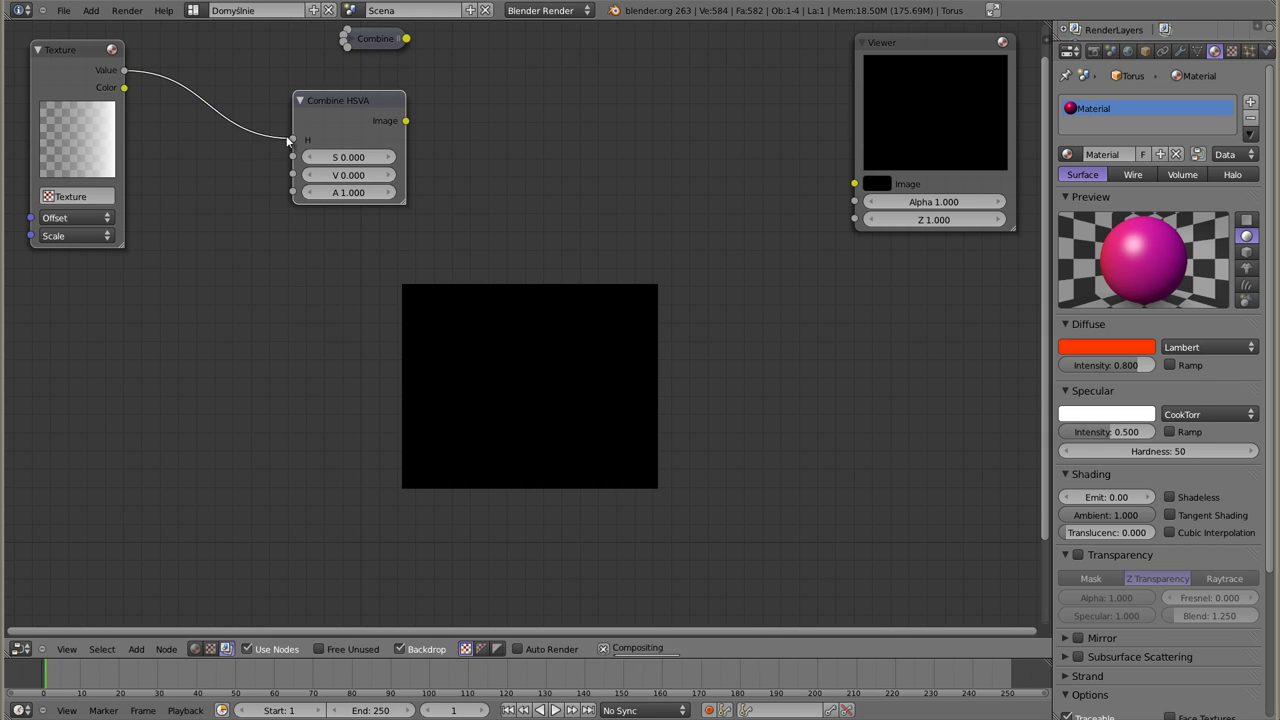
ctrl+shift+click(357, 98)
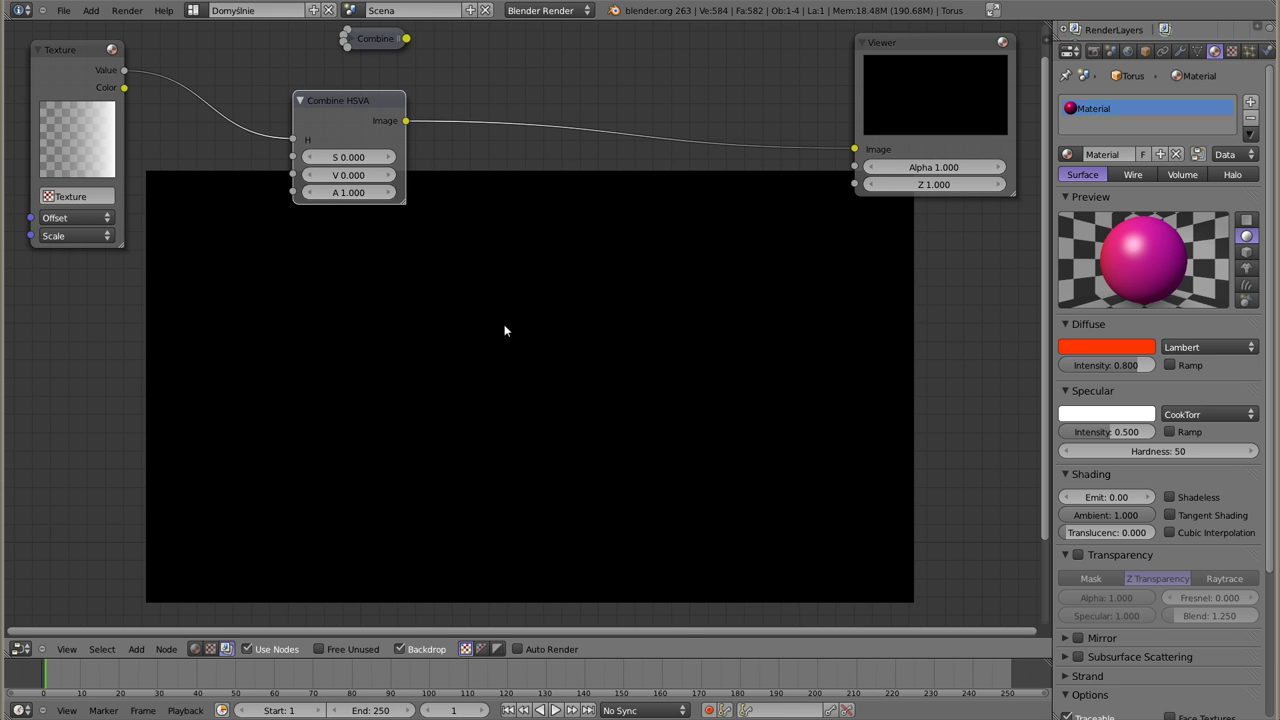
drag(354, 100, 357, 66)
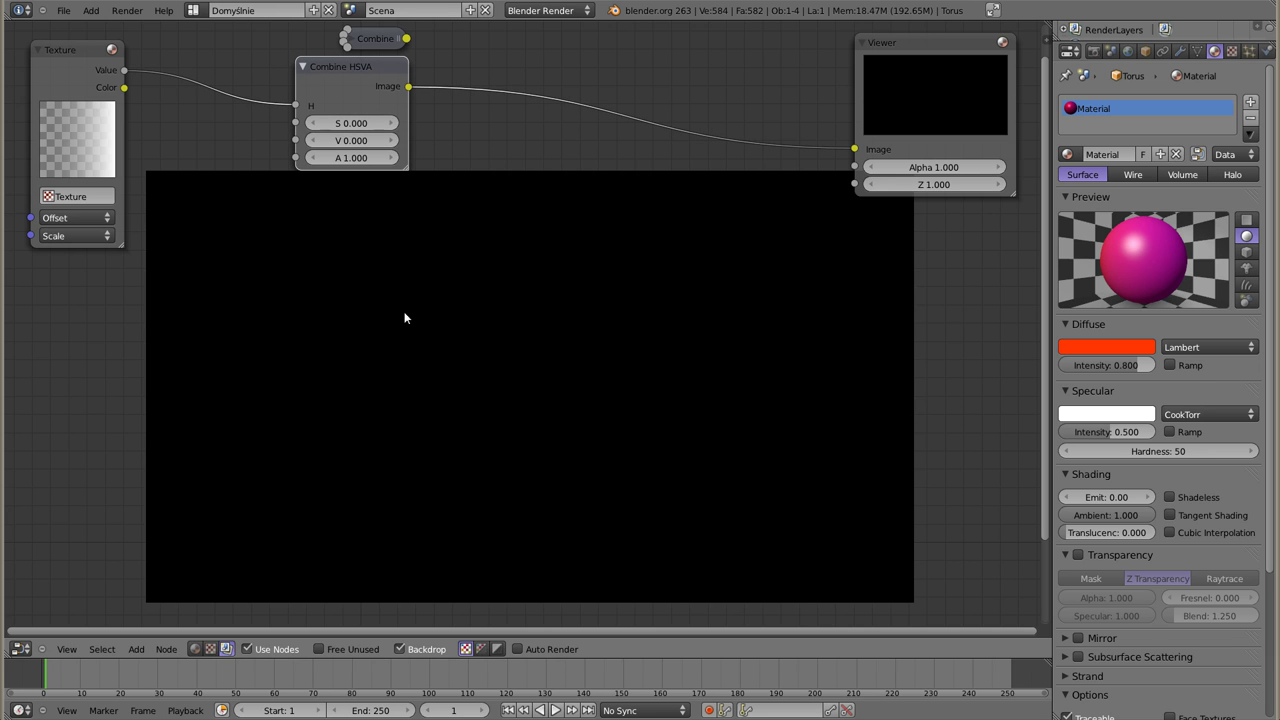
Step: Step Combine HSVA's V value up to 0.500
click(391, 140)
click(391, 140)
click(391, 140)
click(391, 140)
click(391, 140)
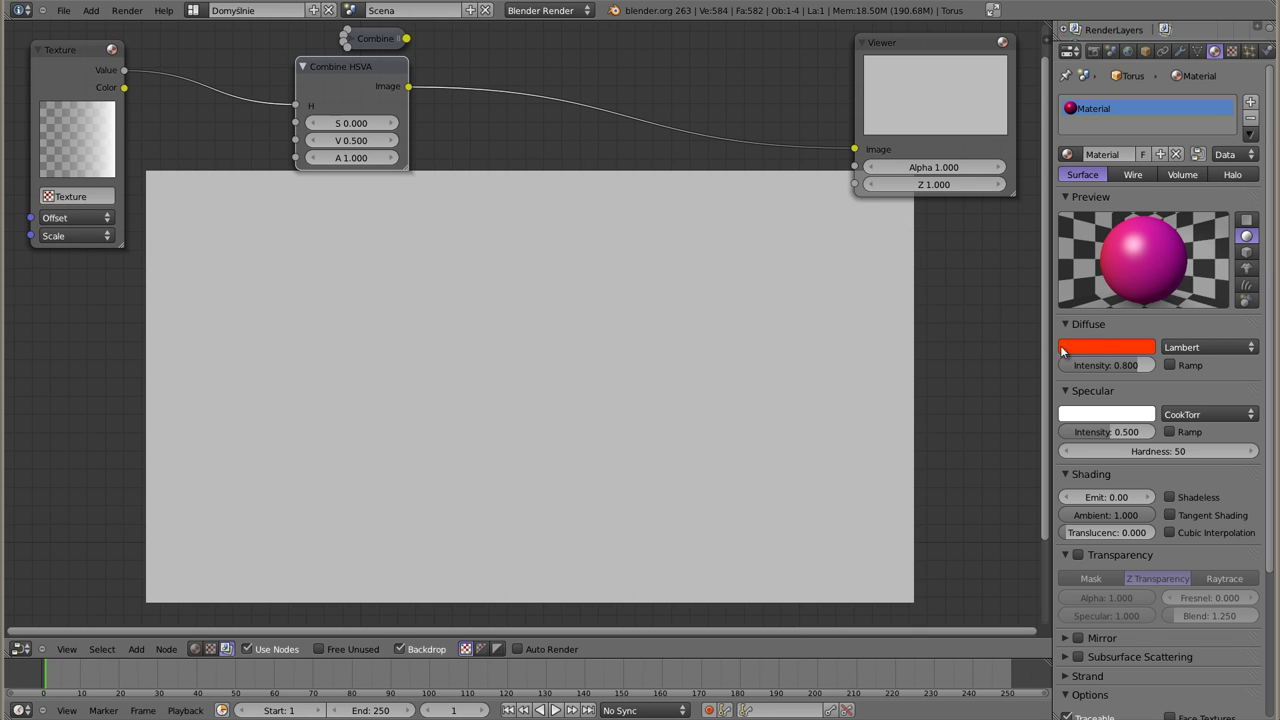
Step: Make the diffuse colour a lighter neutral grey
click(1105, 347)
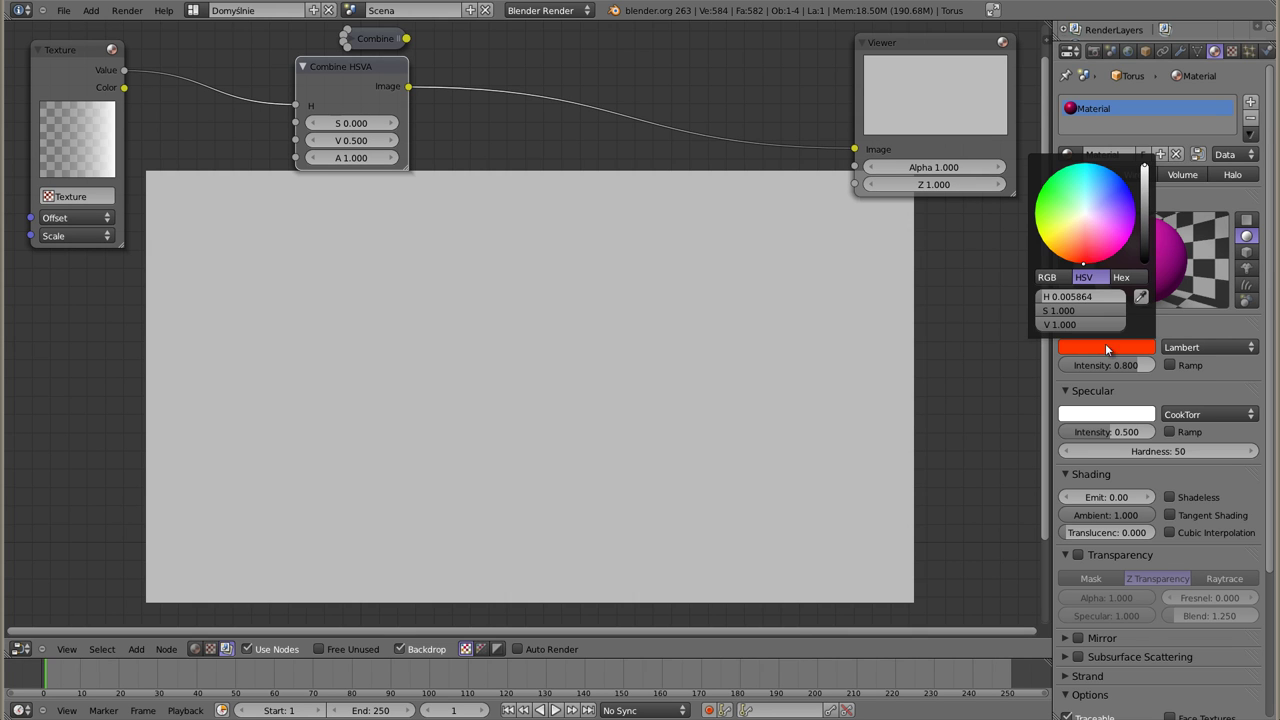
click(1086, 212)
click(1146, 208)
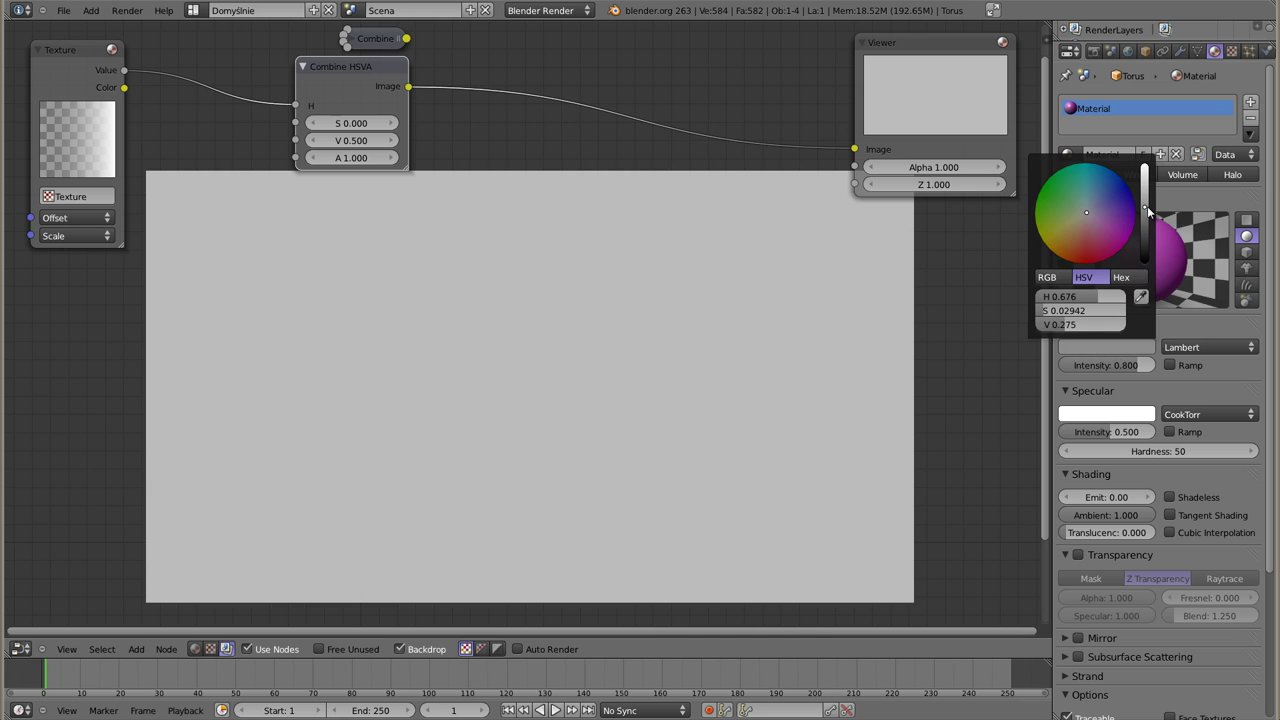
drag(1148, 210, 1149, 184)
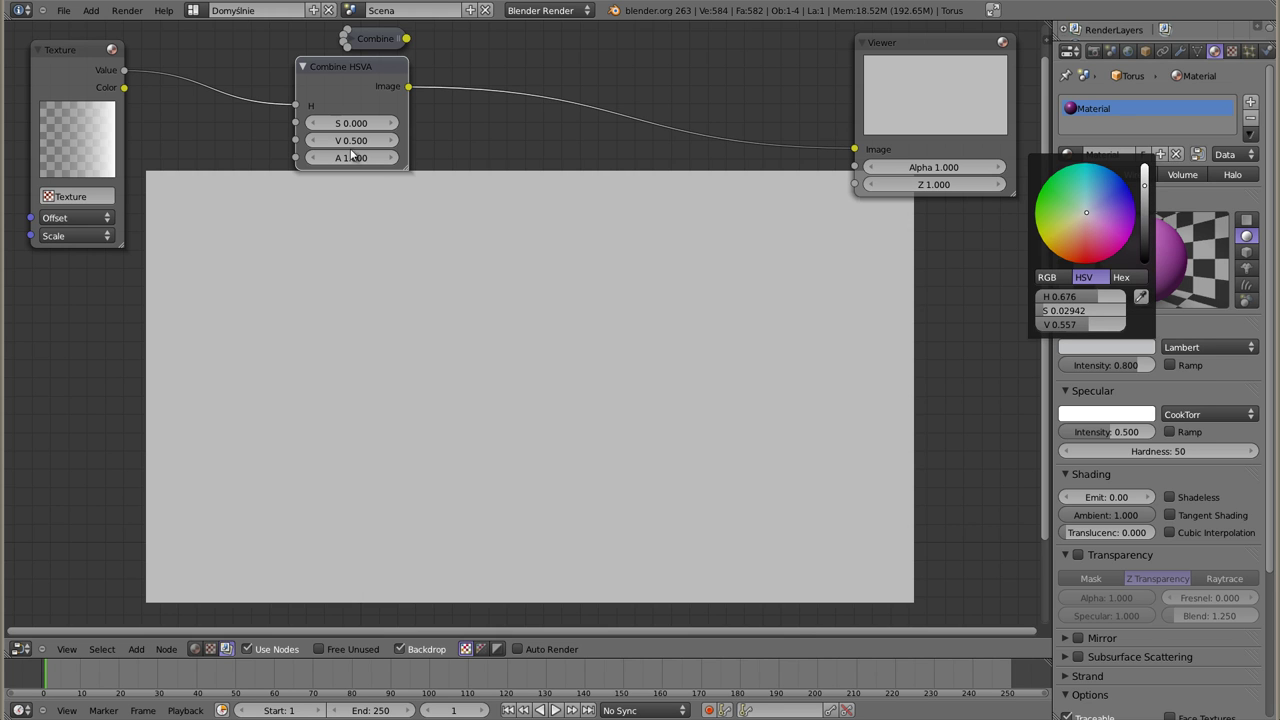
click(392, 126)
Step: Step Combine HSVA saturation up to 1.000 for a full rainbow gradient
click(392, 124)
click(392, 124)
click(391, 124)
click(391, 124)
click(391, 124)
click(391, 124)
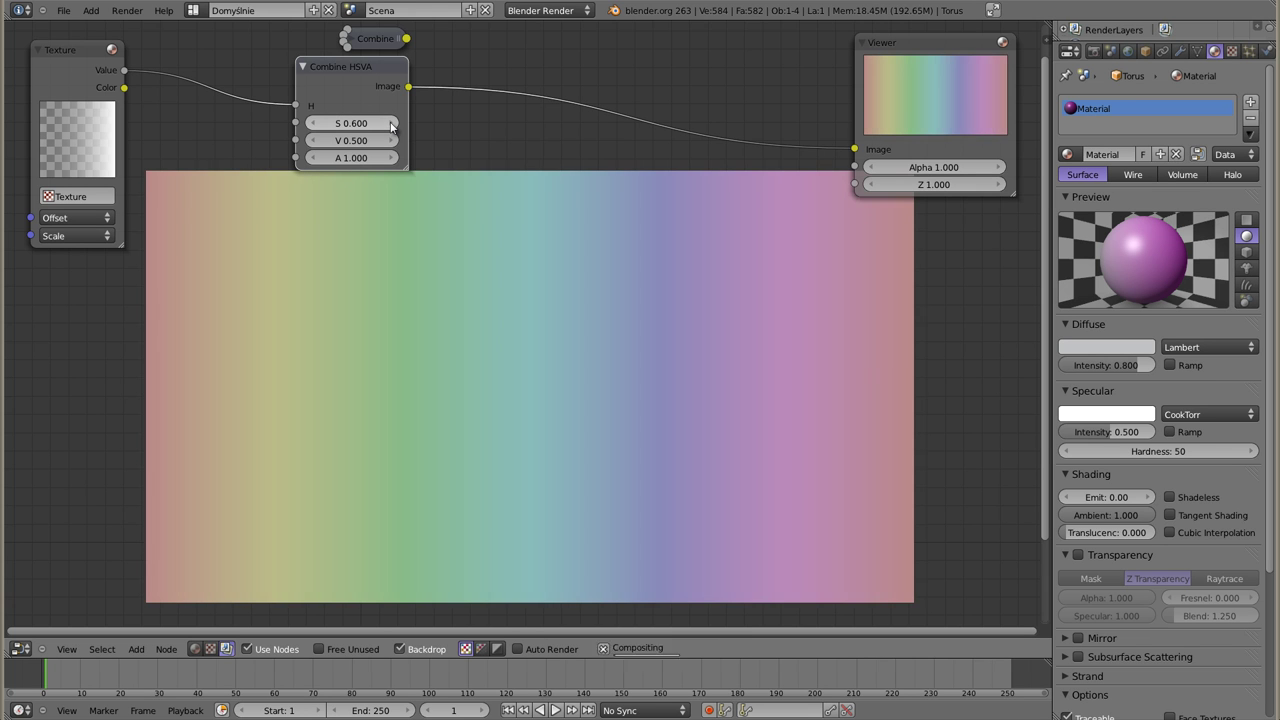
click(391, 124)
click(391, 124)
click(391, 124)
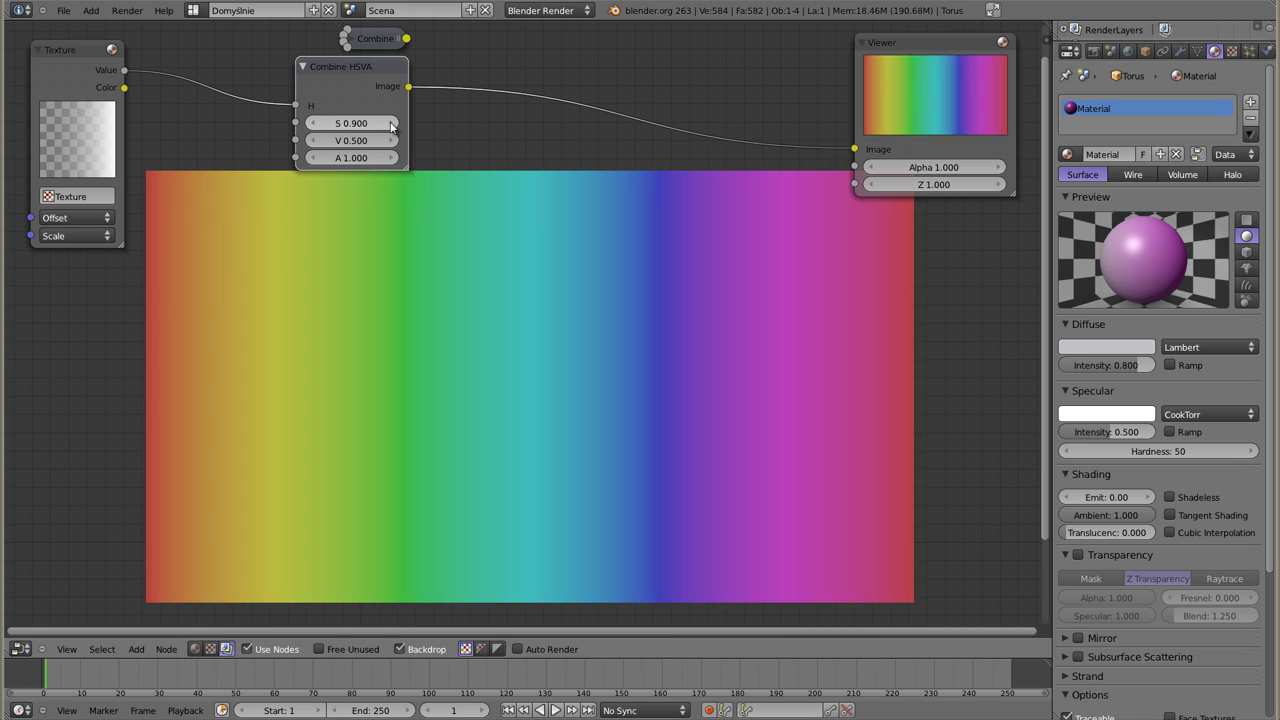
click(391, 124)
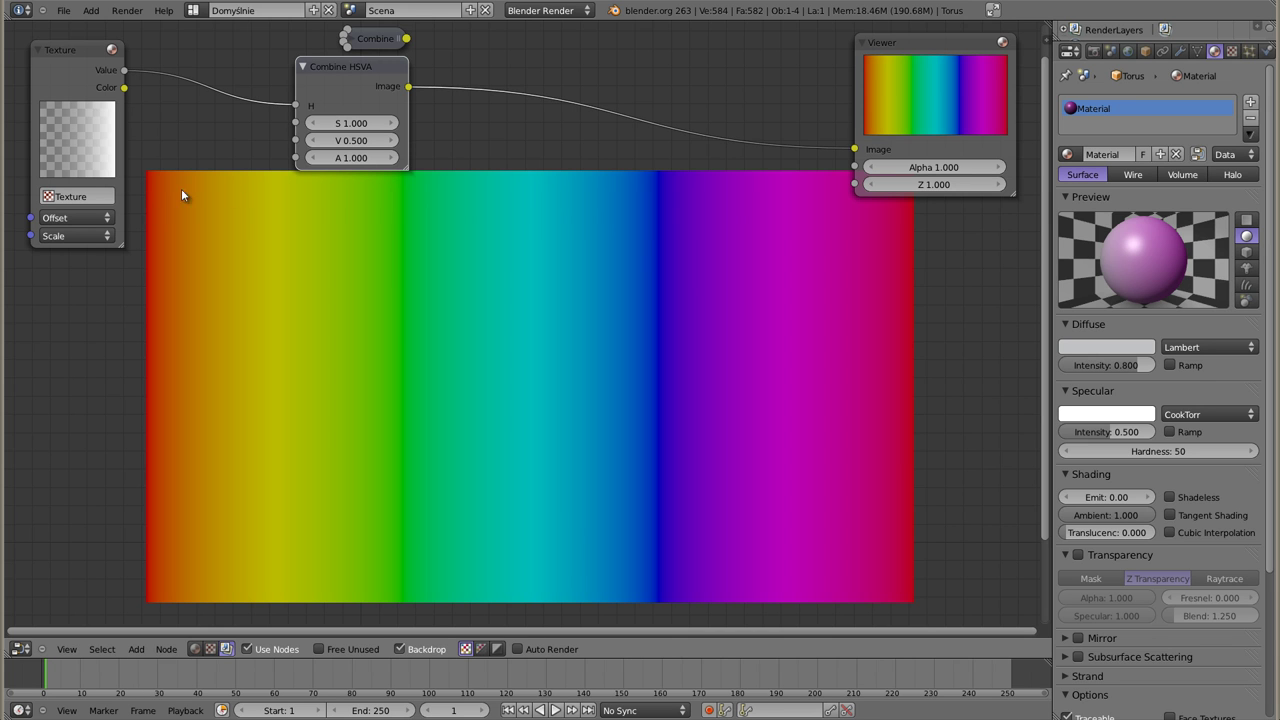
Step: Reconnect the texture Value to Combine HSVA's S input and raise V to 1.000
click(1113, 352)
drag(338, 71, 350, 88)
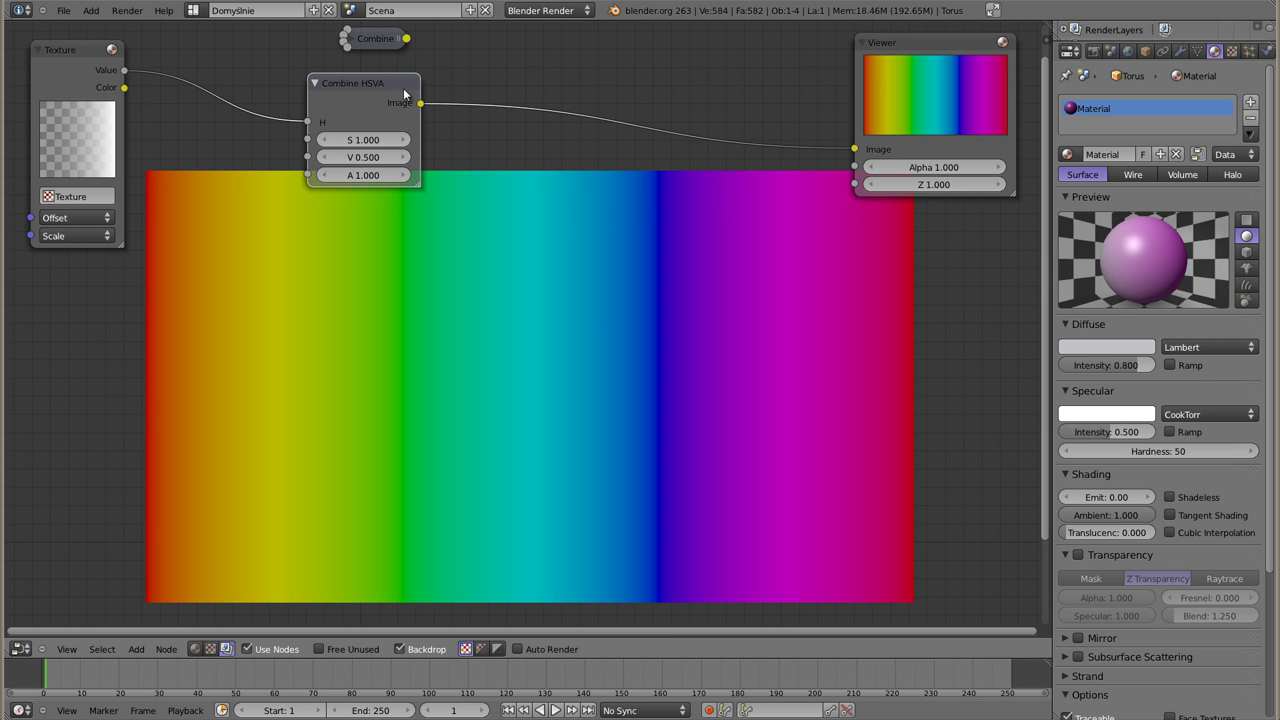
drag(379, 80, 366, 68)
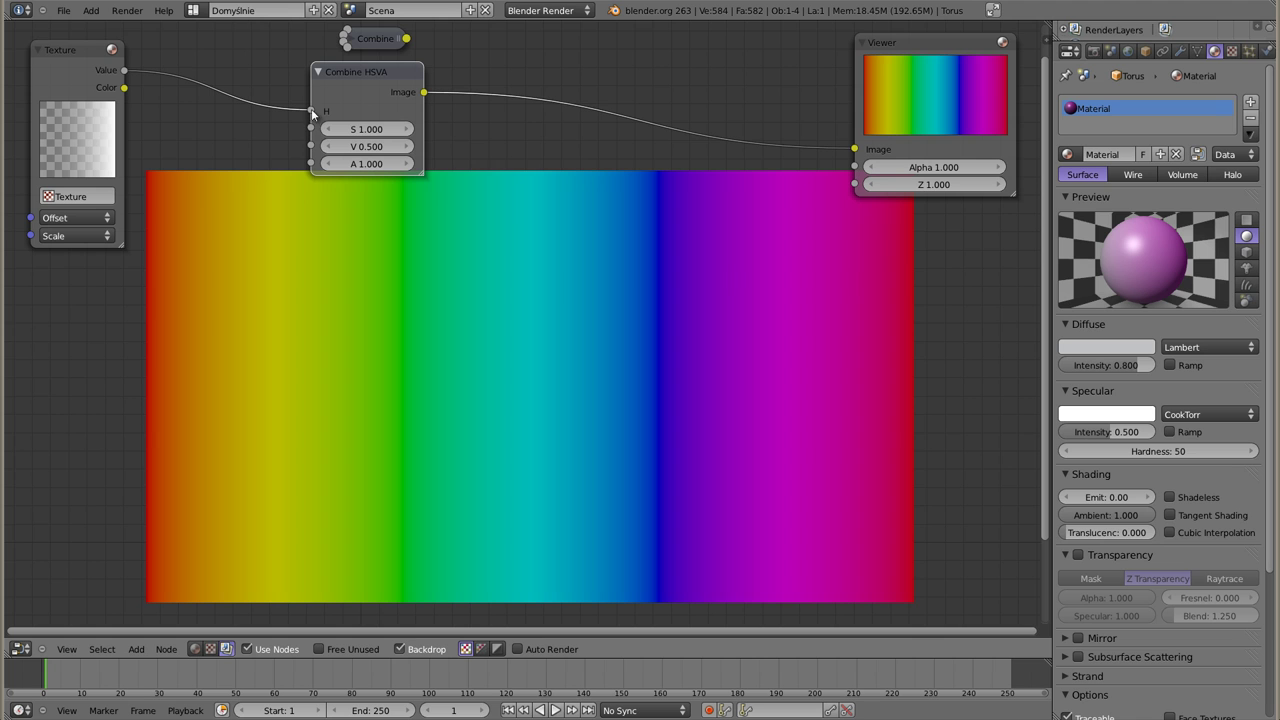
drag(310, 111, 311, 128)
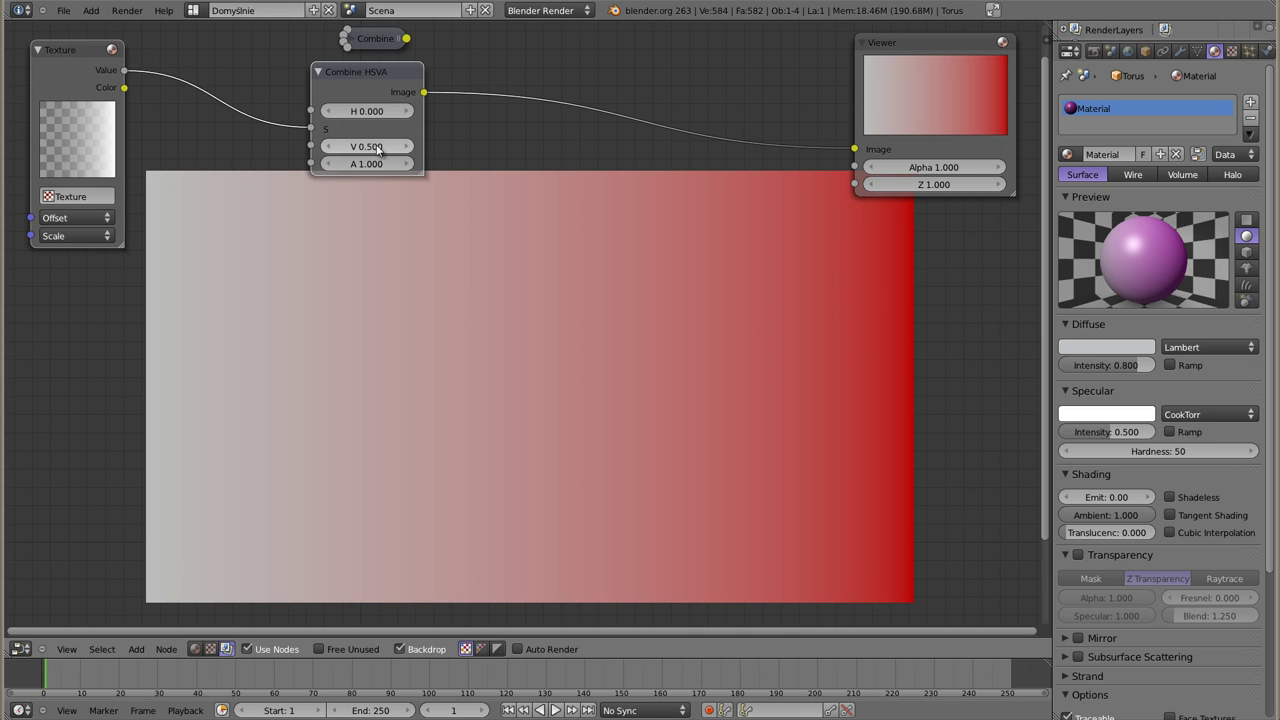
drag(365, 147, 420, 147)
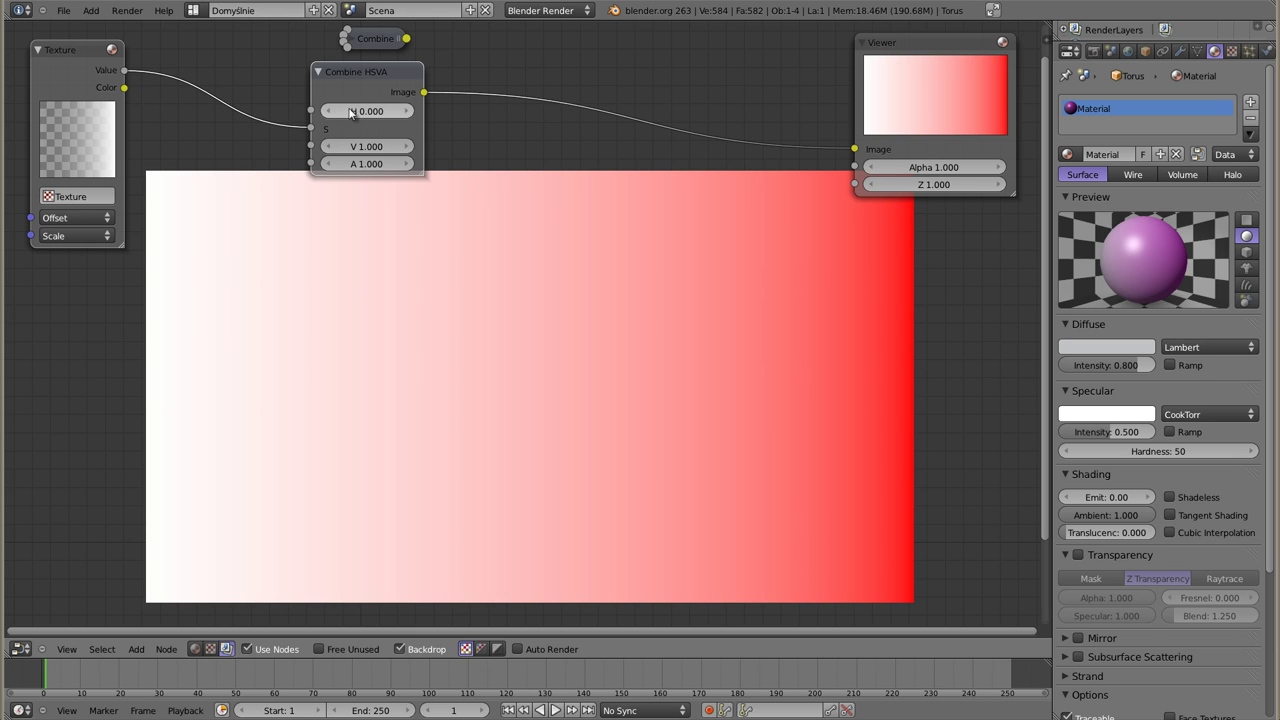
click(1104, 348)
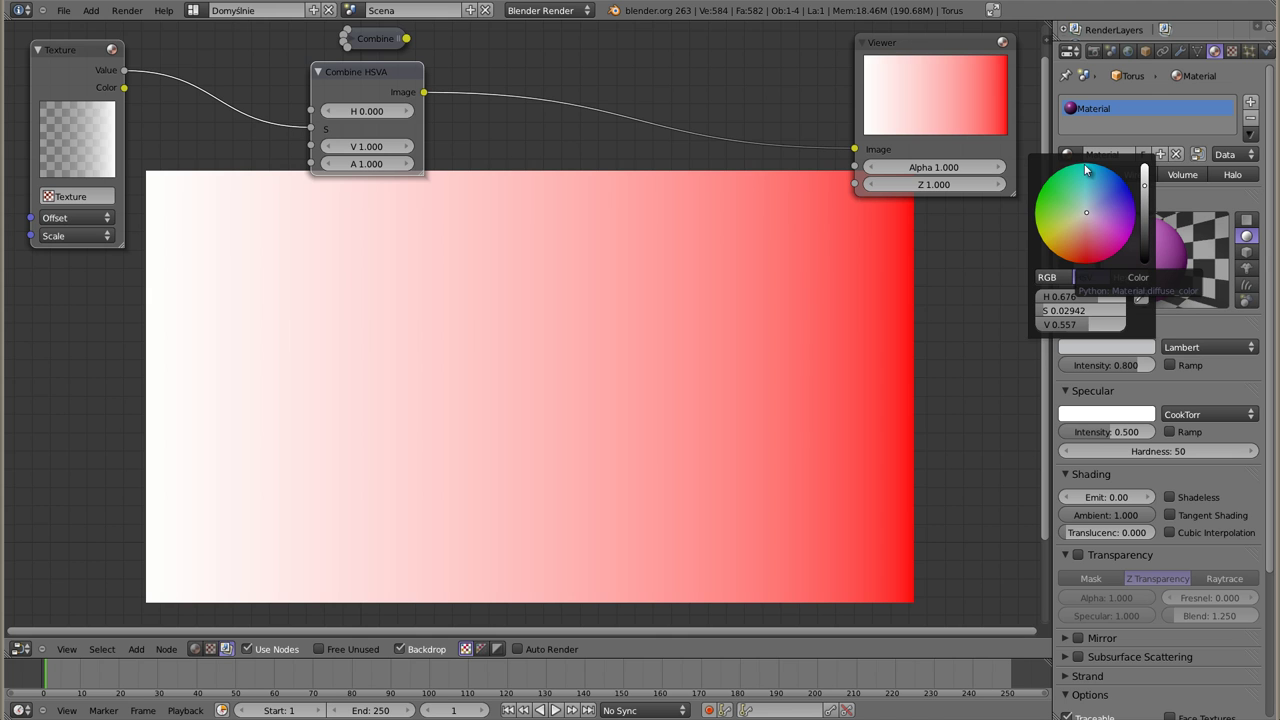
mouse_move(380, 111)
mouse_down()
mouse_move(420, 111)
mouse_move(366, 111)
mouse_up()
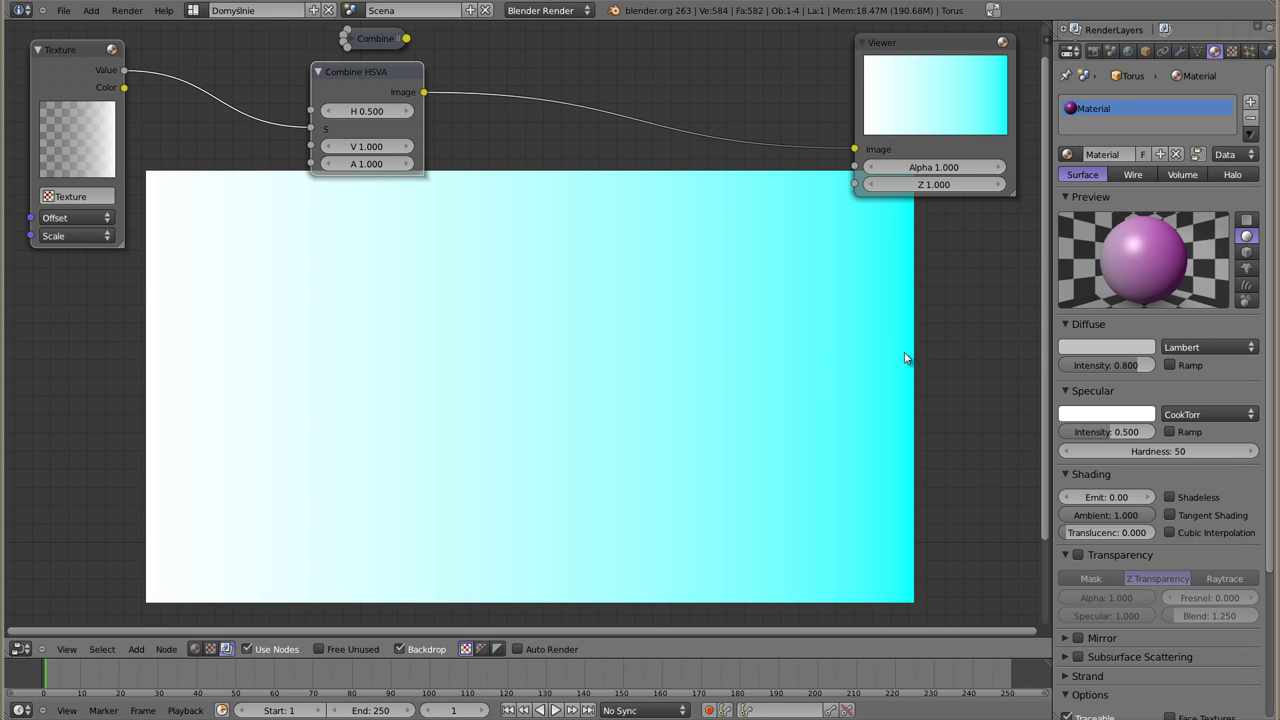
drag(366, 111, 388, 111)
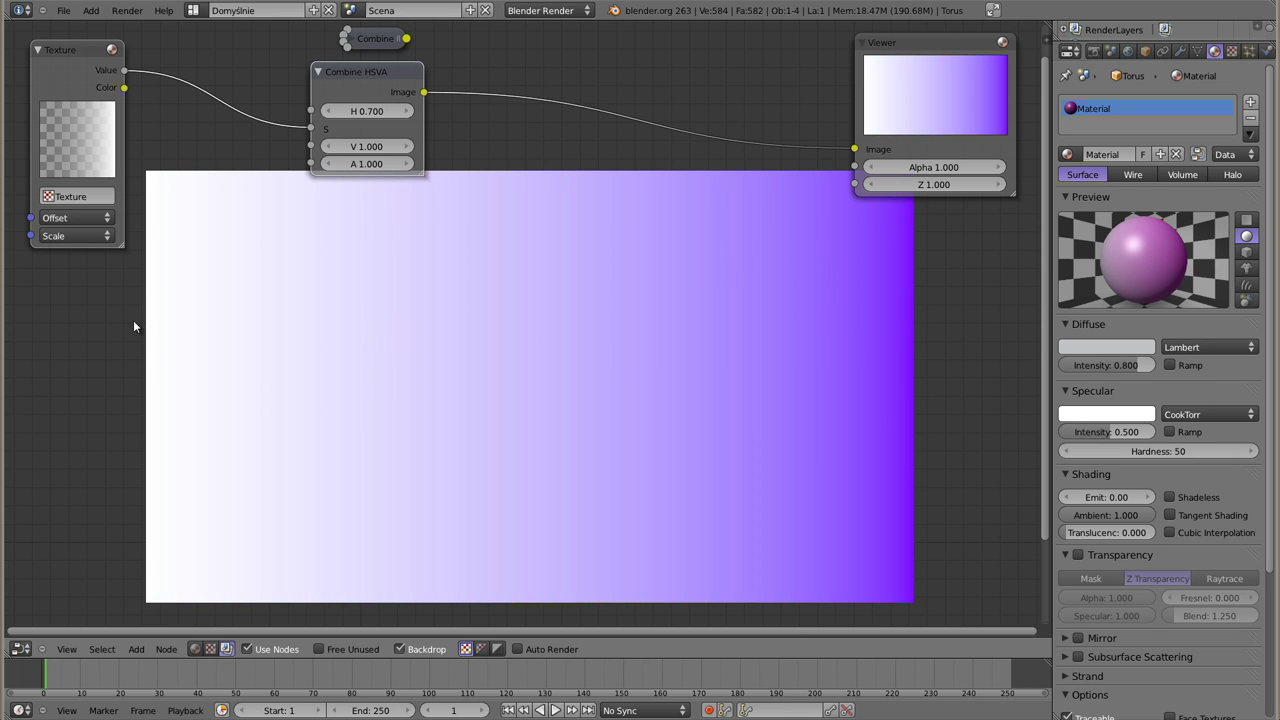
drag(366, 147, 330, 148)
click(330, 147)
click(330, 147)
click(330, 147)
click(330, 147)
click(330, 147)
click(330, 147)
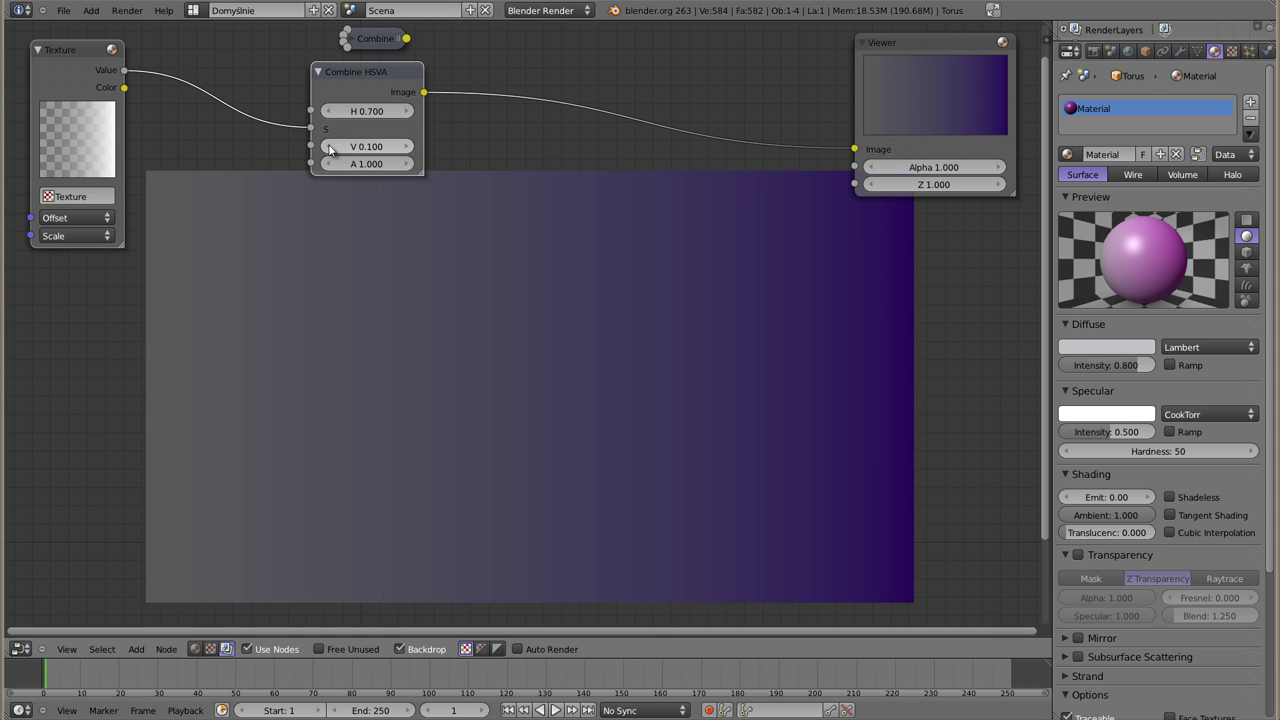
click(330, 147)
drag(408, 147, 490, 147)
click(408, 147)
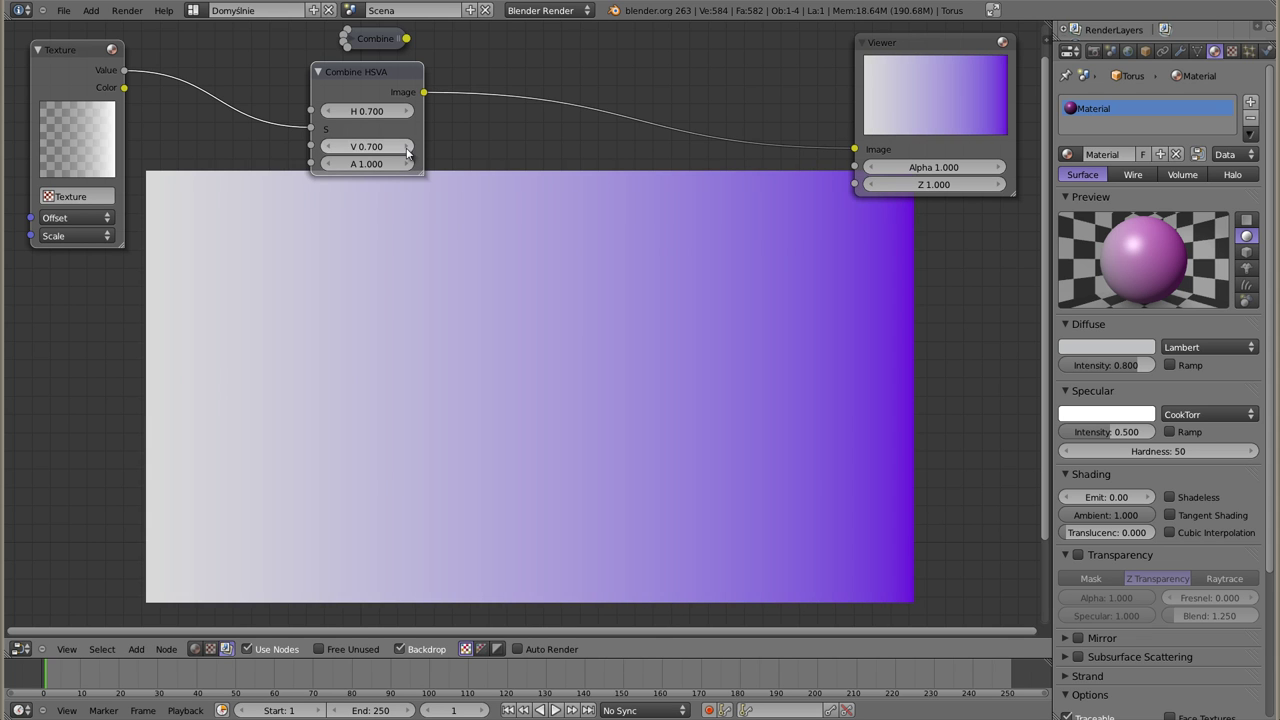
click(408, 147)
click(408, 147)
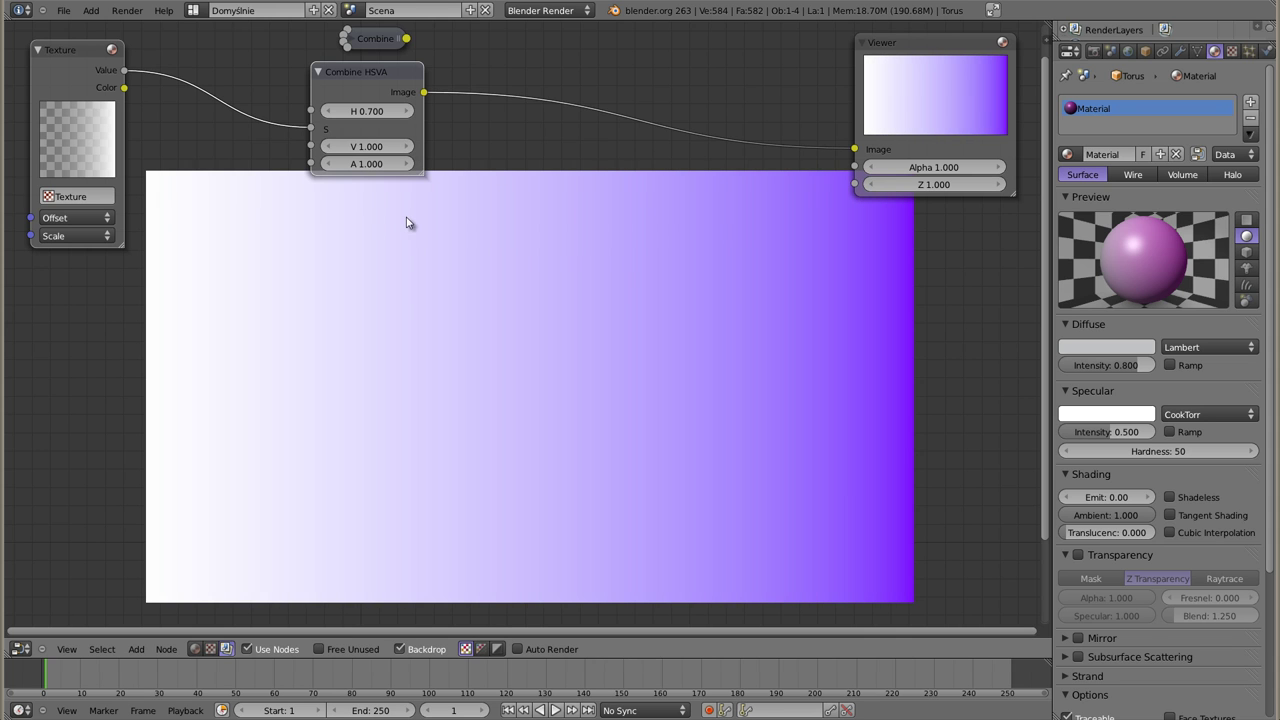
key(BackSpace)
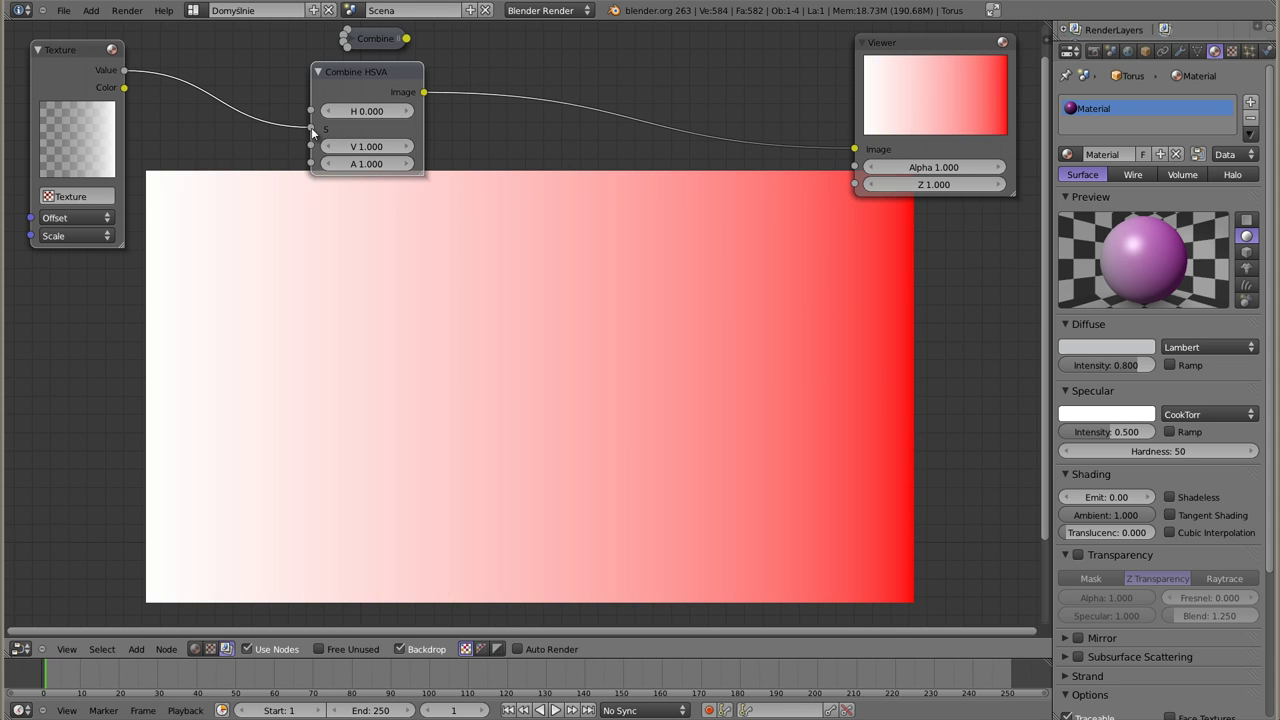
Step: Feed the texture Value into Combine HSVA's V and H inputs, then collapse the node
drag(311, 127, 309, 146)
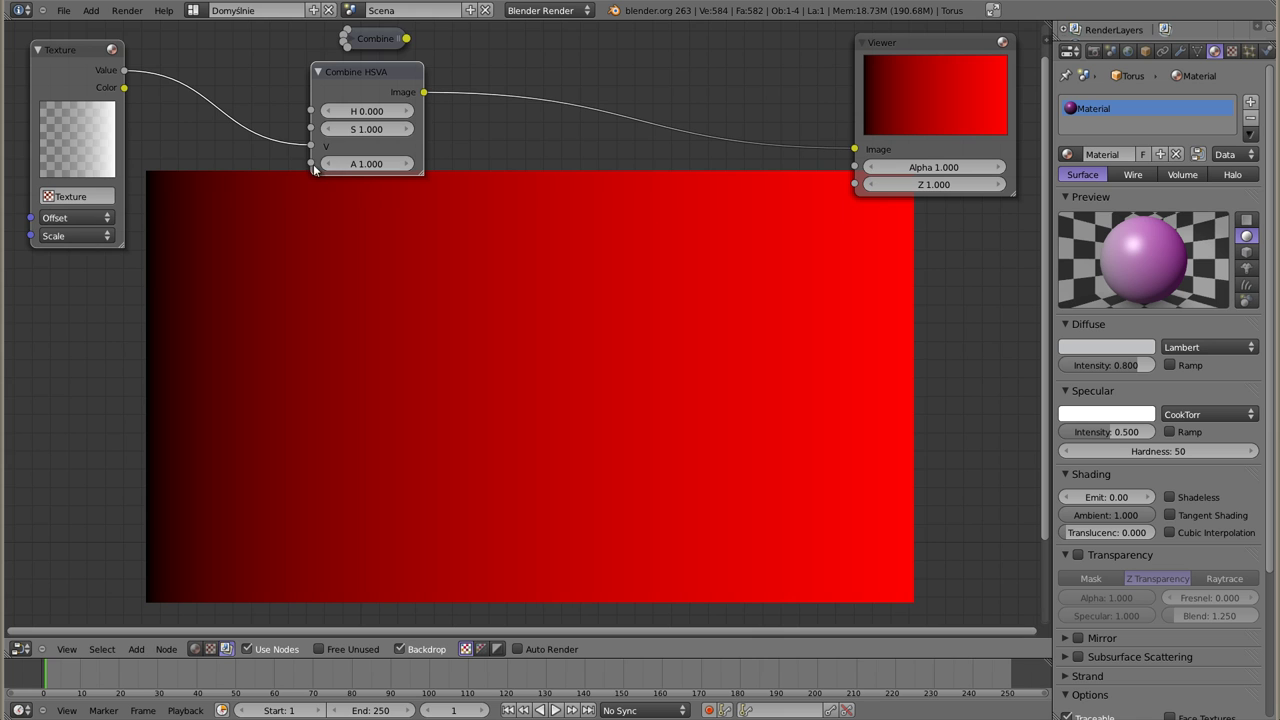
mouse_move(124, 70)
mouse_down()
mouse_move(241, 118)
mouse_move(311, 128)
mouse_up()
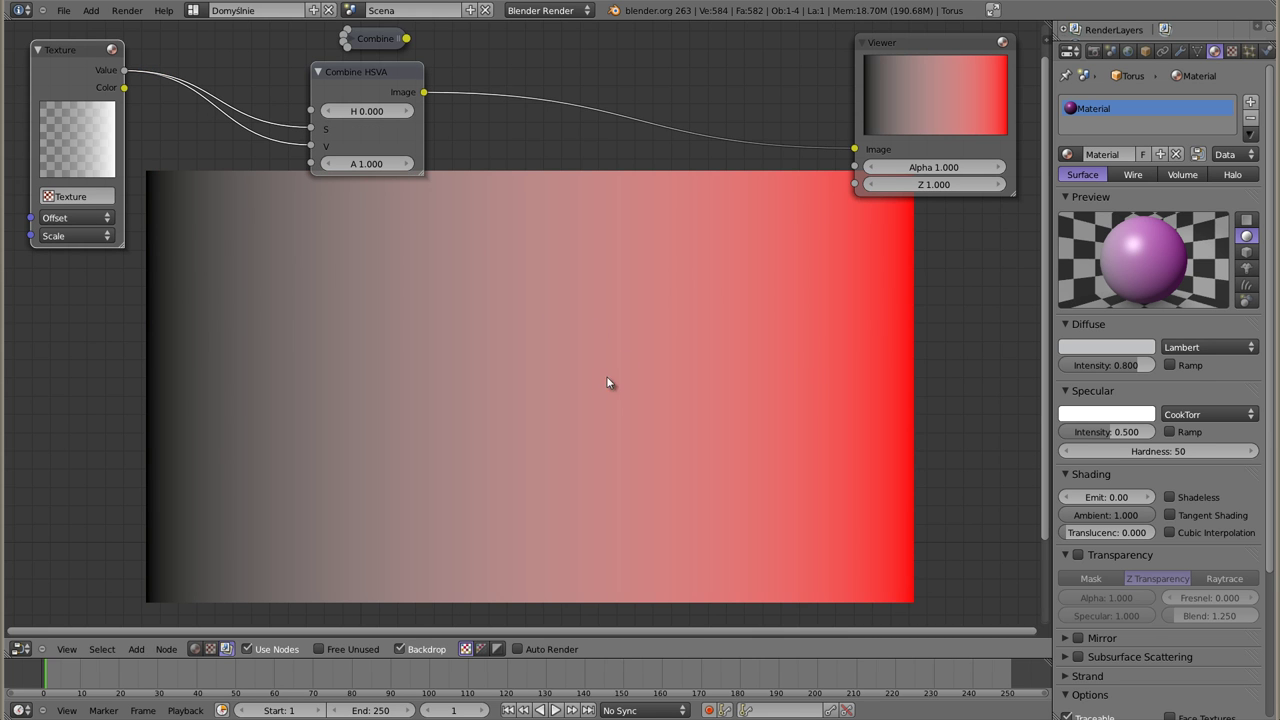
drag(124, 70, 311, 111)
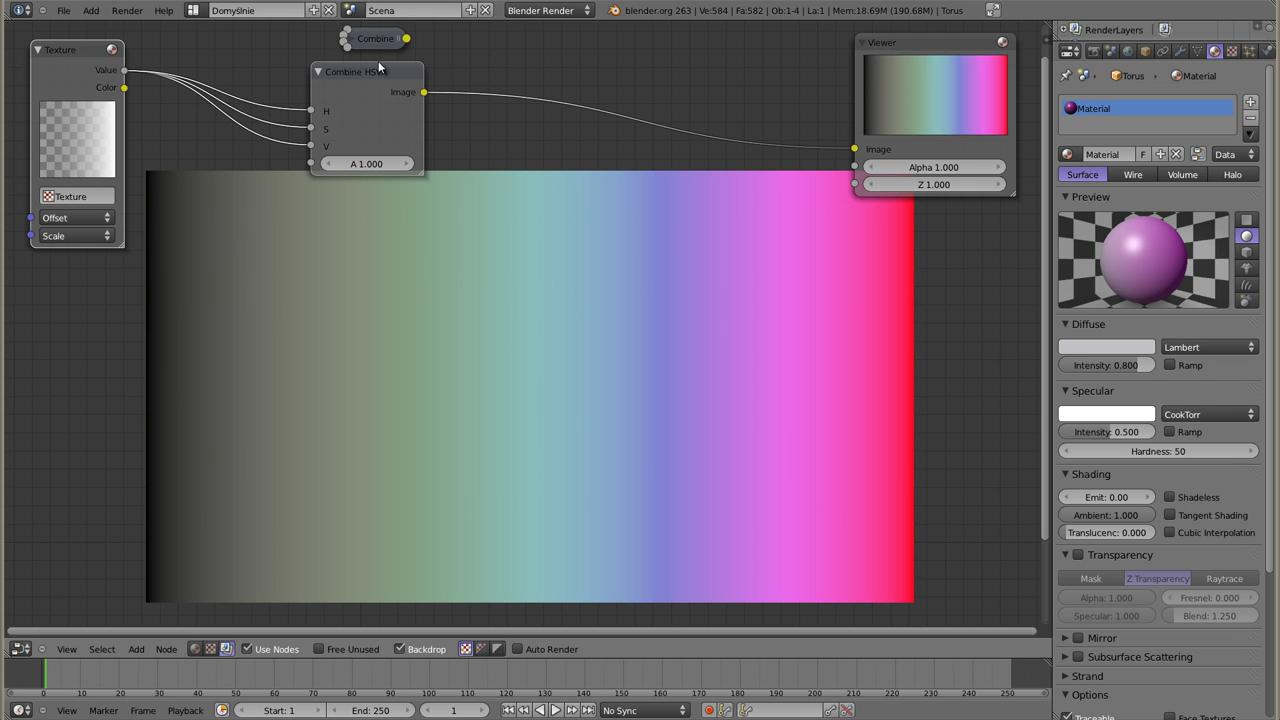
drag(364, 67, 376, 66)
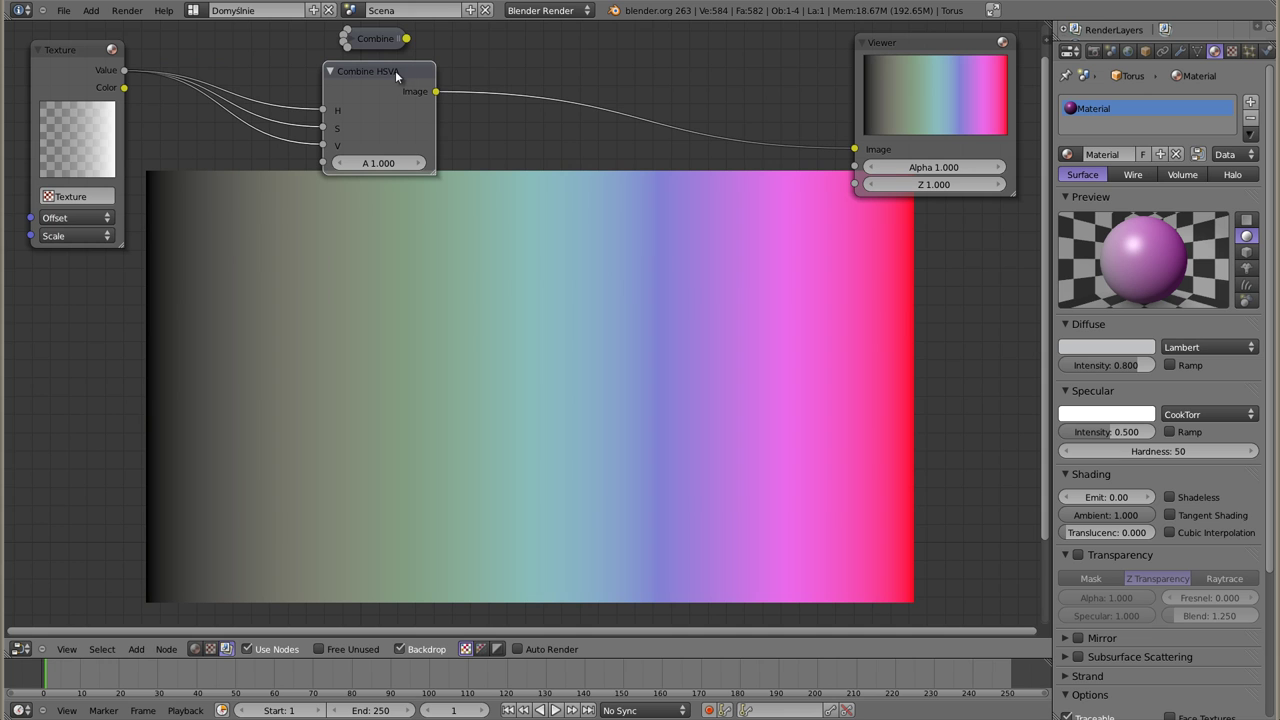
click(329, 71)
Step: Cut the collapsed node's links and add a widened Combine YUVA node below it
ctrl+drag(281, 71, 280, 50)
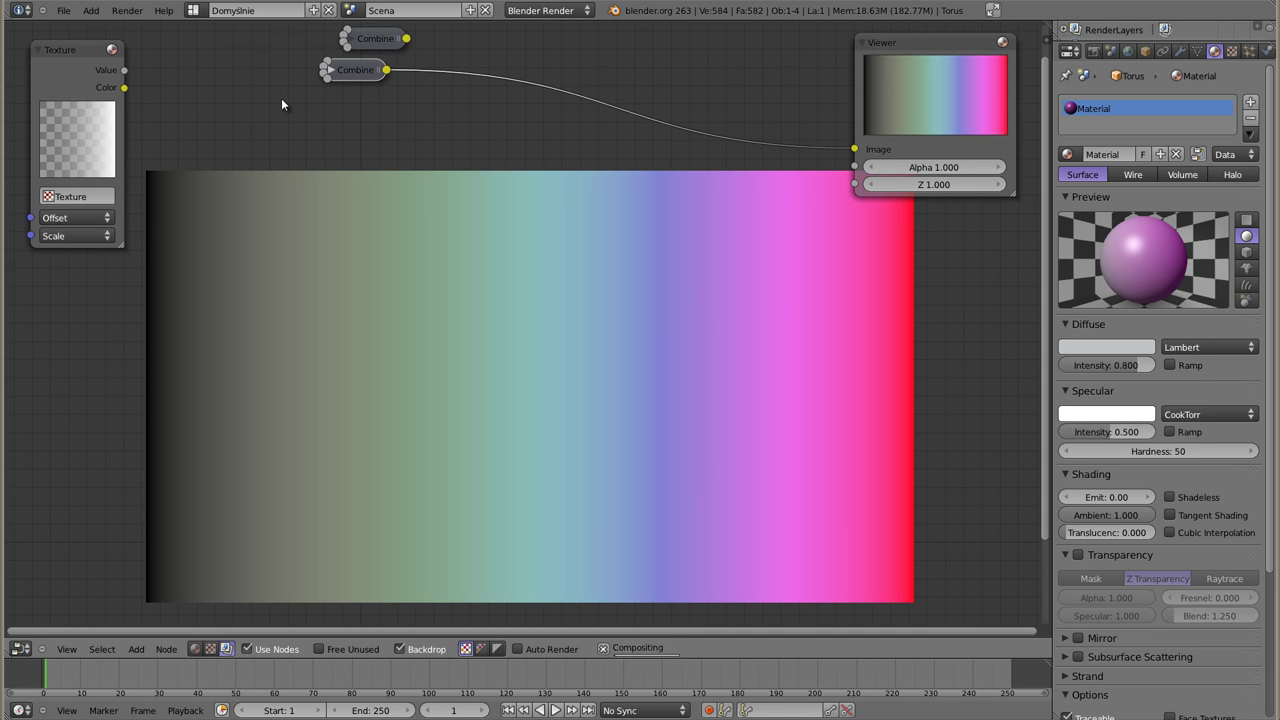
ctrl+drag(491, 70, 491, 95)
key(shift+a)
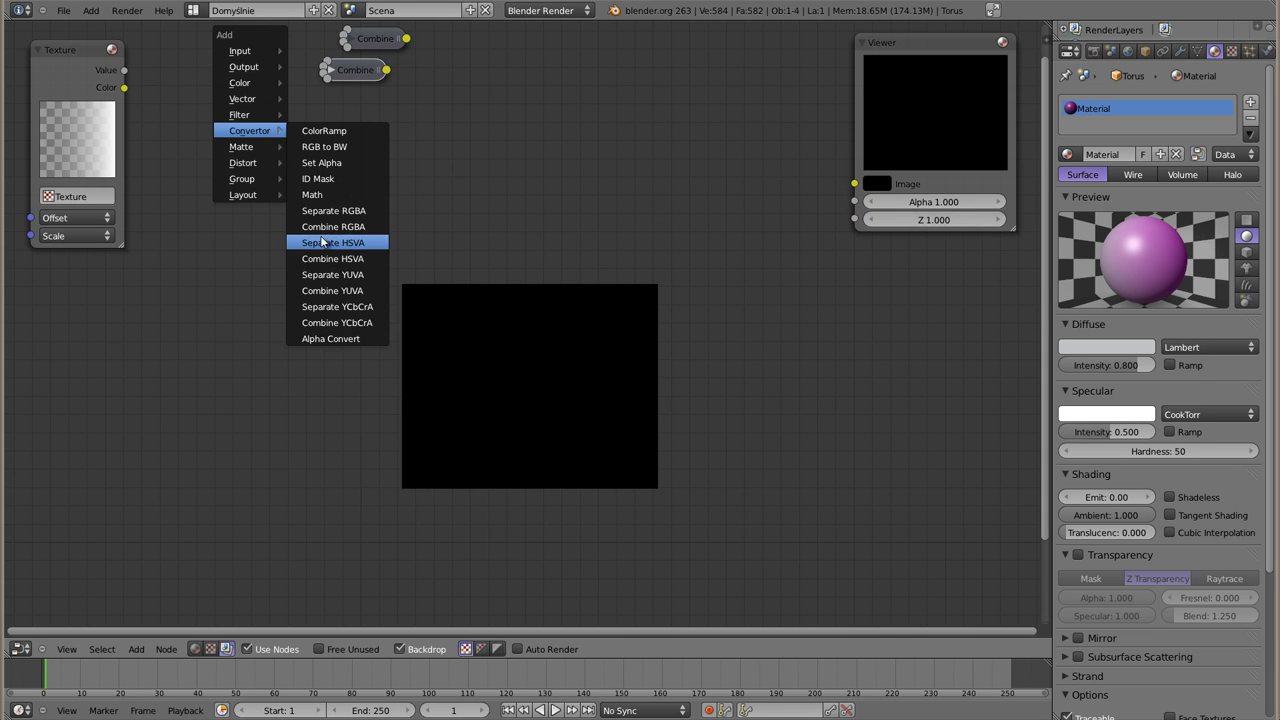
click(339, 290)
drag(363, 255, 366, 132)
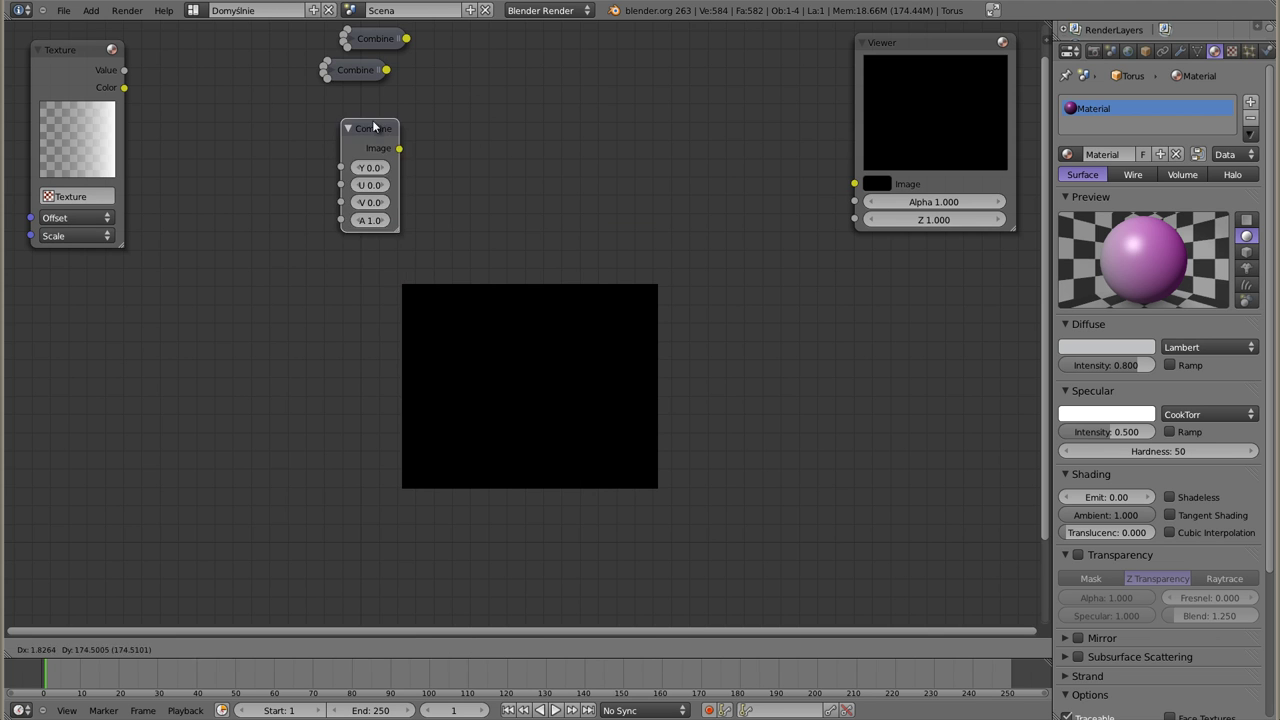
drag(399, 230, 454, 232)
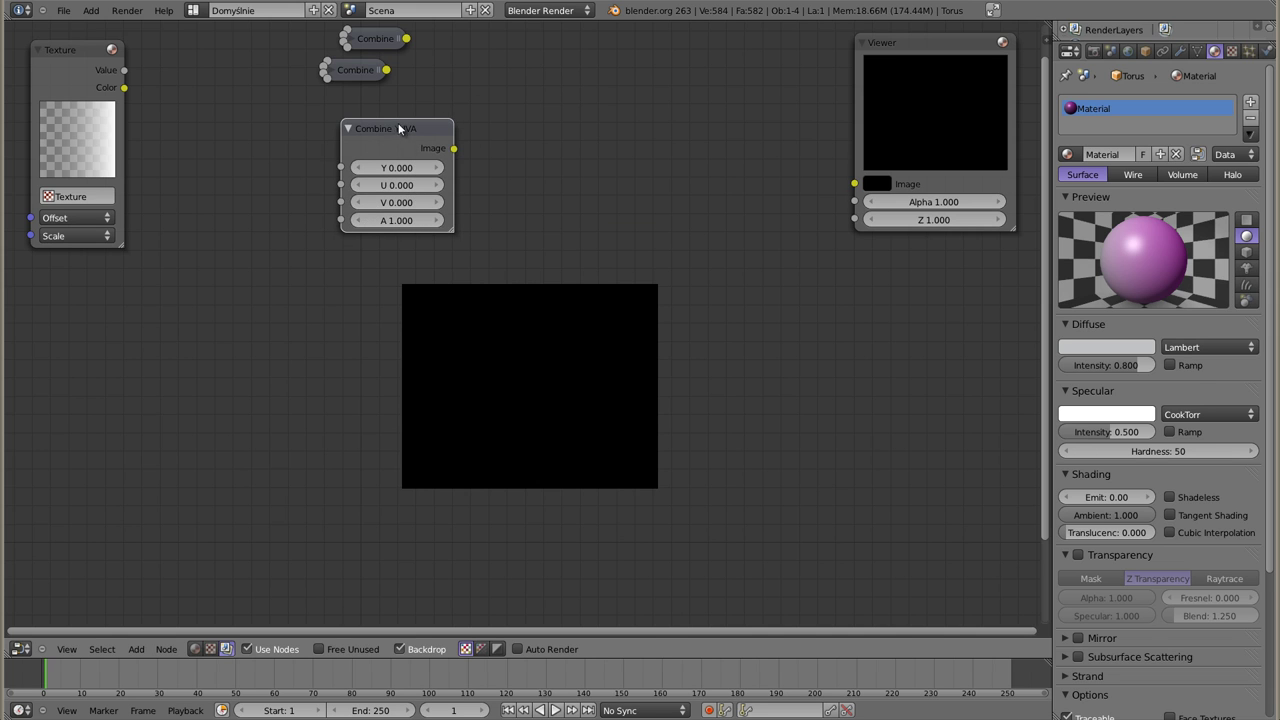
drag(395, 128, 376, 120)
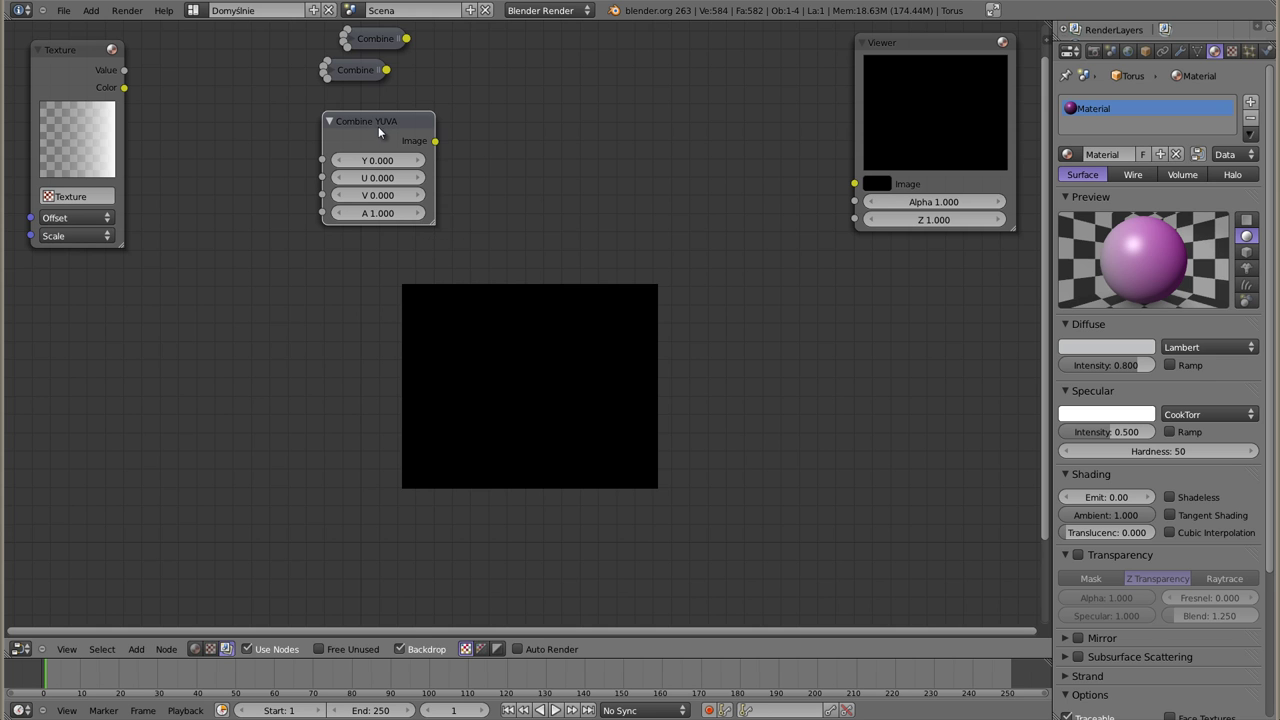
drag(378, 123, 359, 114)
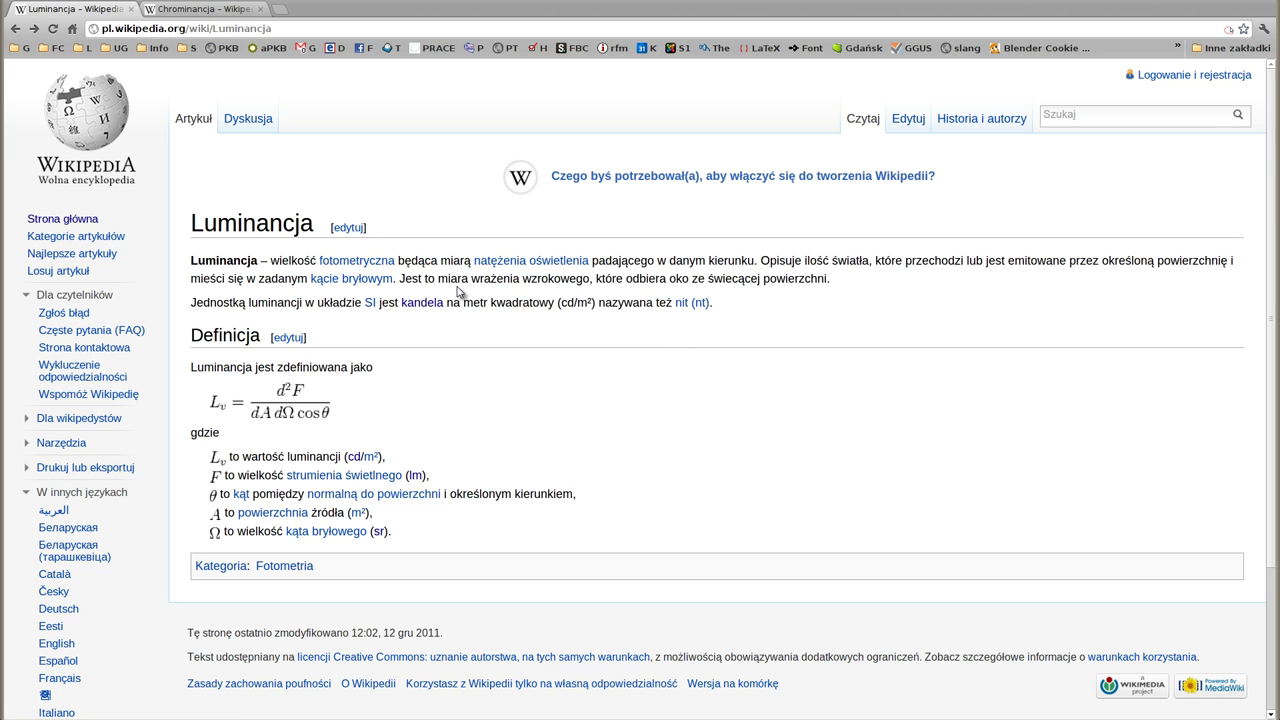
Step: Switch from the Luminancja article to the Chrominancja article's tab
drag(193, 222, 314, 228)
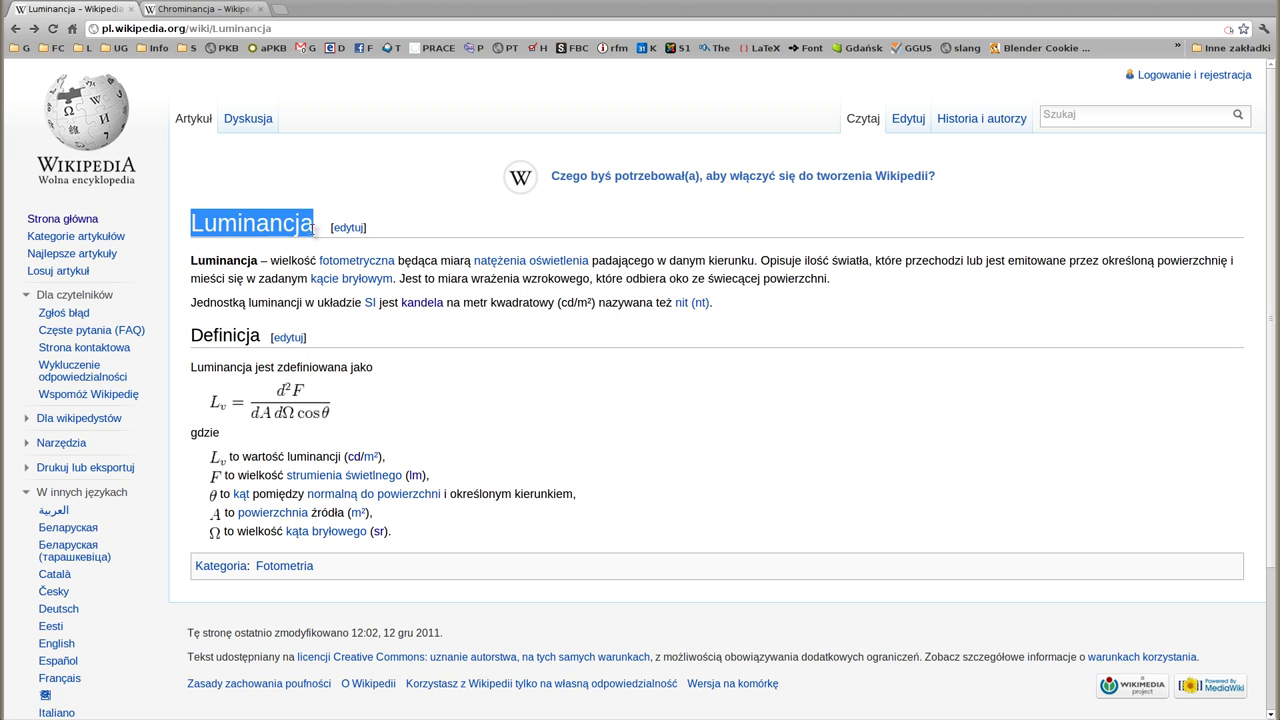
click(262, 205)
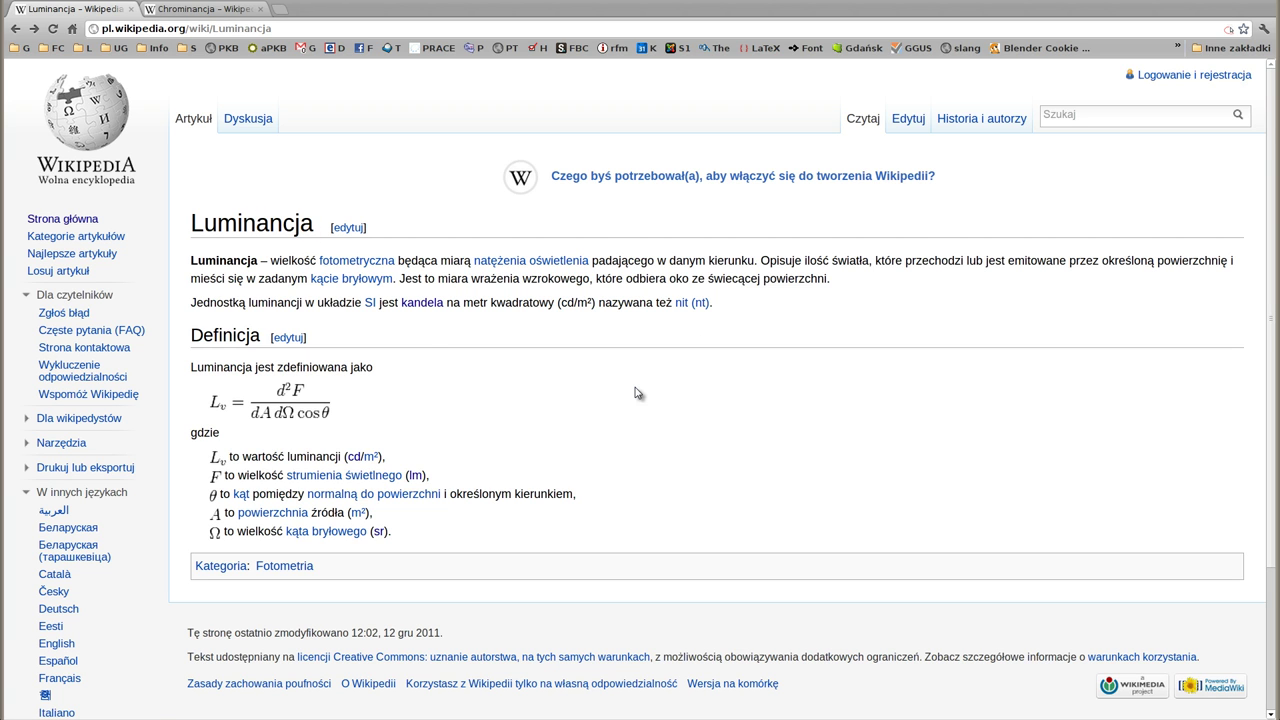
click(200, 10)
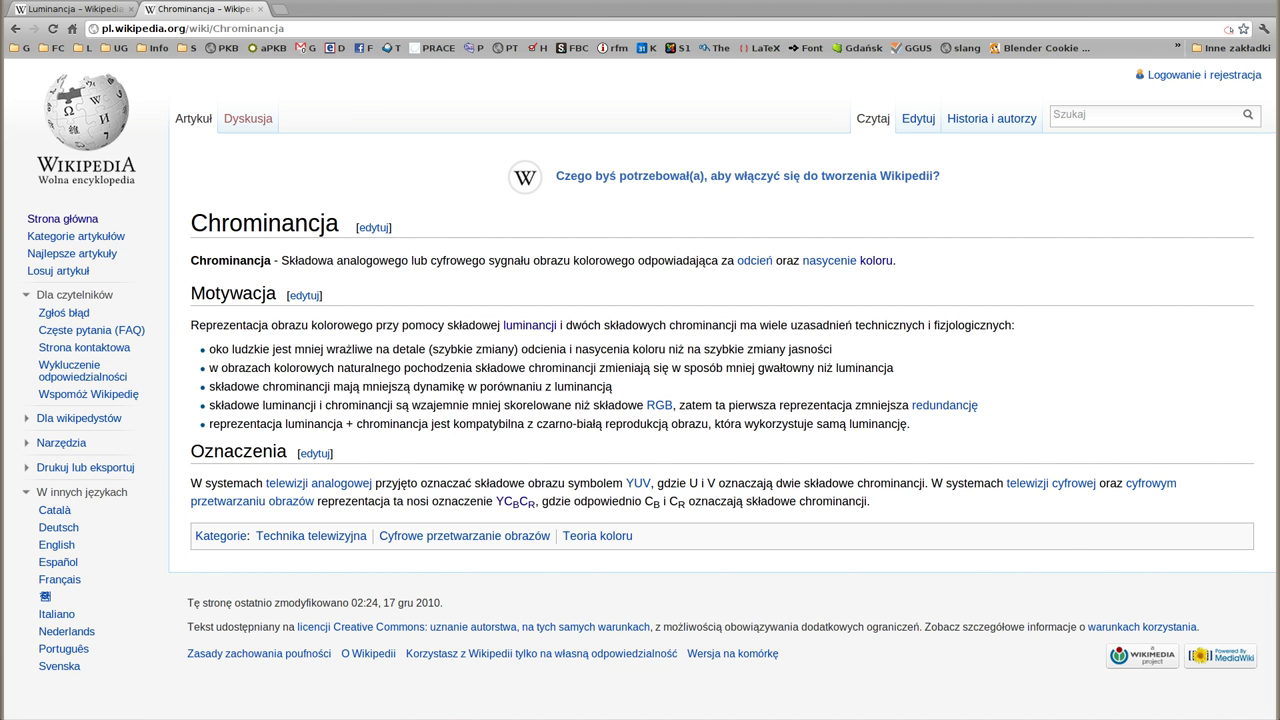
Step: Back in Blender, link the texture Value to Combine YUVA's Y and show it in the Viewer
key(alt+Tab)
drag(363, 112, 372, 110)
drag(124, 70, 312, 154)
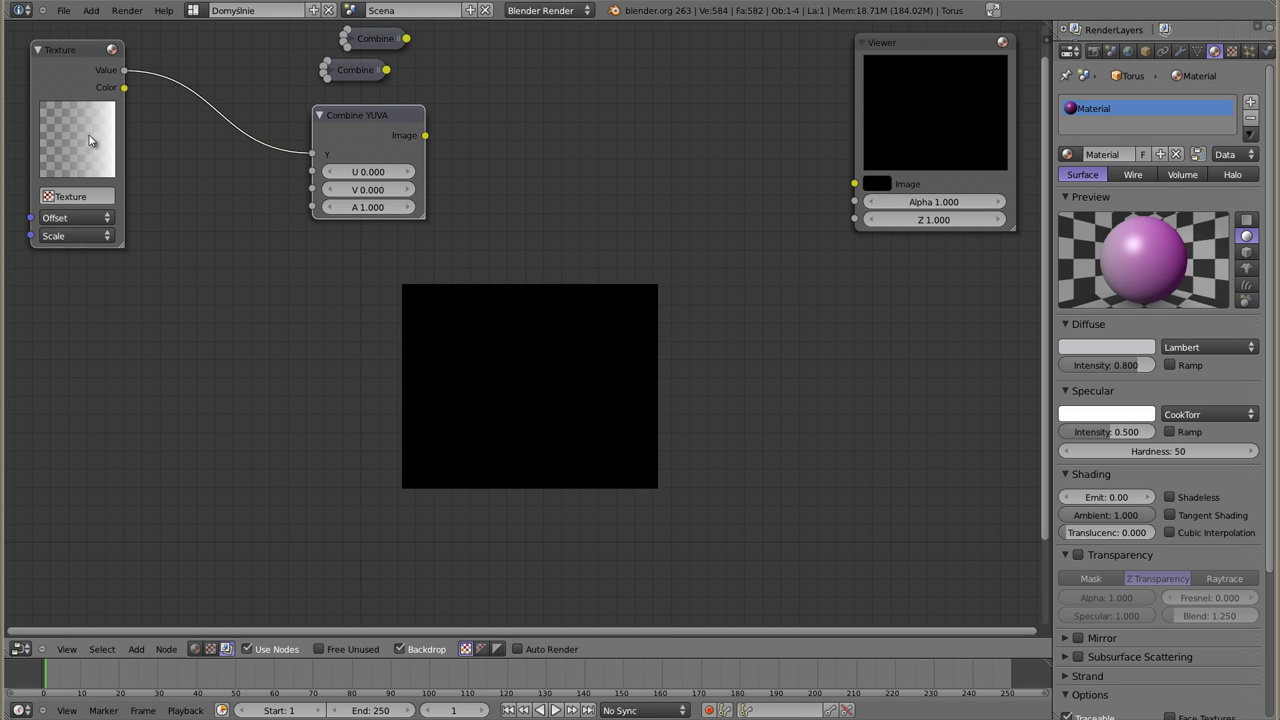
ctrl+shift+click(362, 108)
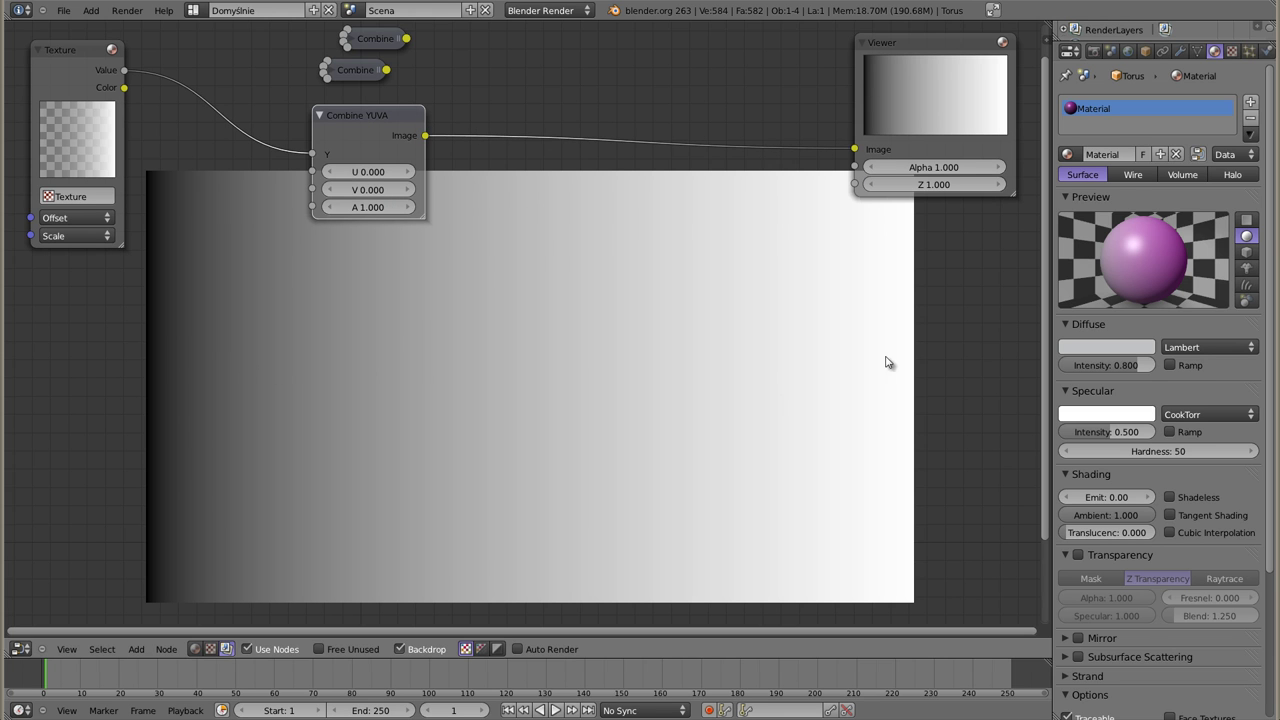
Step: Raise U stepwise to 1.000 to tint the gradient blue, then return it to 0.000
click(408, 172)
click(408, 172)
click(409, 172)
click(409, 172)
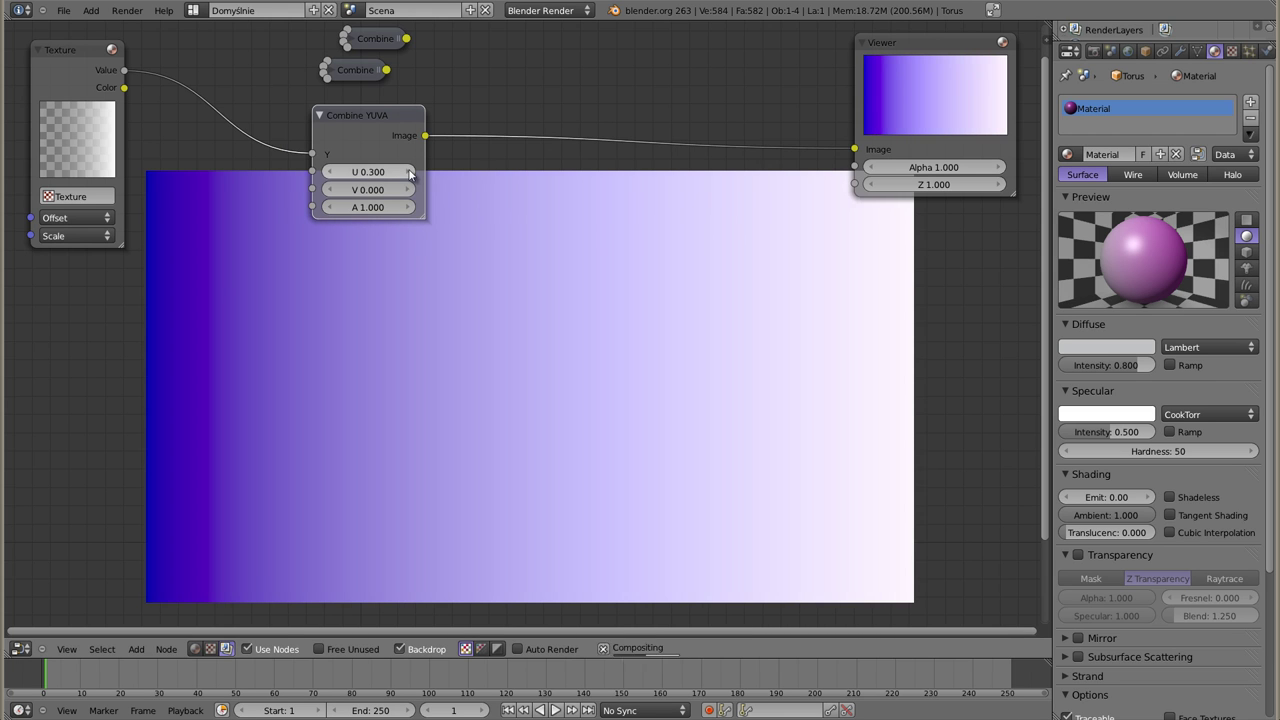
click(409, 172)
click(409, 172)
click(409, 172)
click(409, 172)
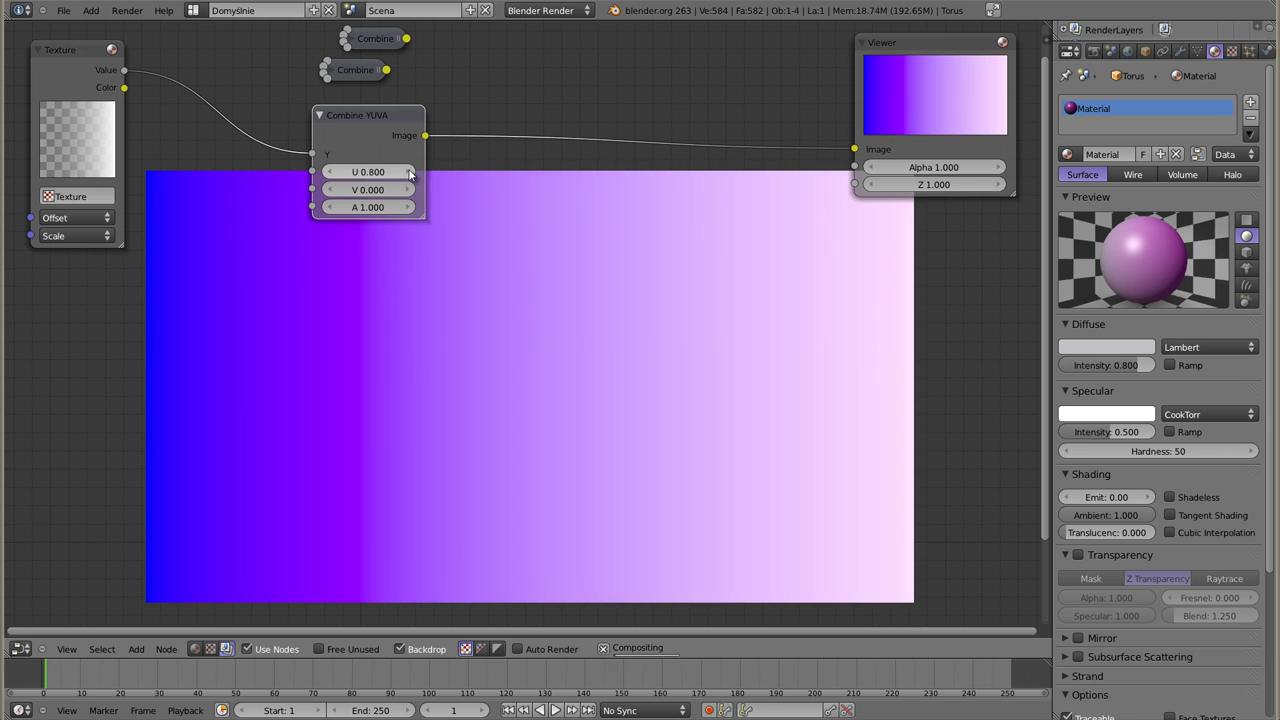
click(409, 172)
click(409, 172)
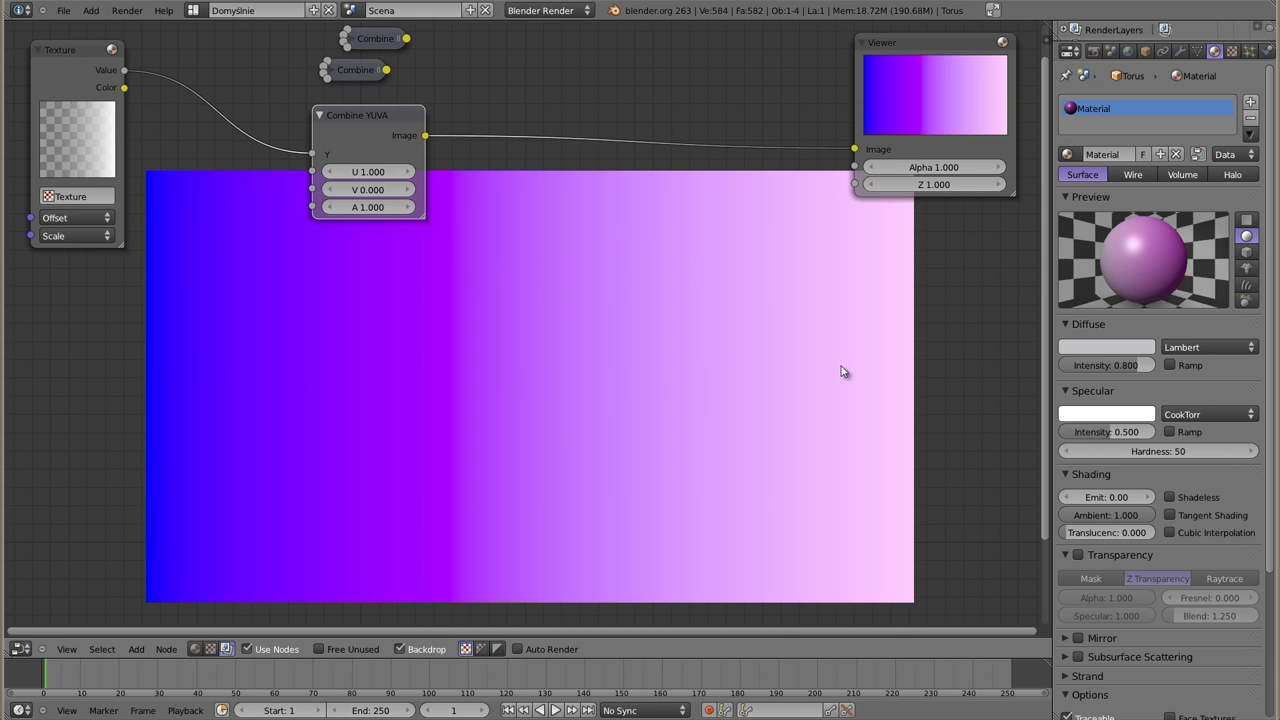
click(330, 172)
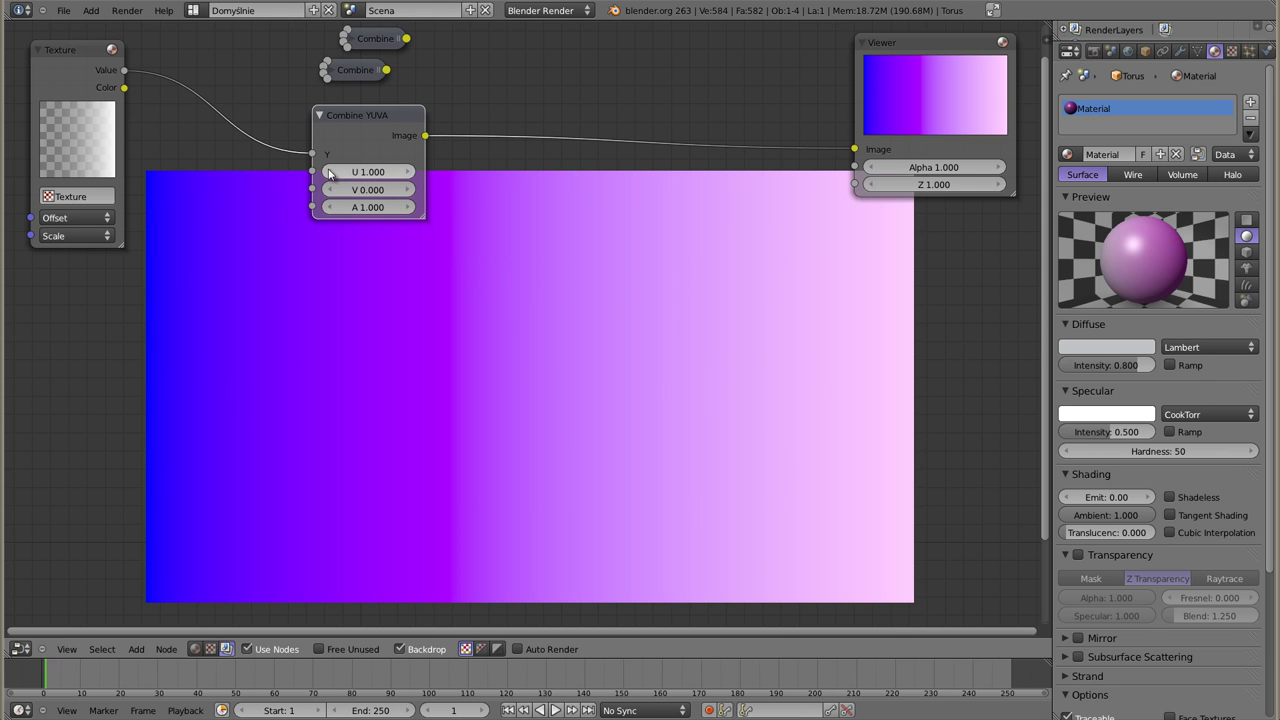
click(330, 172)
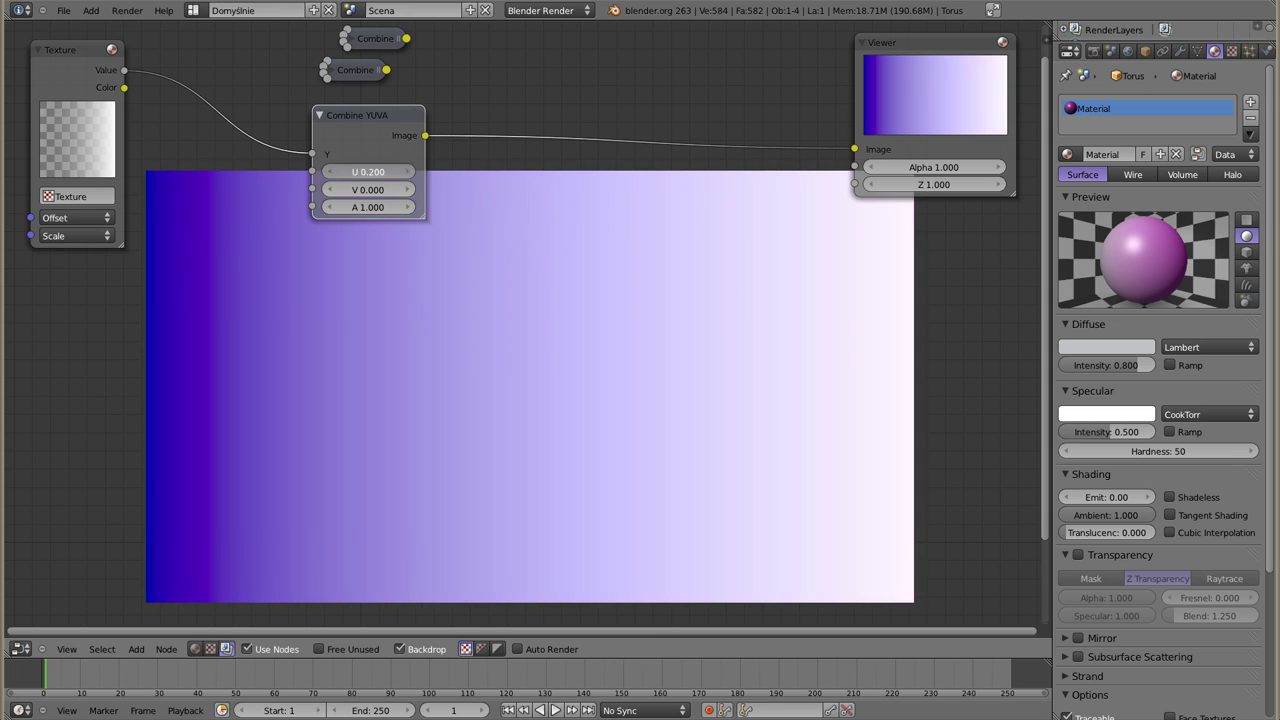
Step: Push V up to 1.000 for a red-pink tint, then reset both U and V to 0.000
click(407, 196)
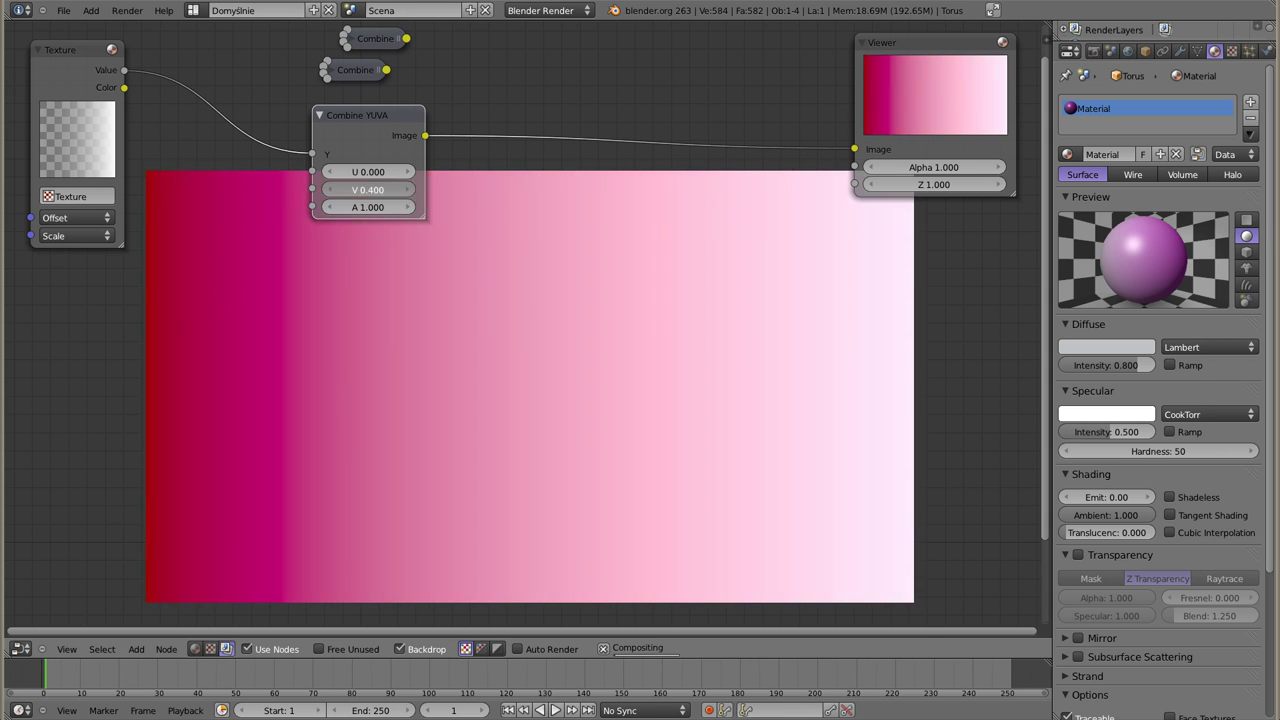
click(407, 196)
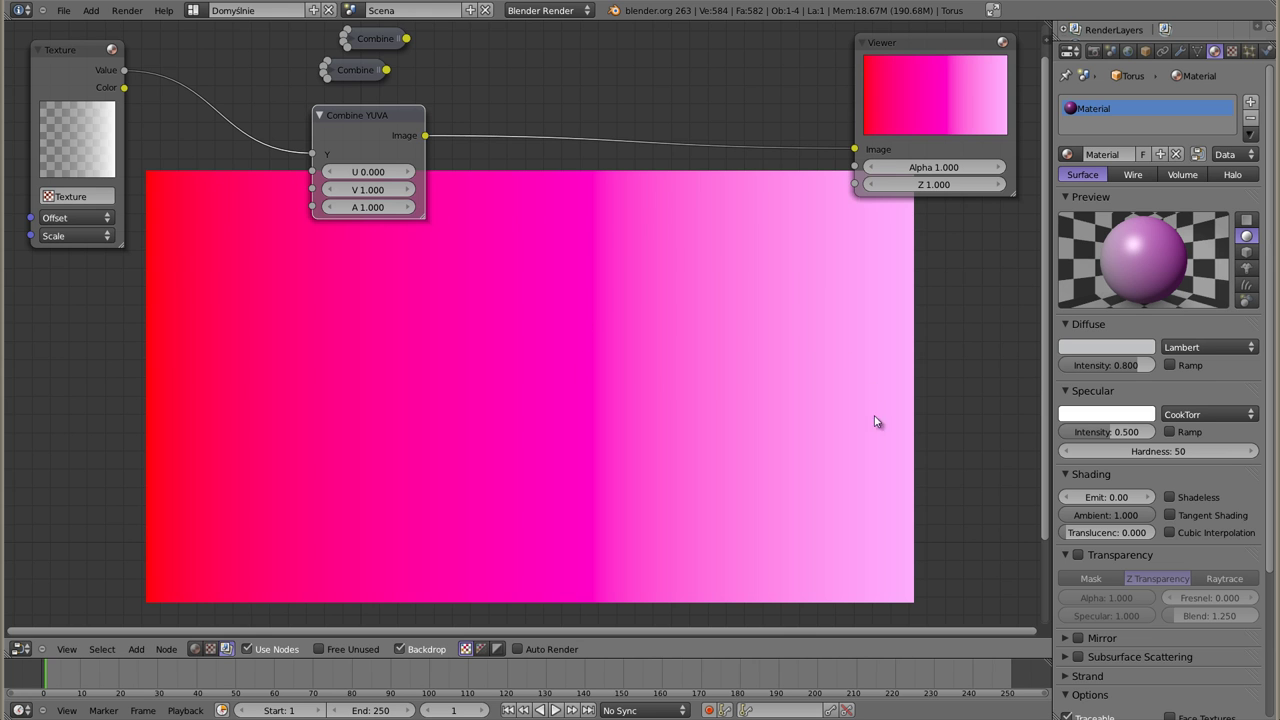
drag(327, 196, 290, 196)
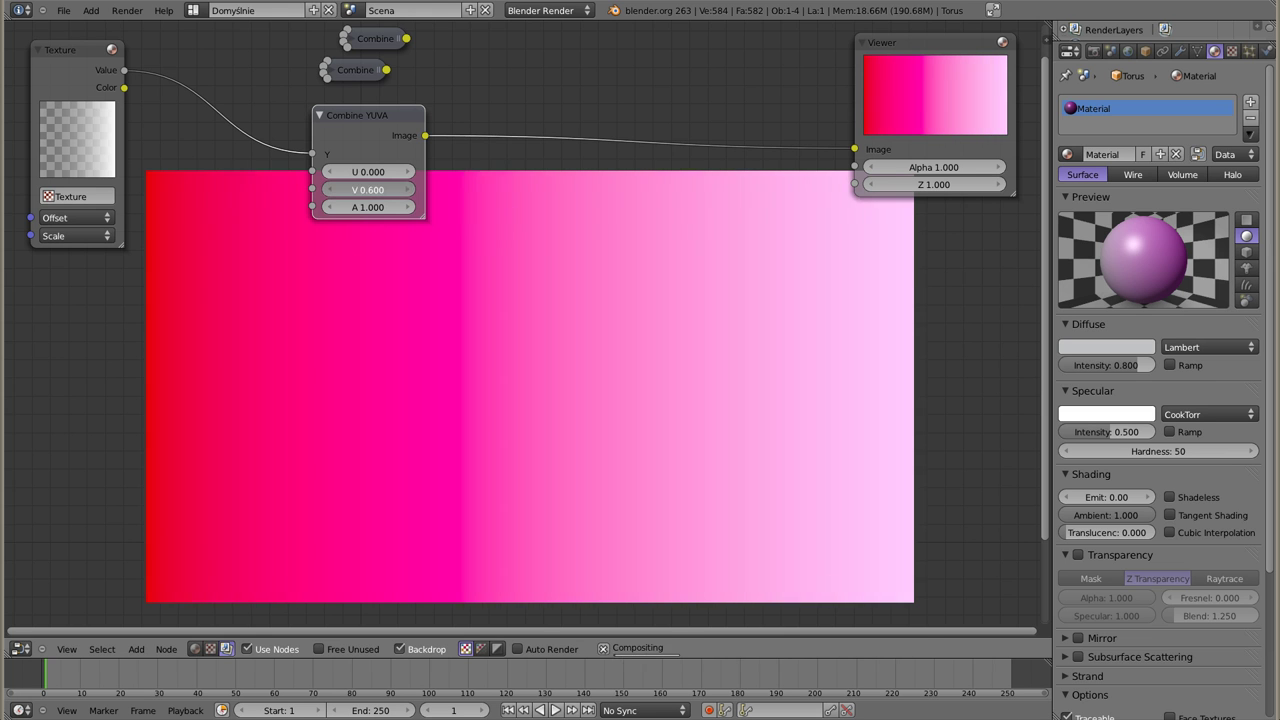
click(407, 172)
click(407, 172)
click(407, 172)
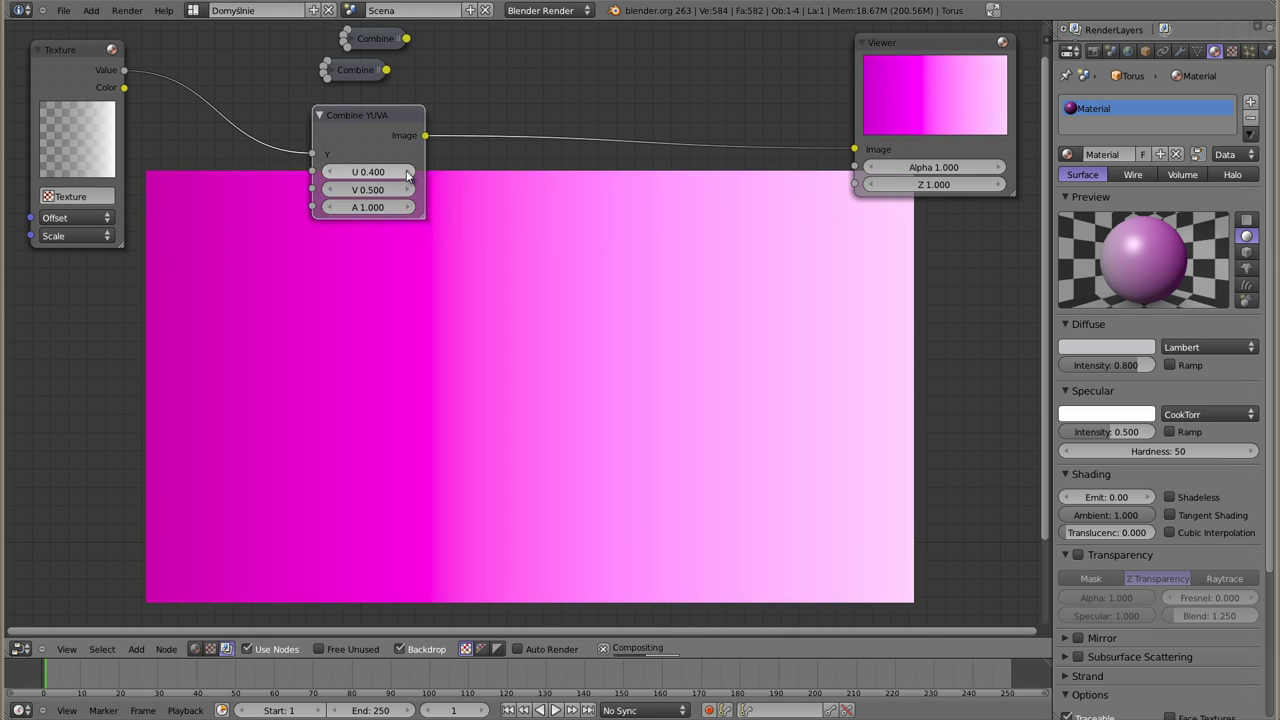
click(407, 172)
click(407, 172)
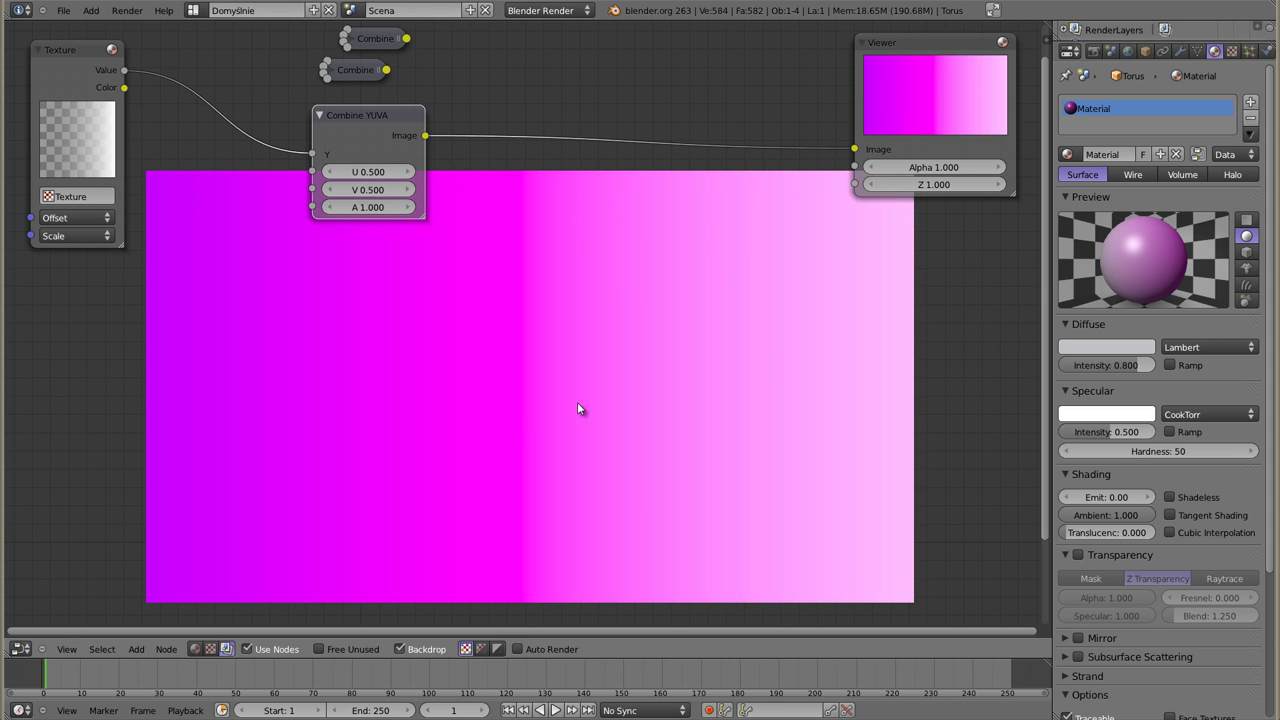
click(329, 172)
click(329, 172)
click(329, 172)
click(329, 172)
click(329, 172)
click(329, 190)
click(329, 190)
click(329, 190)
click(329, 190)
click(329, 190)
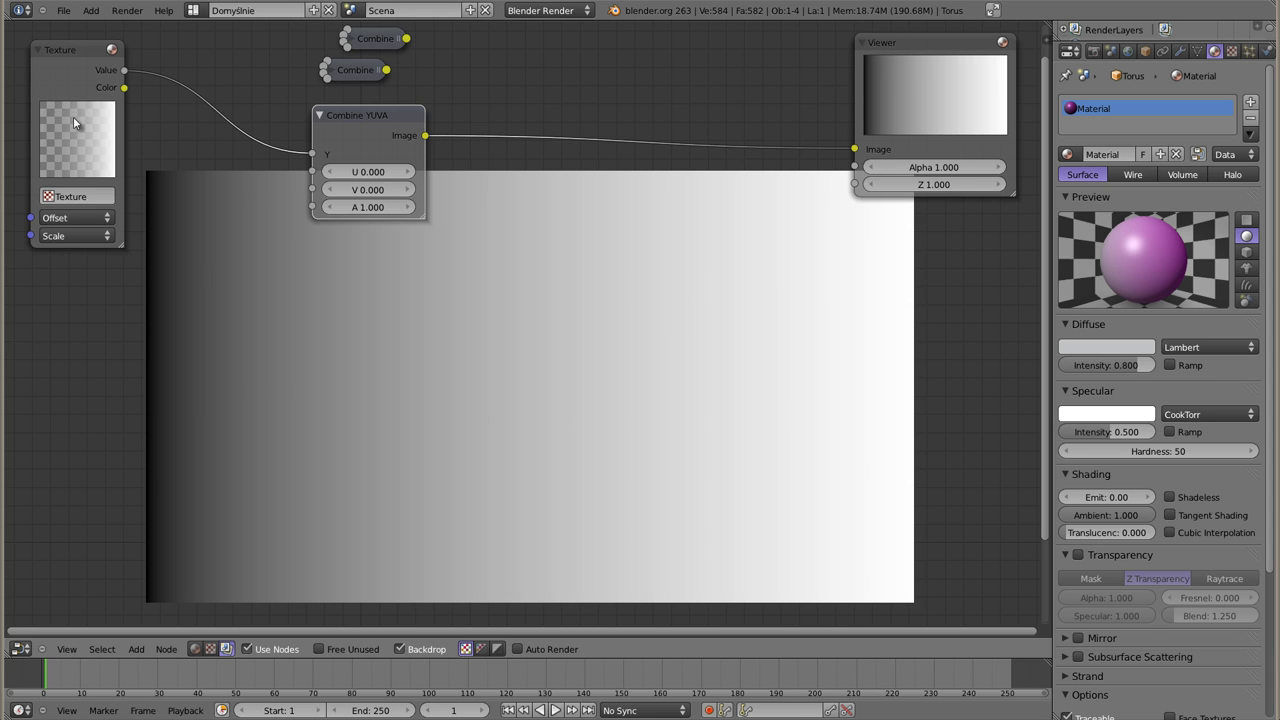
Step: Move the texture Value link to U, then V, and raise Y stepwise to 1.000
mouse_move(123, 69)
mouse_down()
mouse_move(313, 155)
mouse_move(313, 171)
mouse_up()
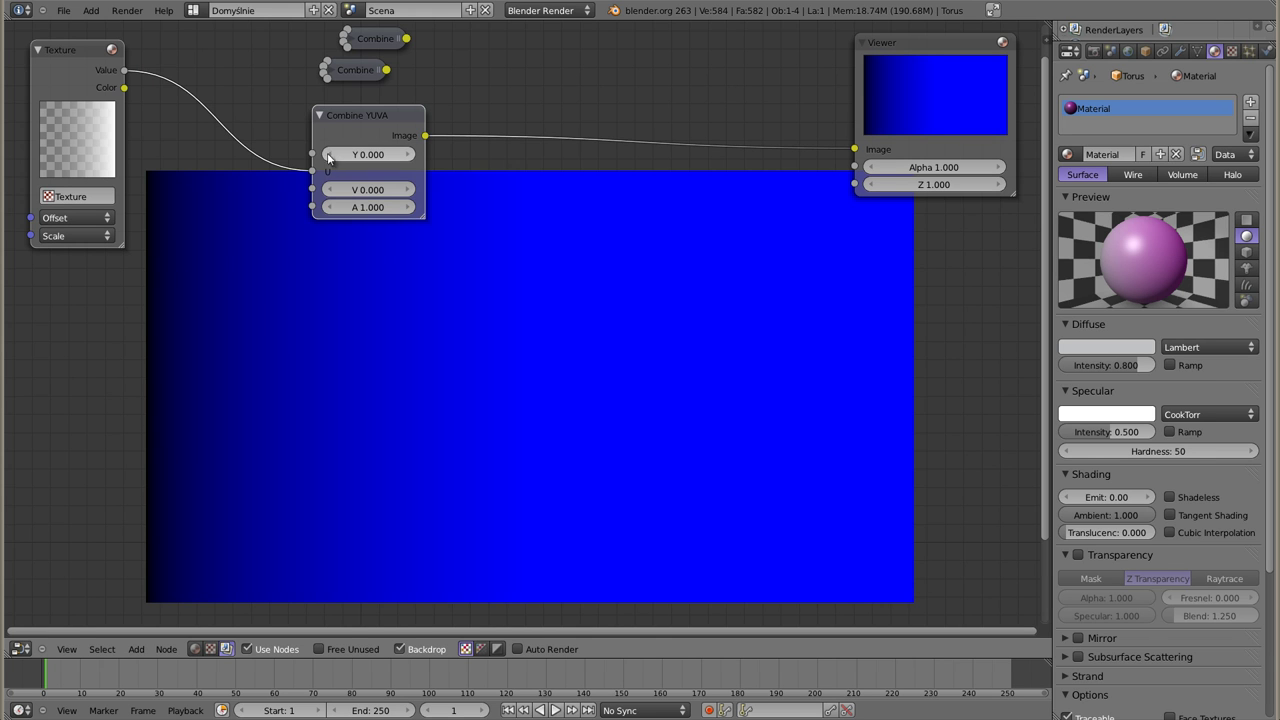
drag(313, 171, 313, 189)
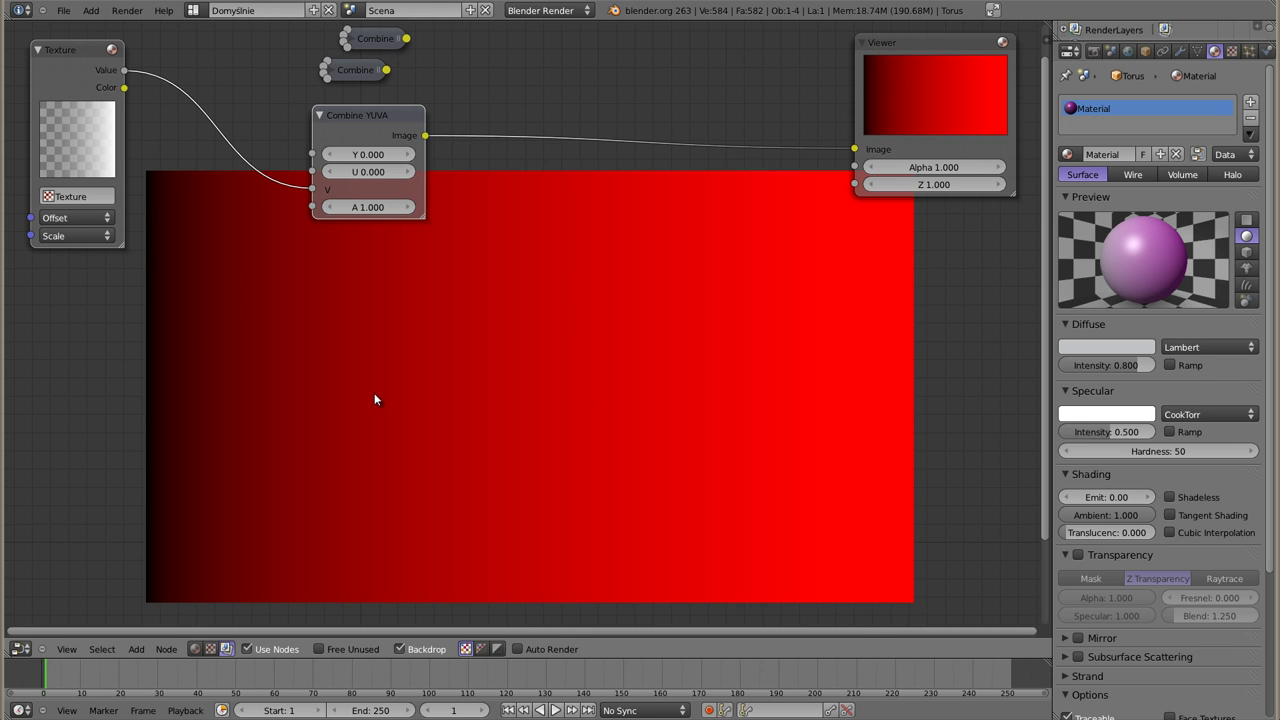
click(409, 155)
click(409, 155)
click(409, 155)
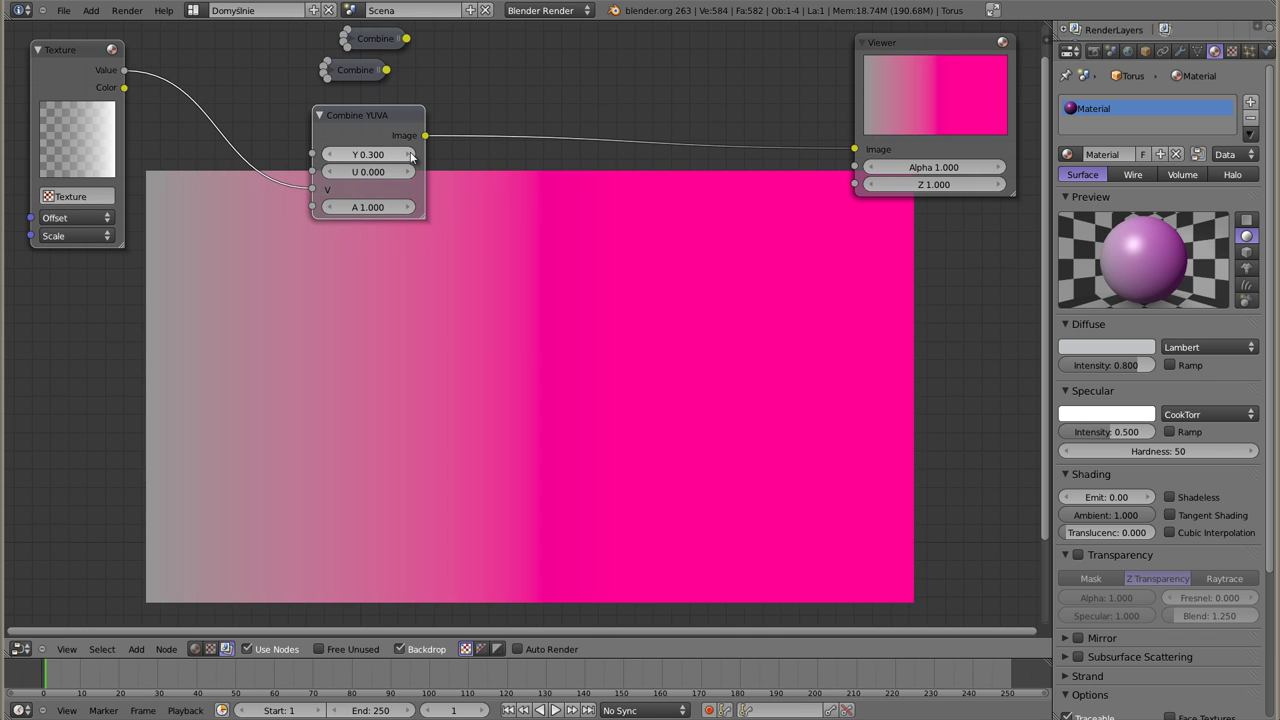
click(409, 155)
click(409, 155)
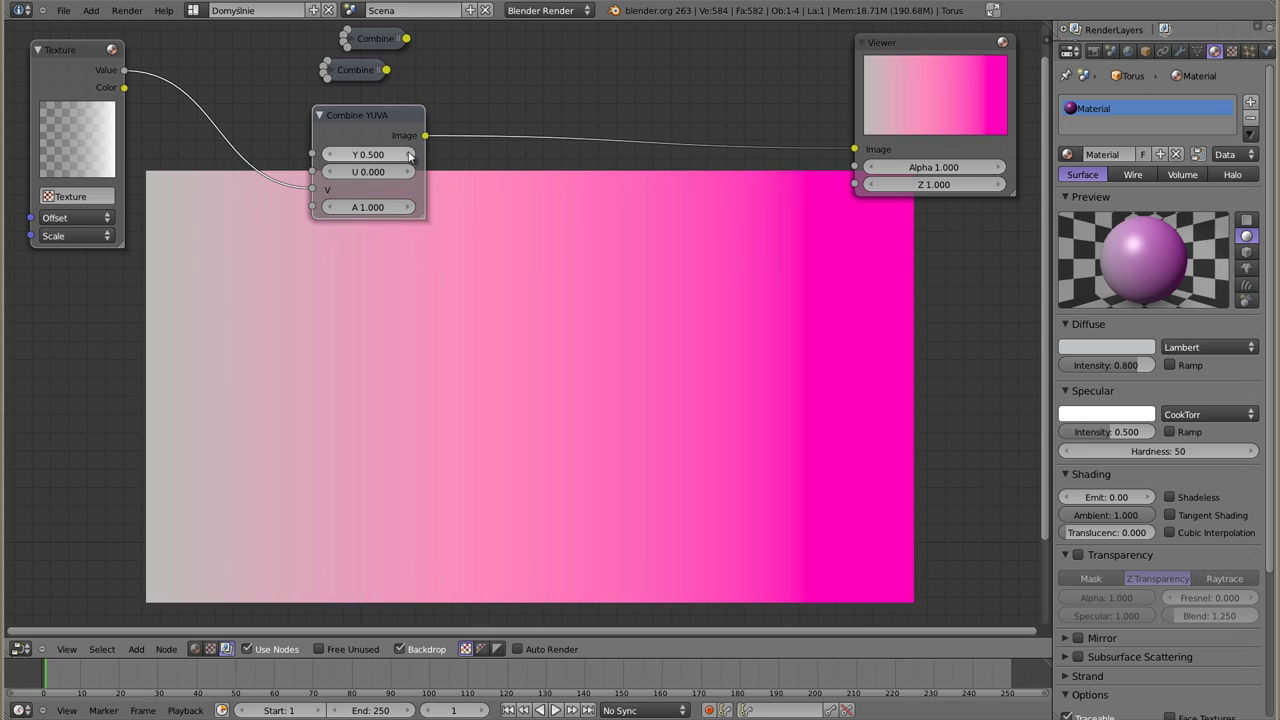
click(409, 155)
click(409, 155)
click(409, 155)
click(409, 155)
click(409, 155)
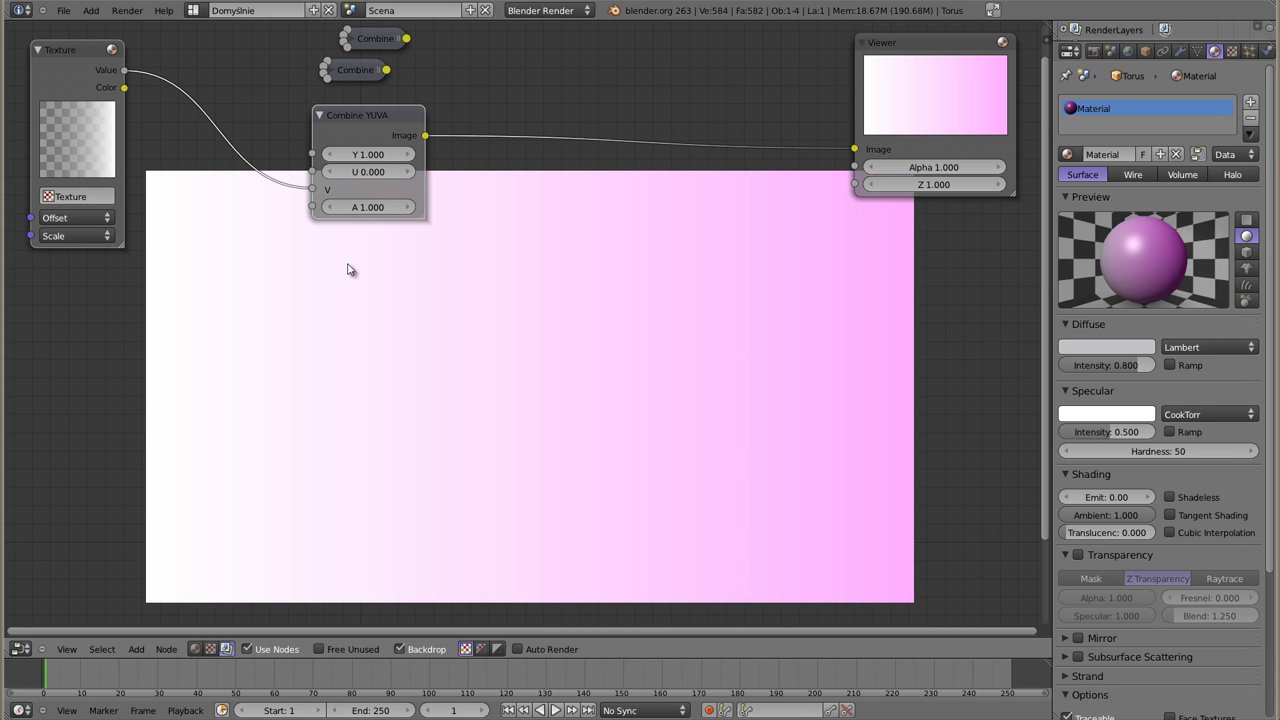
Step: Detach the Value link from V, line up the Combine YUVA node, and collapse it
drag(362, 116, 360, 113)
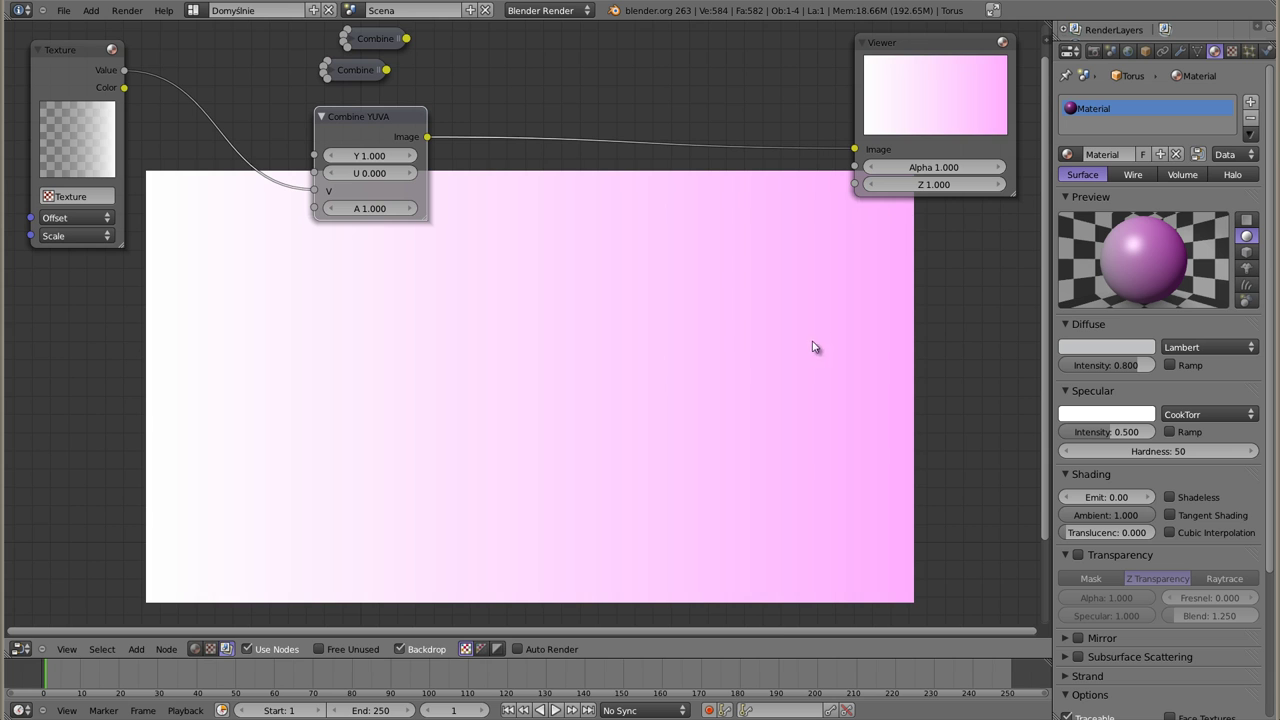
mouse_move(316, 190)
mouse_down()
mouse_move(301, 180)
mouse_move(400, 191)
mouse_move(334, 192)
mouse_up()
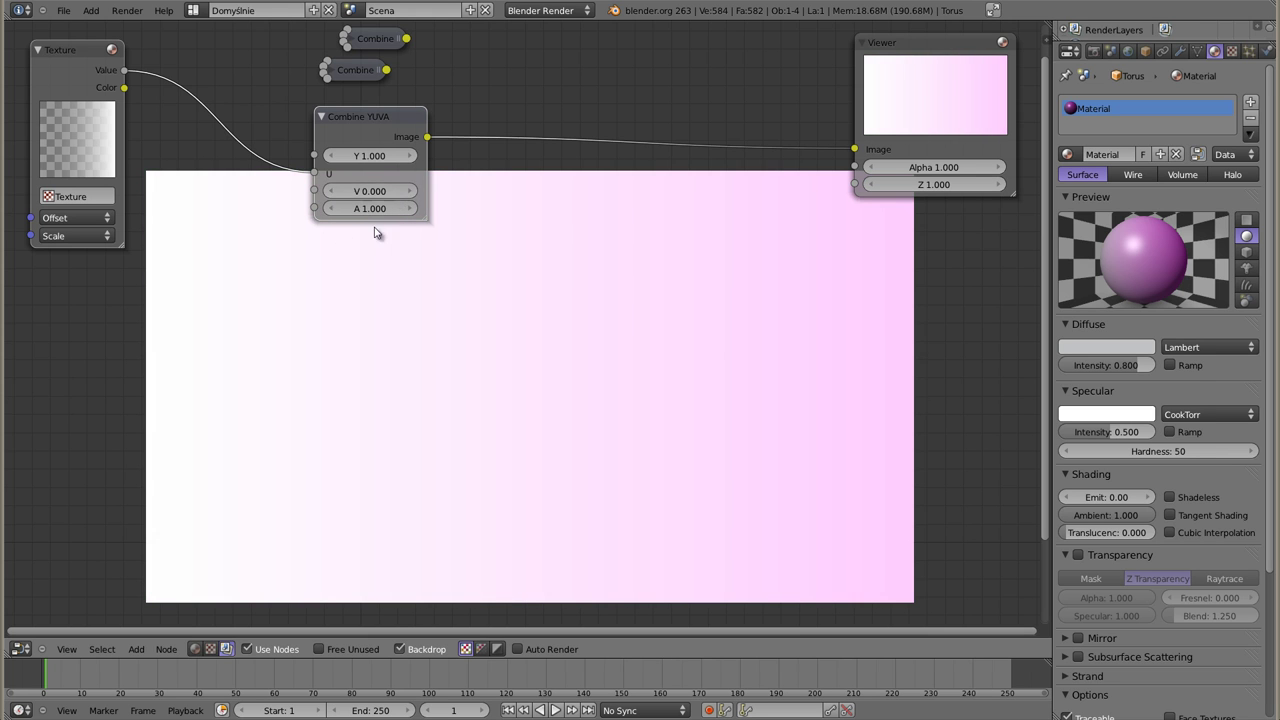
drag(362, 115, 356, 117)
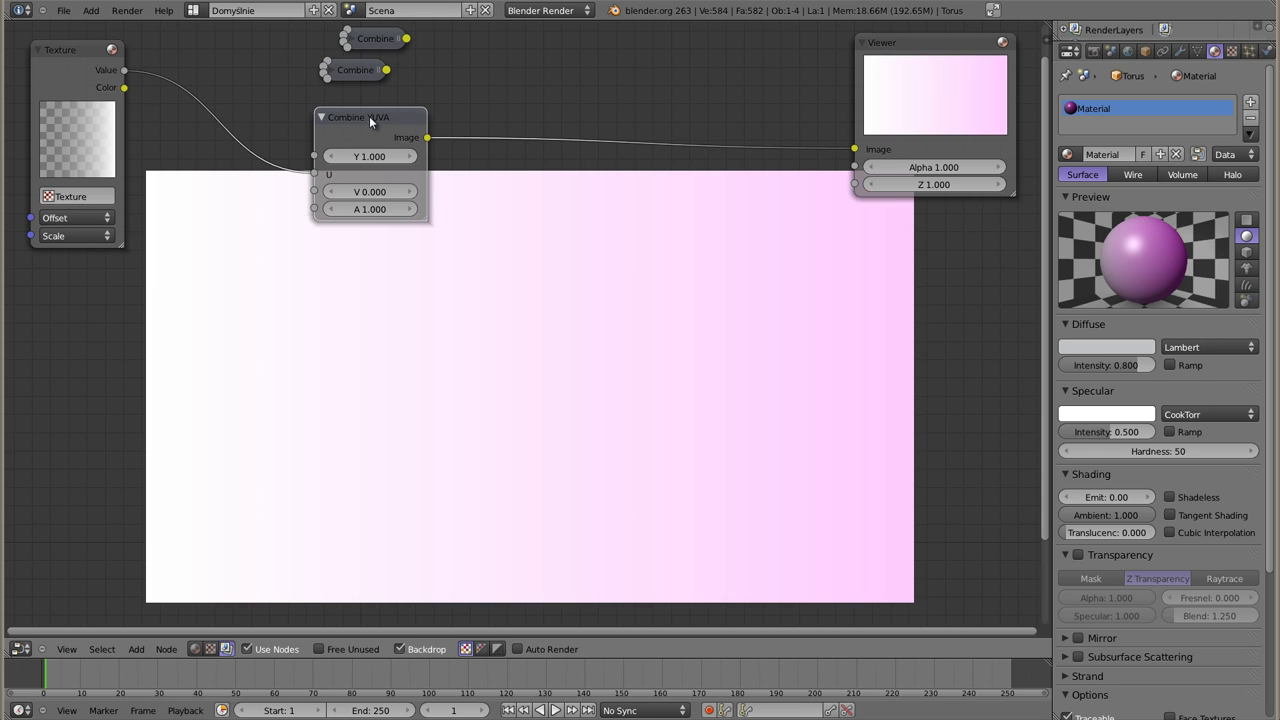
drag(369, 116, 367, 119)
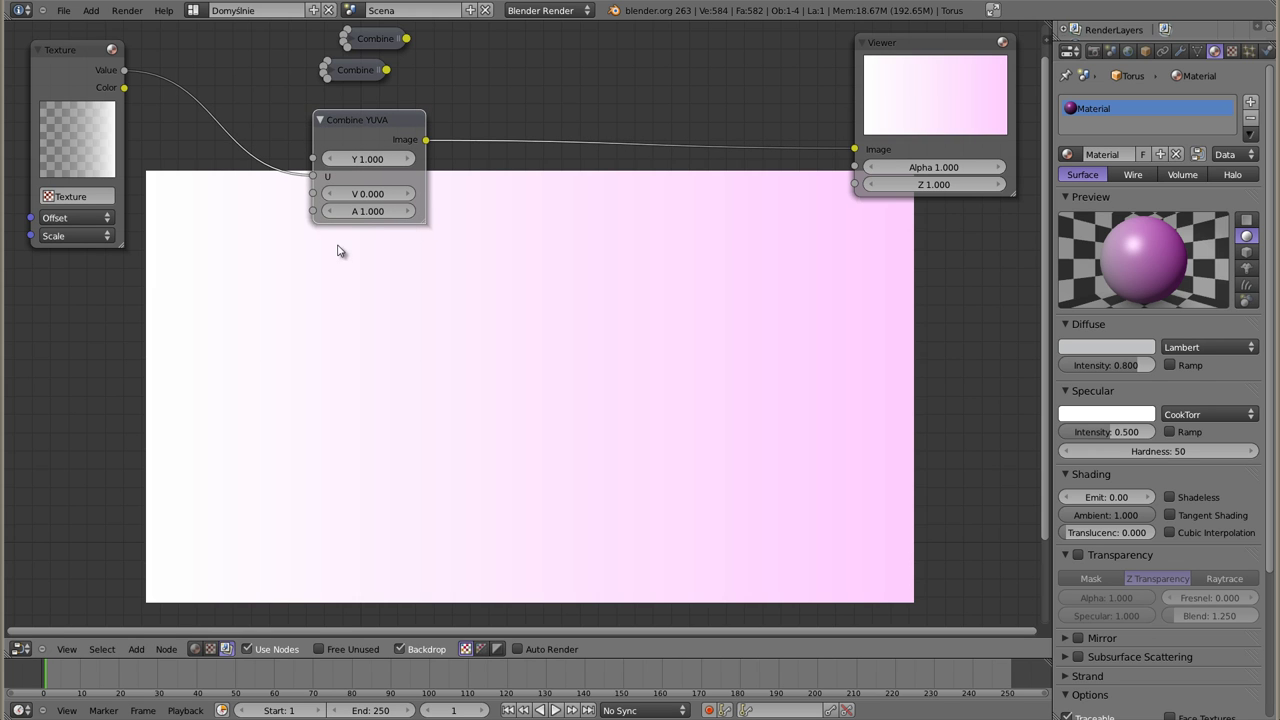
click(320, 120)
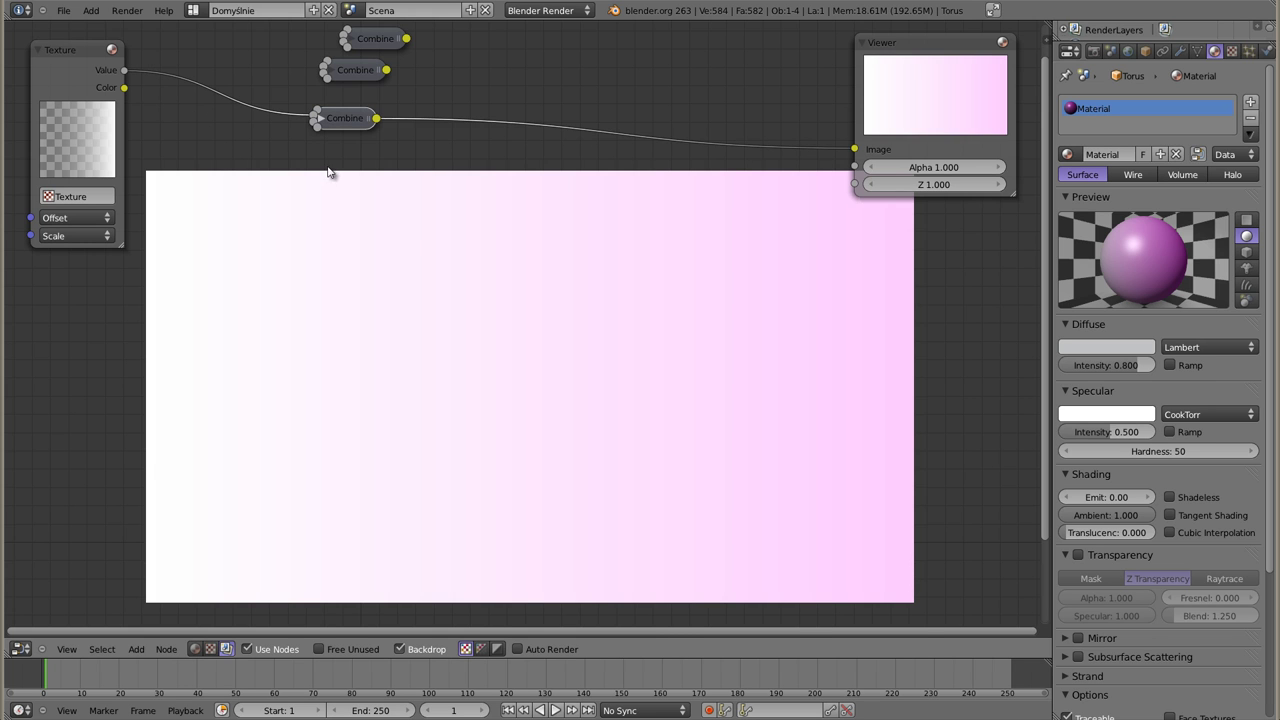
Step: Rearrange the collapsed Combine nodes, enlarge the backdrop, and move the Viewer to the upper right
drag(372, 40, 350, 41)
drag(347, 123, 353, 105)
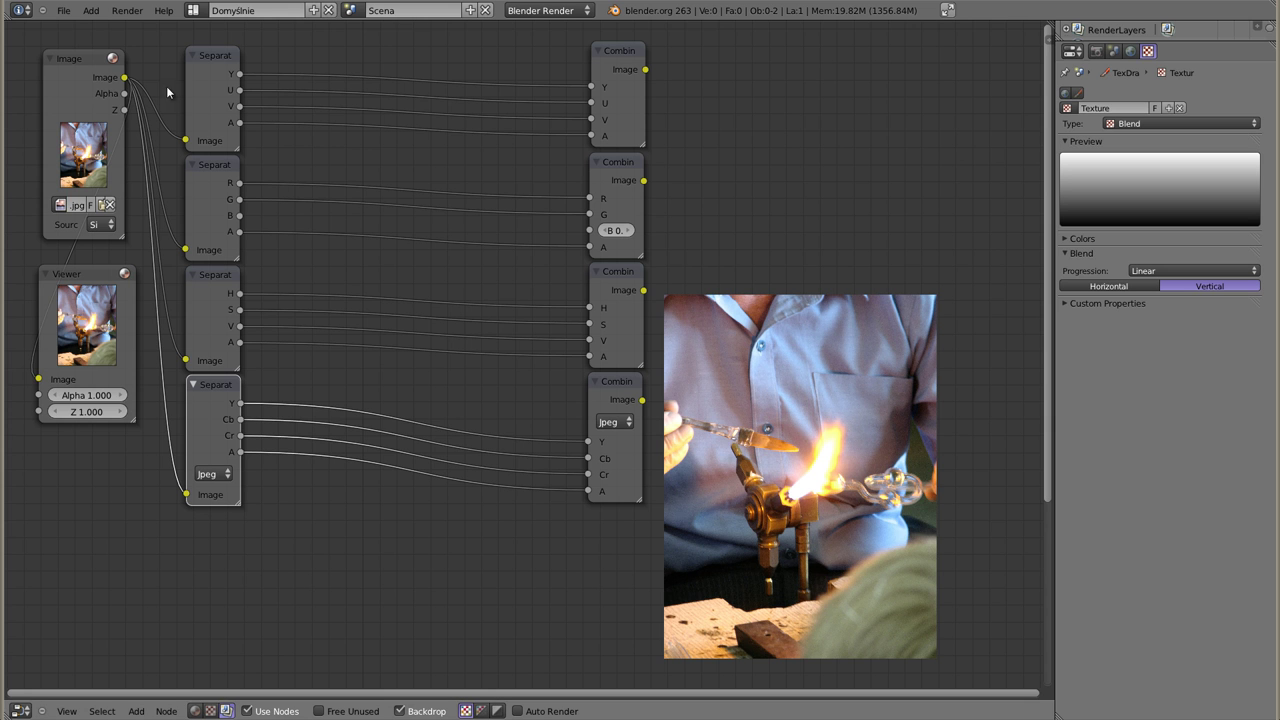
mouse_move(92, 283)
mouse_down()
mouse_move(838, 90)
mouse_move(85, 288)
mouse_up()
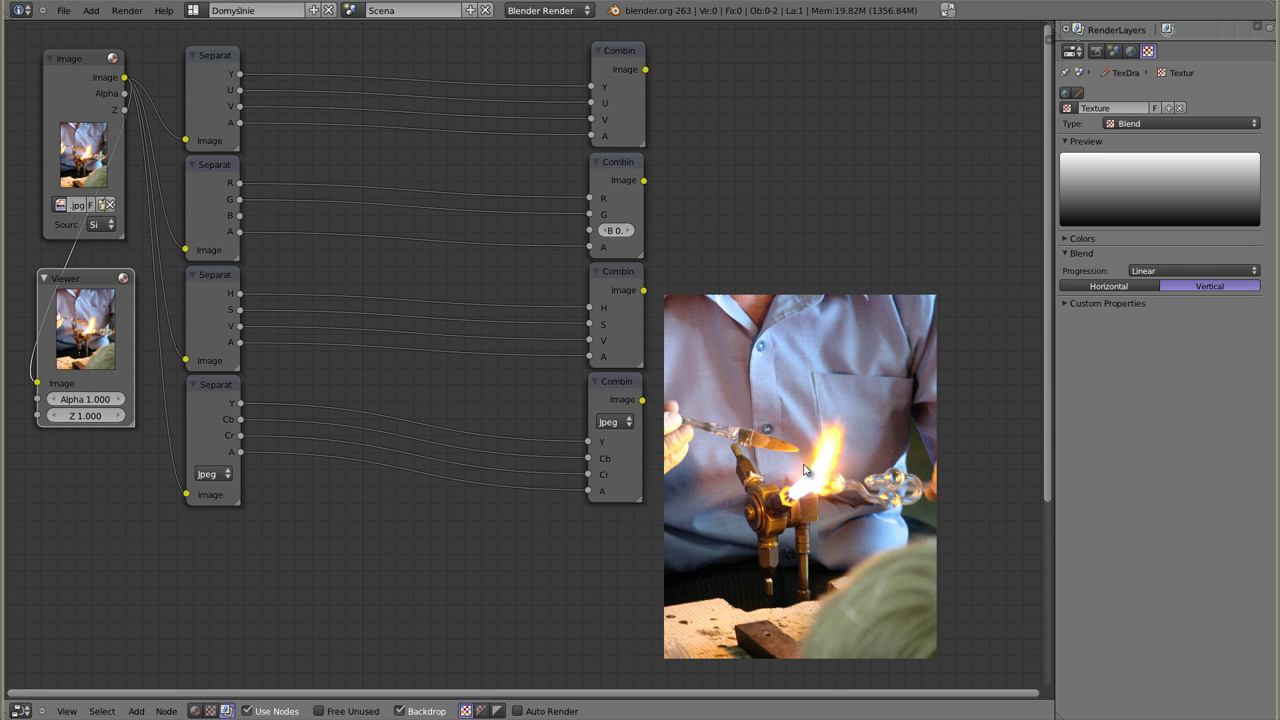
key(v)
key(v)
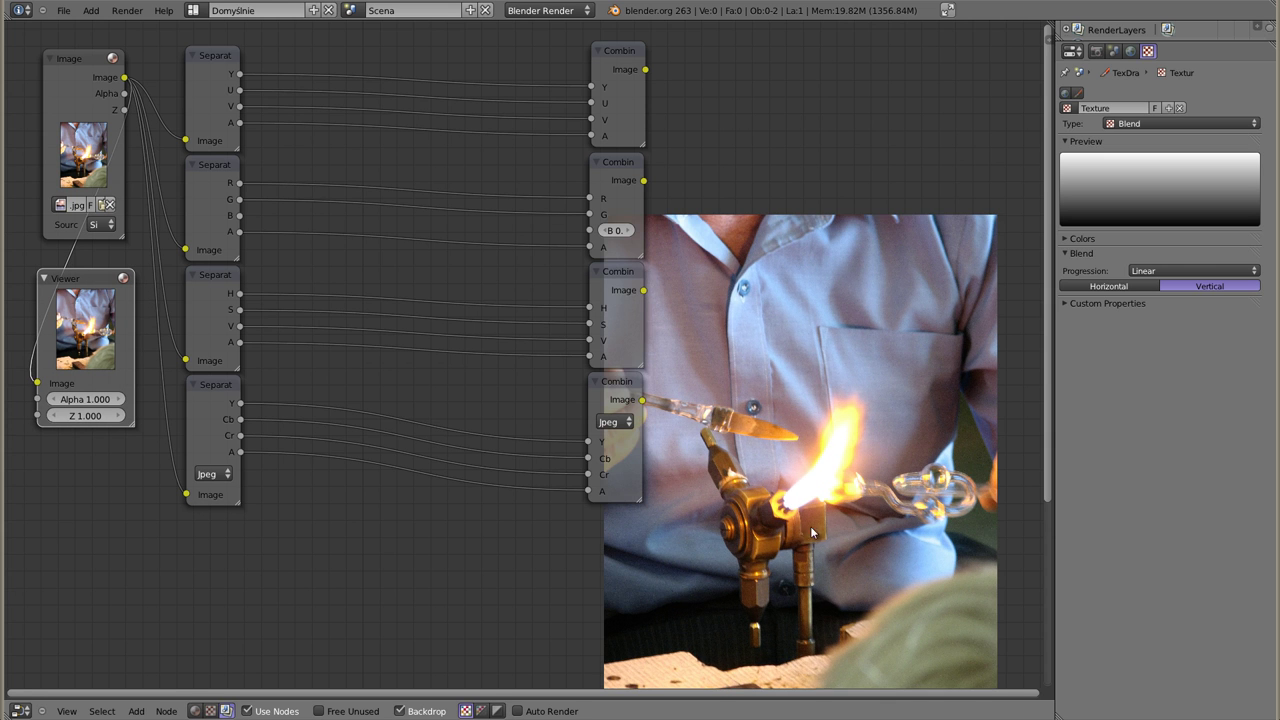
alt+middle_drag(810, 542, 897, 488)
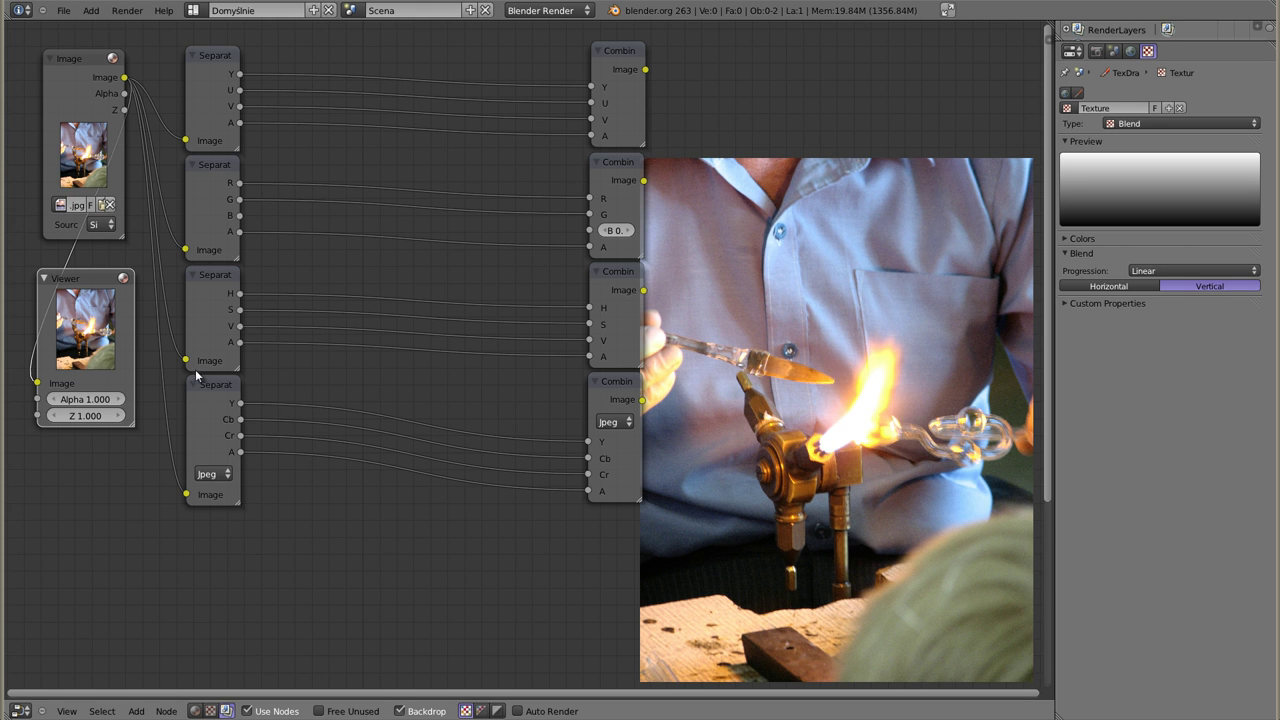
drag(70, 290, 965, 51)
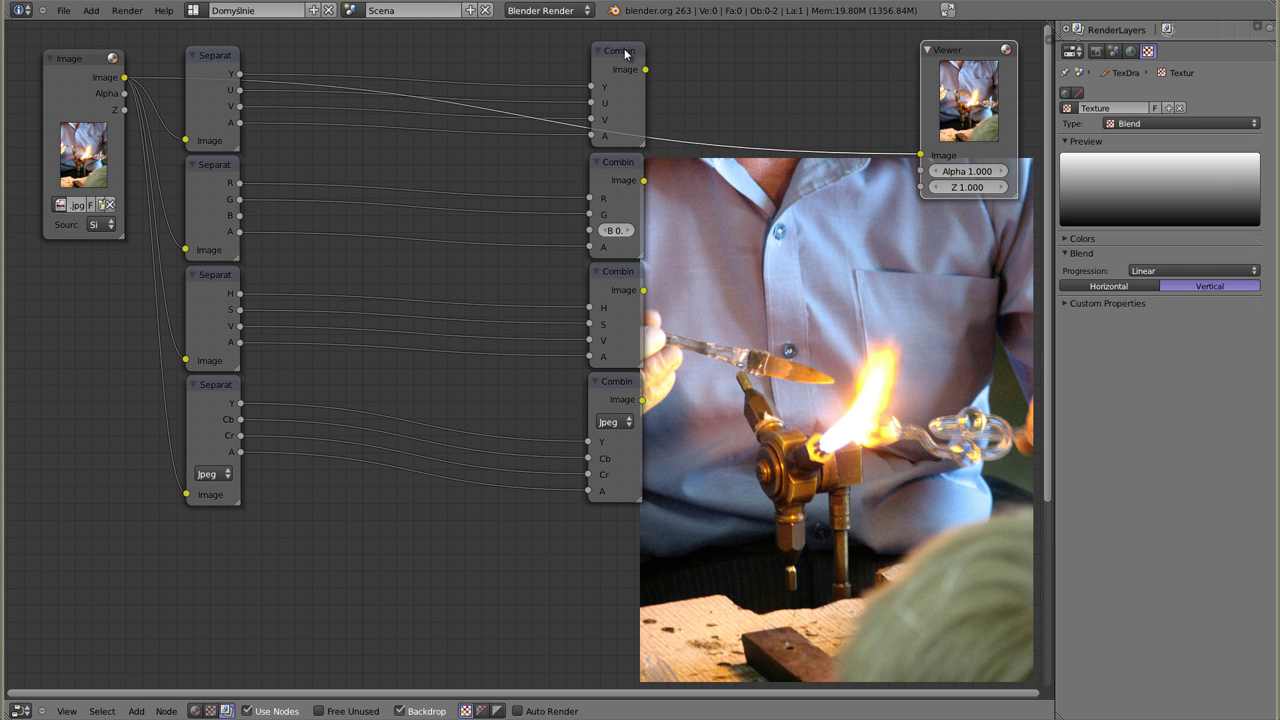
Step: View Combine RGBA in the Viewer and link Separate RGBA's B output into its B input
ctrl+shift+click(621, 249)
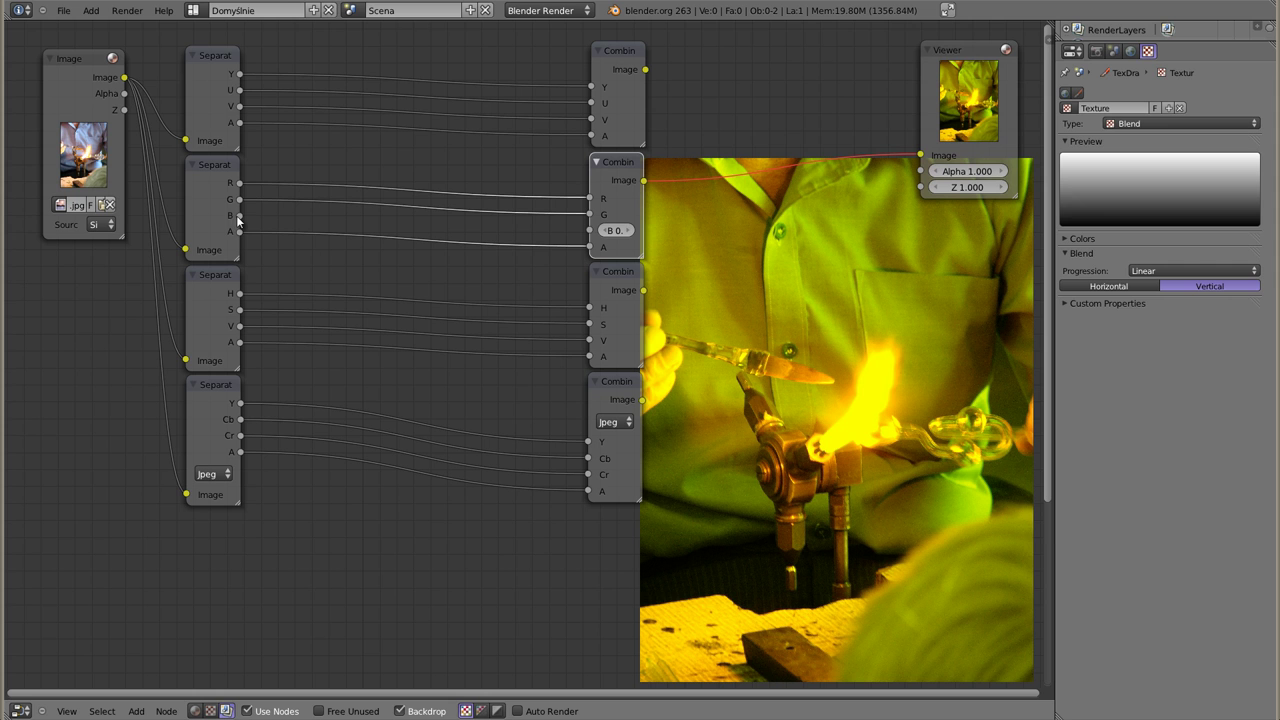
drag(236, 219, 263, 221)
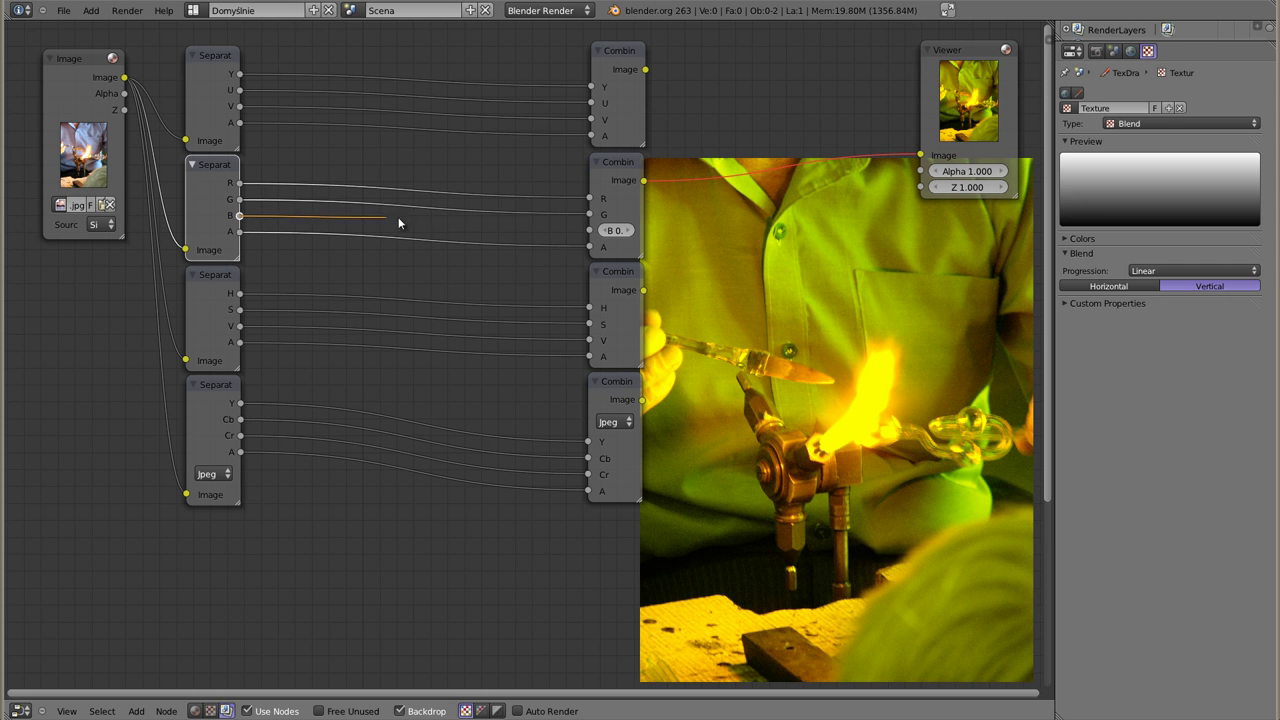
drag(398, 217, 589, 230)
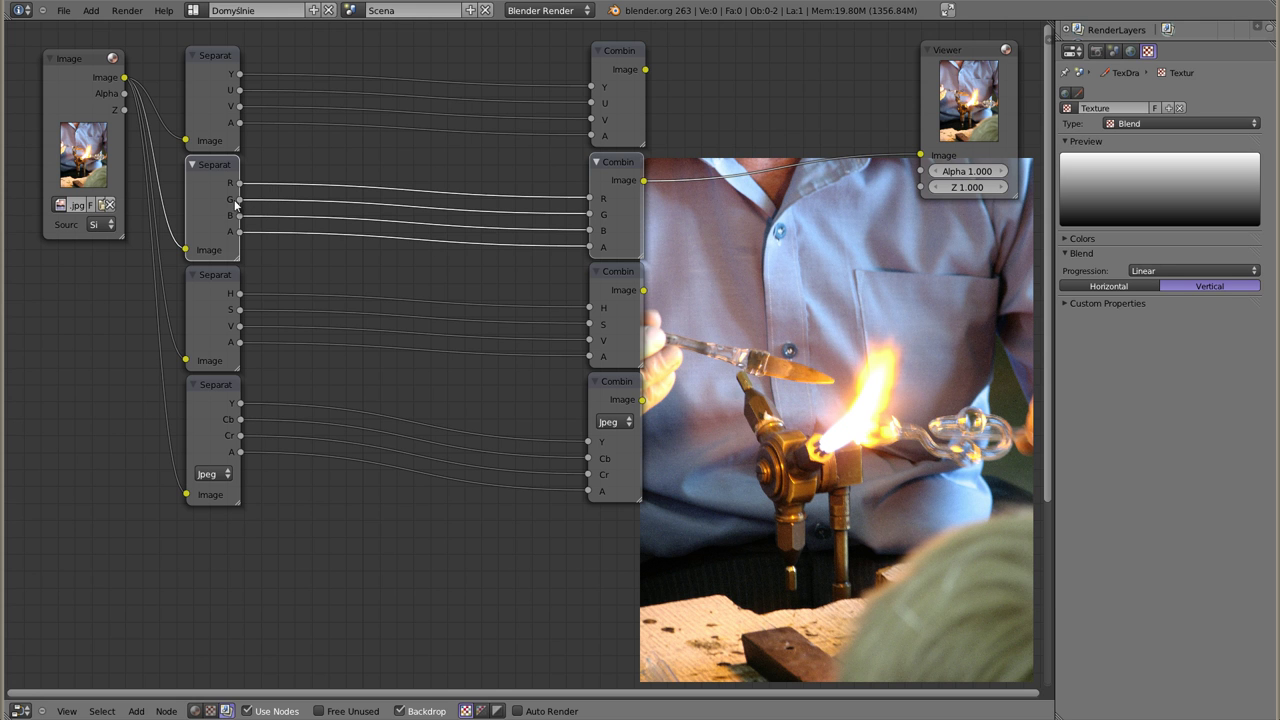
key(shift+a)
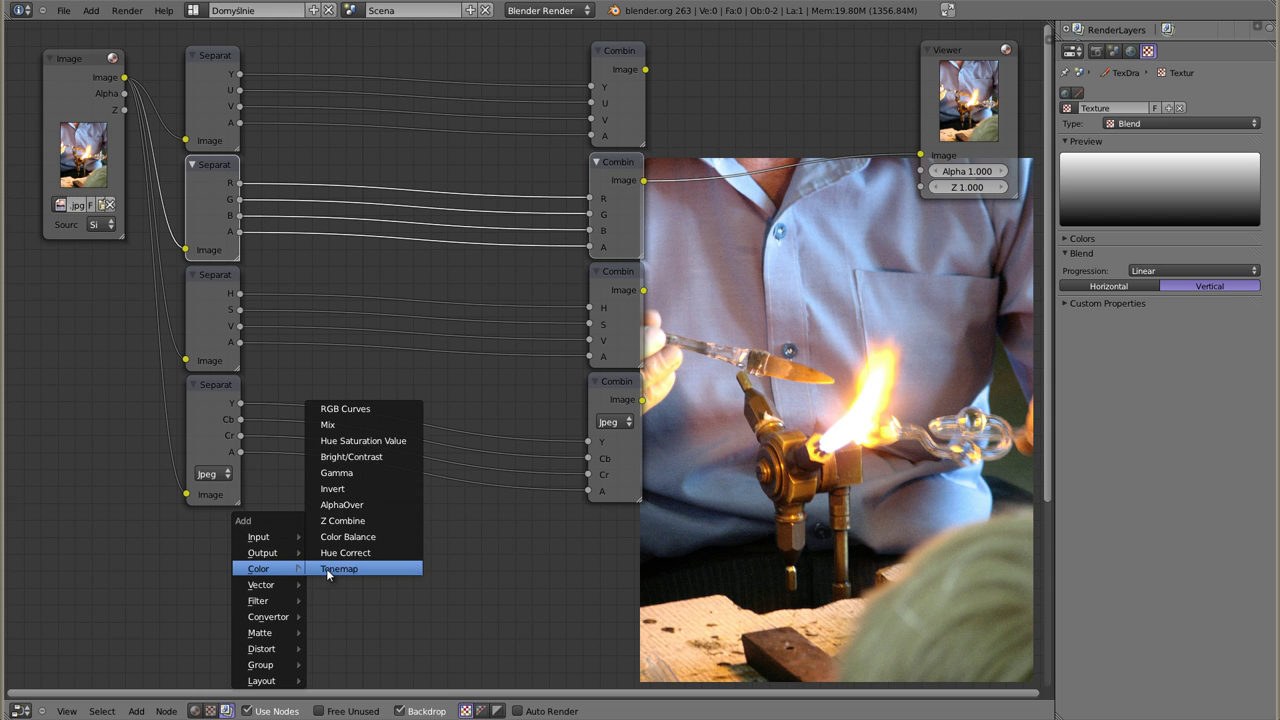
Step: Insert an RGB Curves node between Separate RGBA's G output and Combine RGBA's G input
click(364, 416)
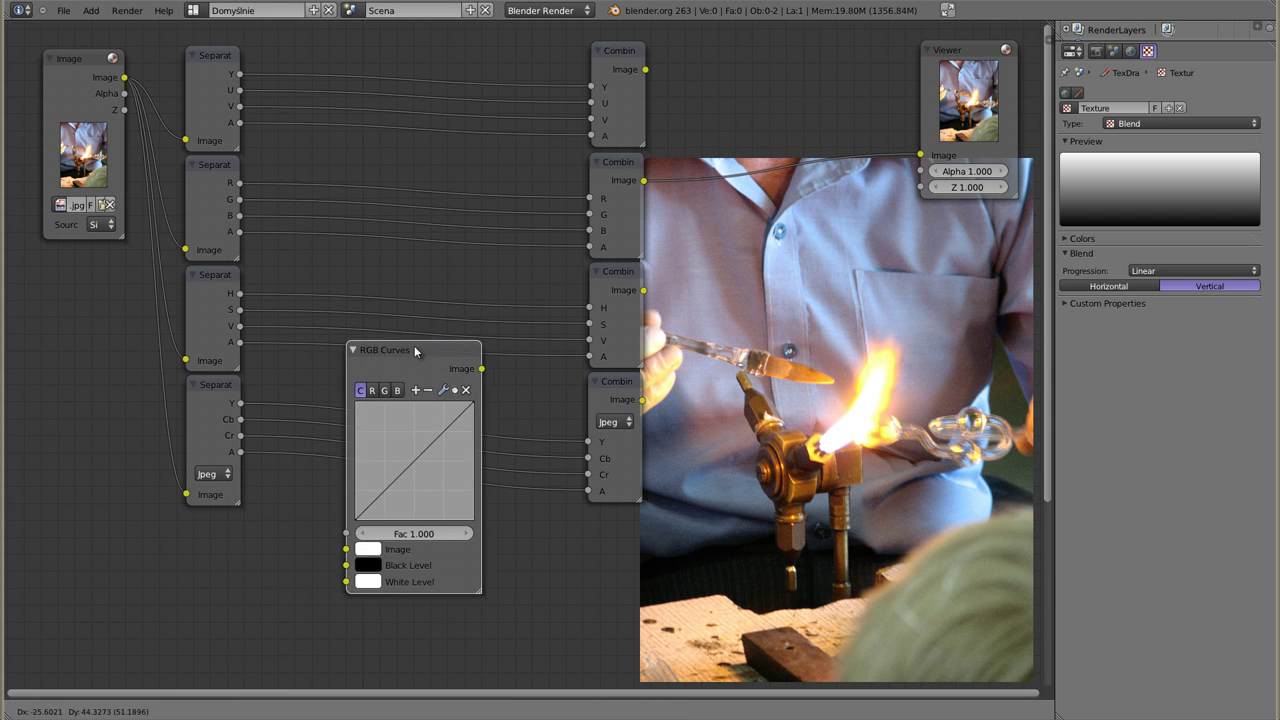
click(410, 357)
mouse_move(240, 200)
mouse_down()
mouse_move(342, 594)
mouse_move(343, 561)
mouse_up()
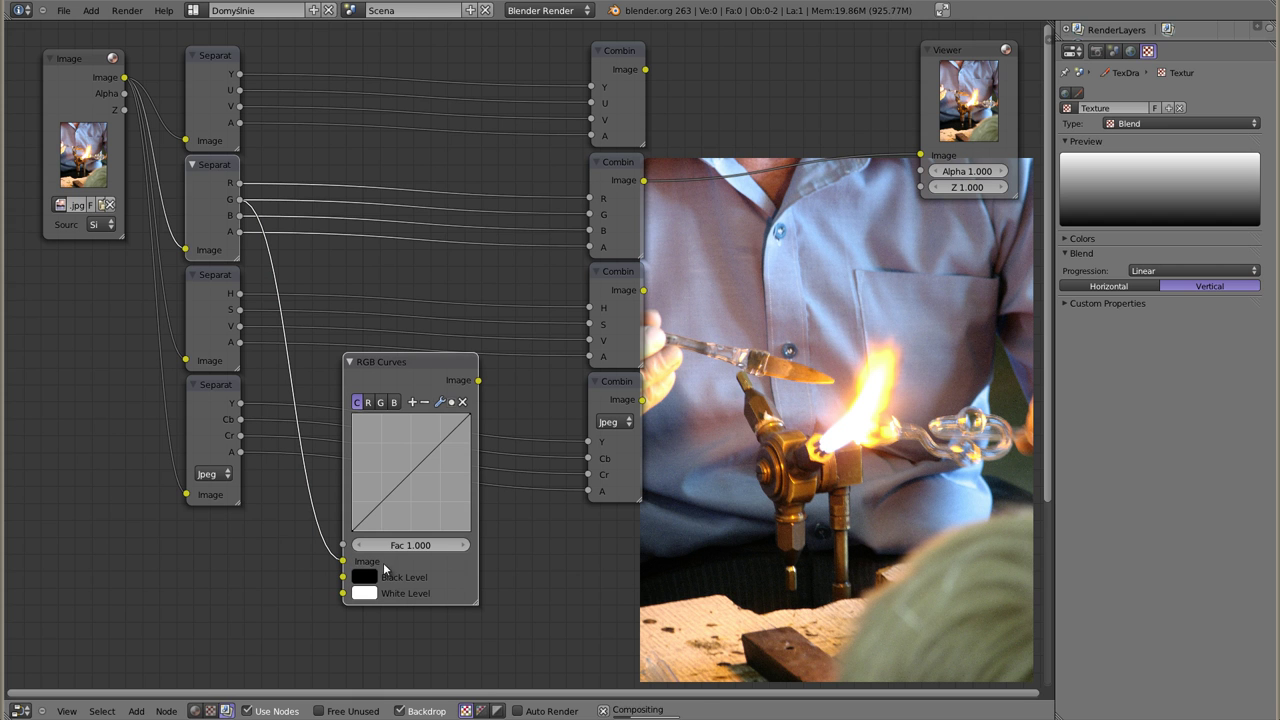
drag(479, 380, 589, 215)
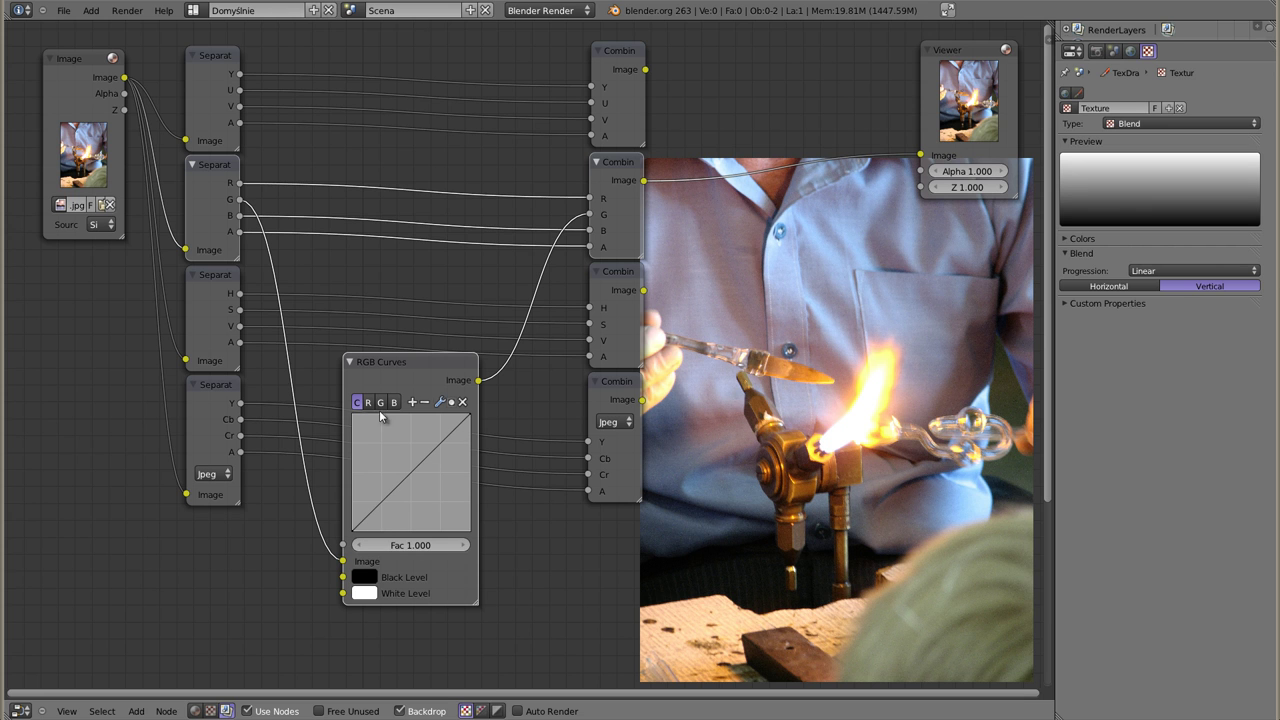
Step: Pull the G curve down, preview the curves output alone, then straighten the curve again
drag(415, 481, 416, 484)
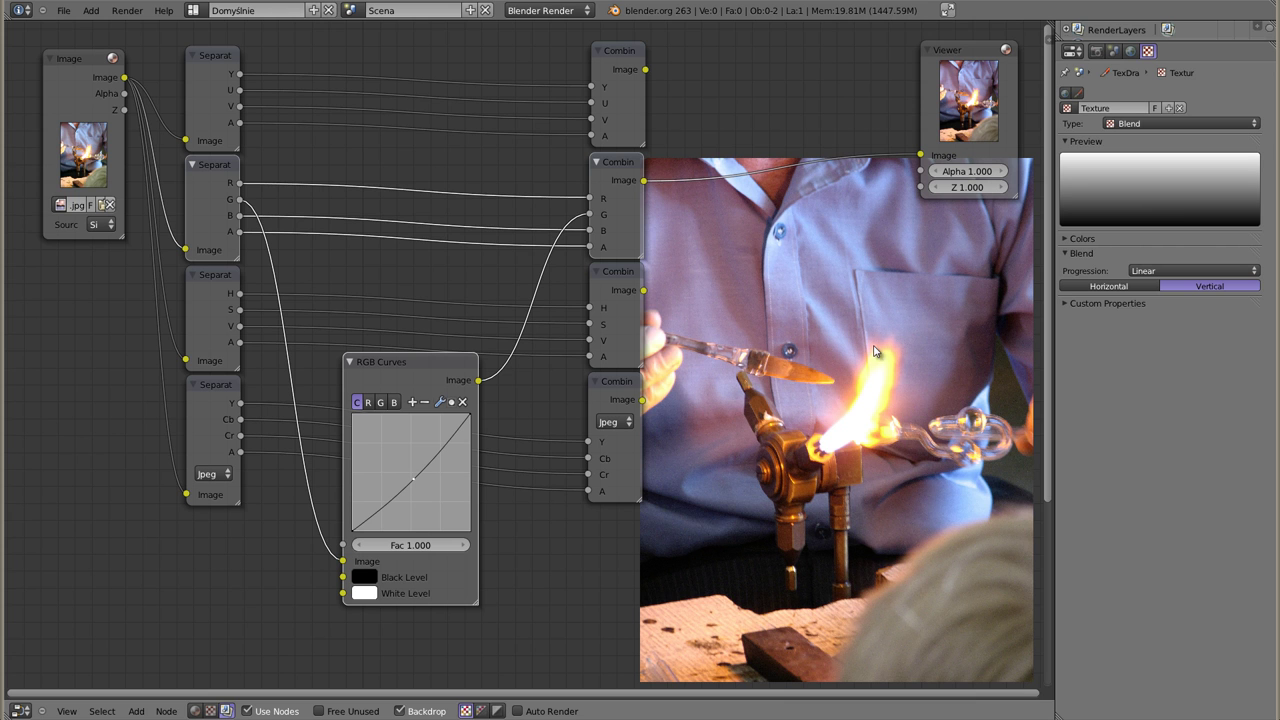
drag(414, 479, 443, 509)
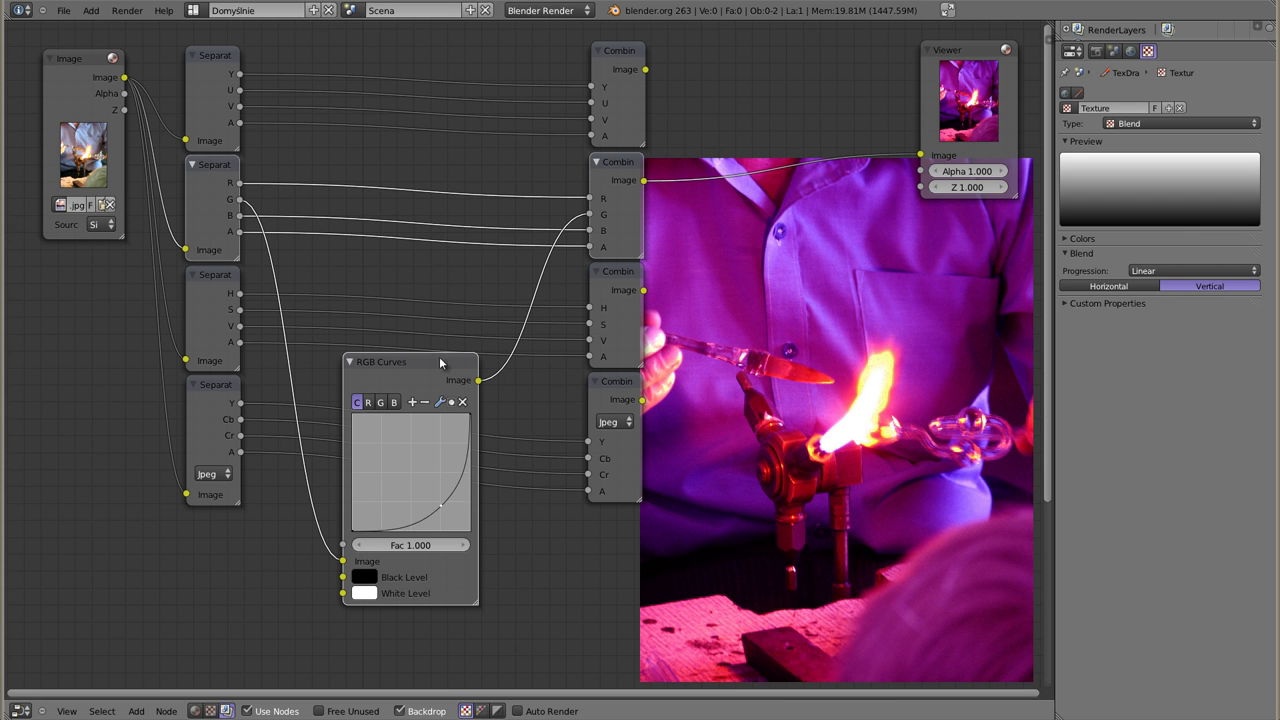
ctrl+shift+click(405, 362)
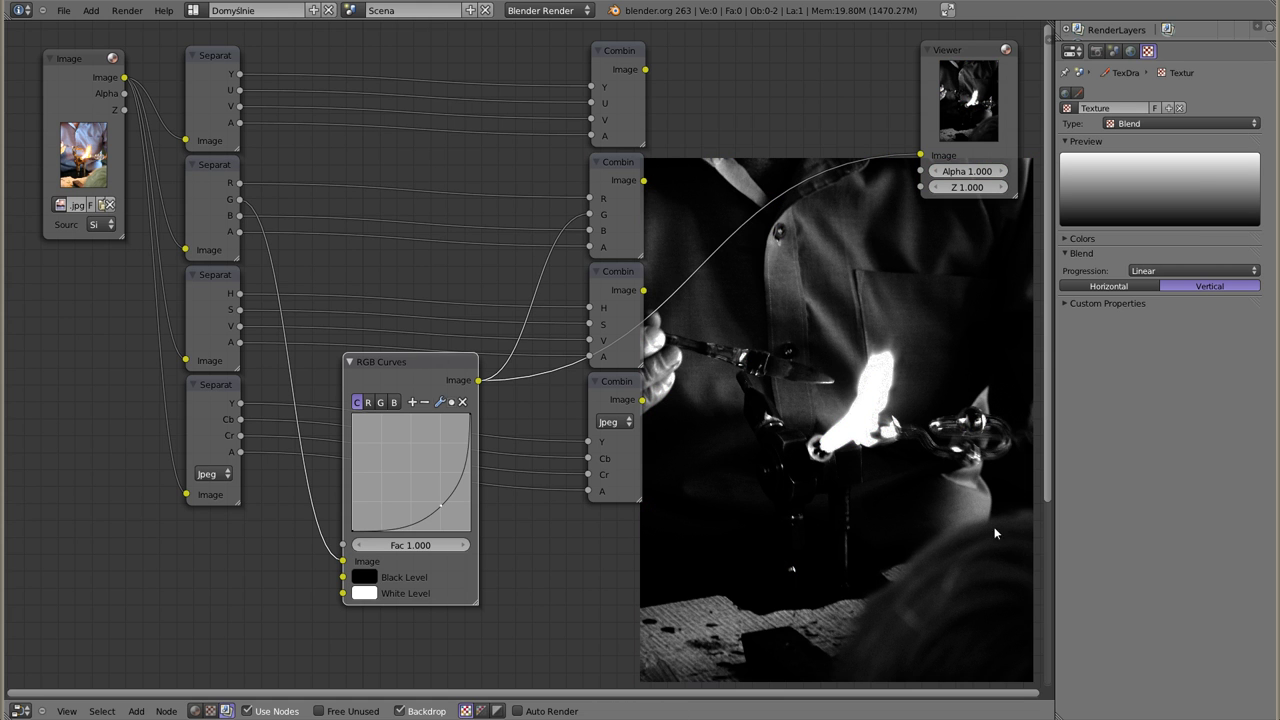
drag(435, 498, 410, 478)
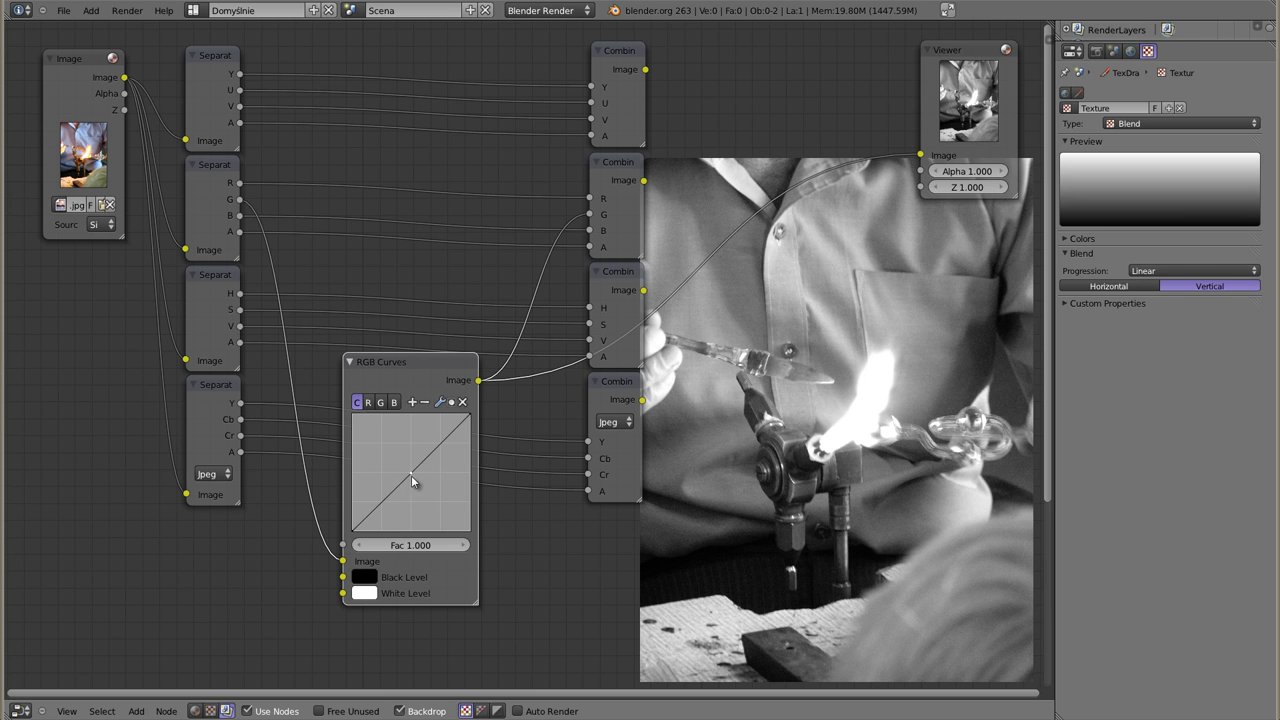
click(453, 424)
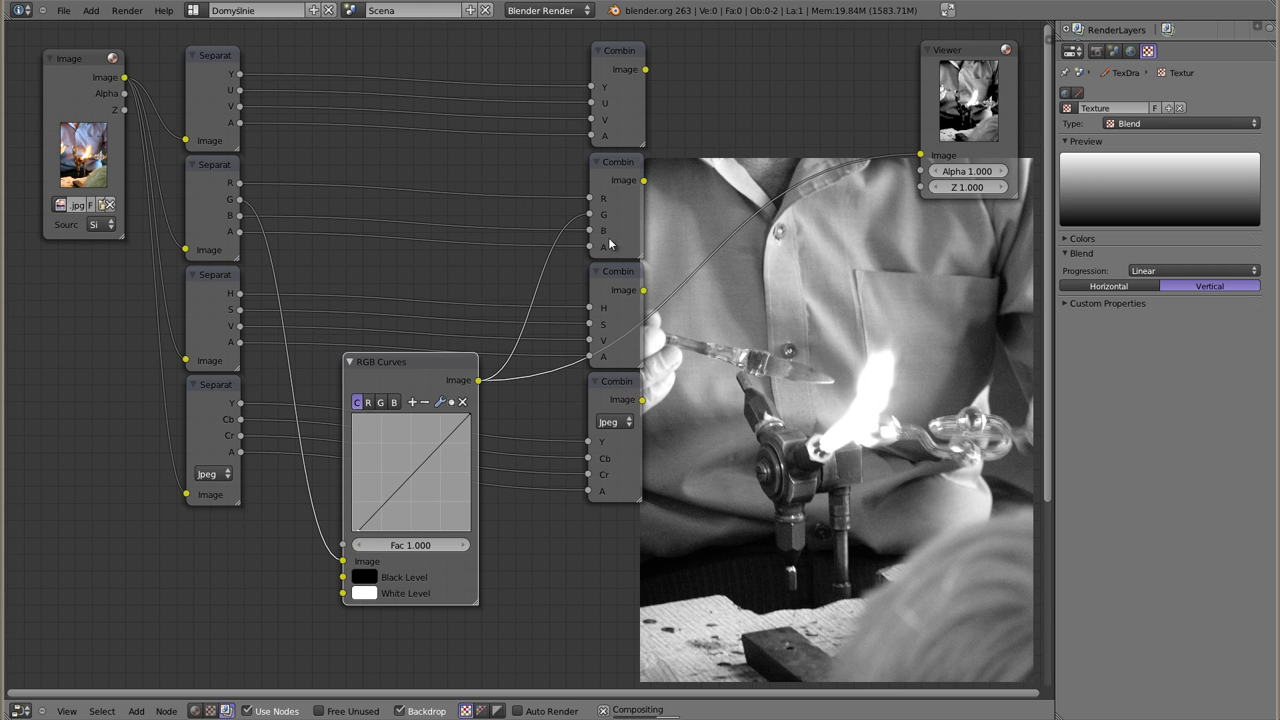
Step: Preview the recombined photo, darken the G black point slightly, and collapse the node onto the G link
ctrl+shift+click(622, 181)
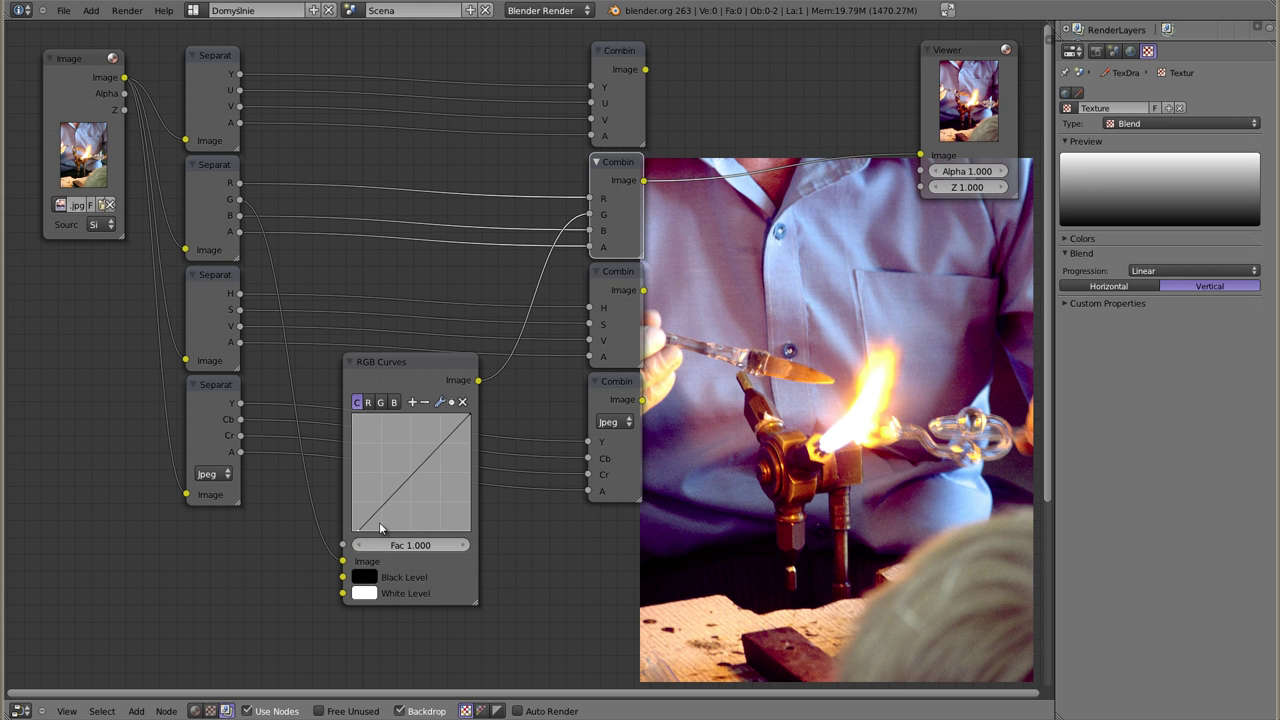
click(359, 529)
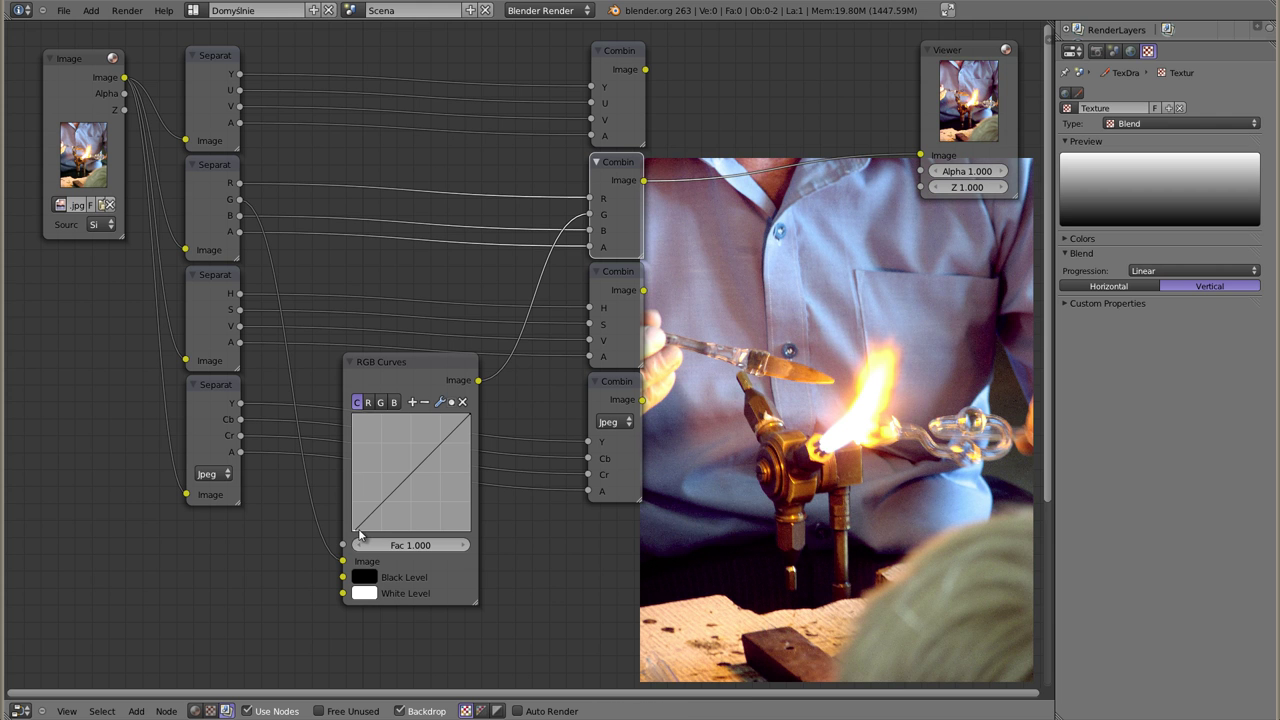
drag(355, 530, 390, 528)
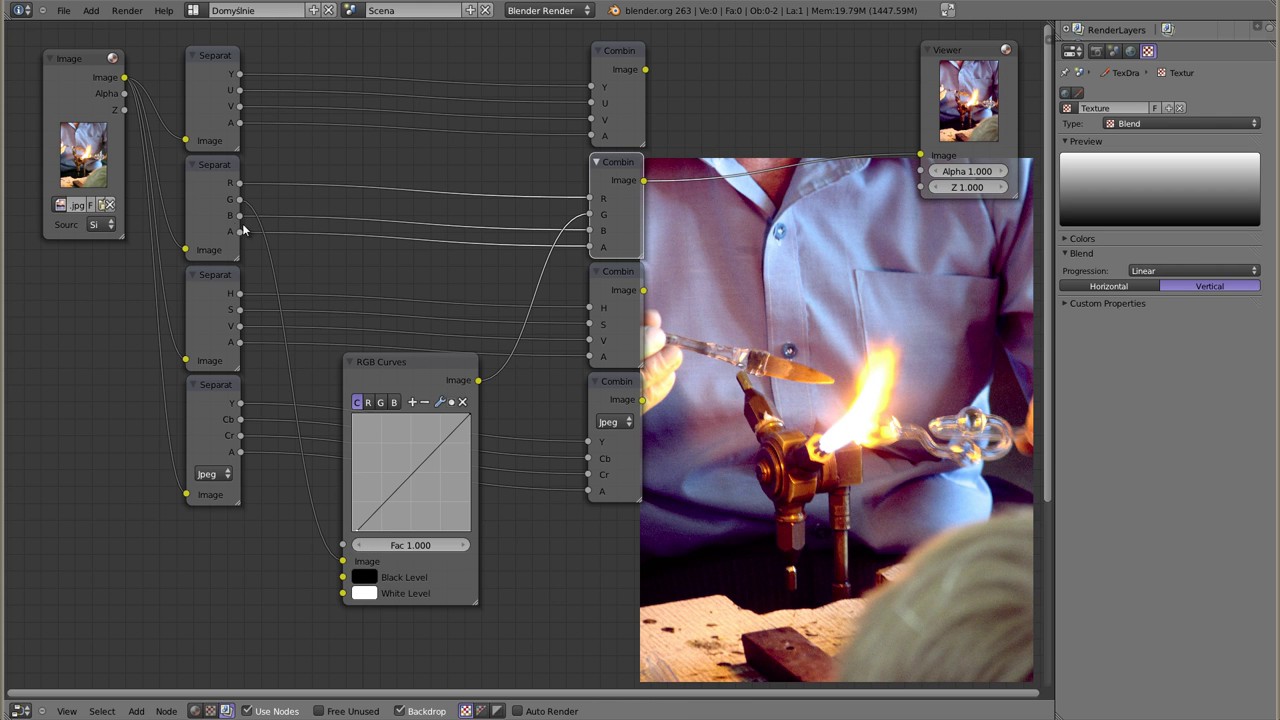
key(h)
drag(375, 361, 413, 205)
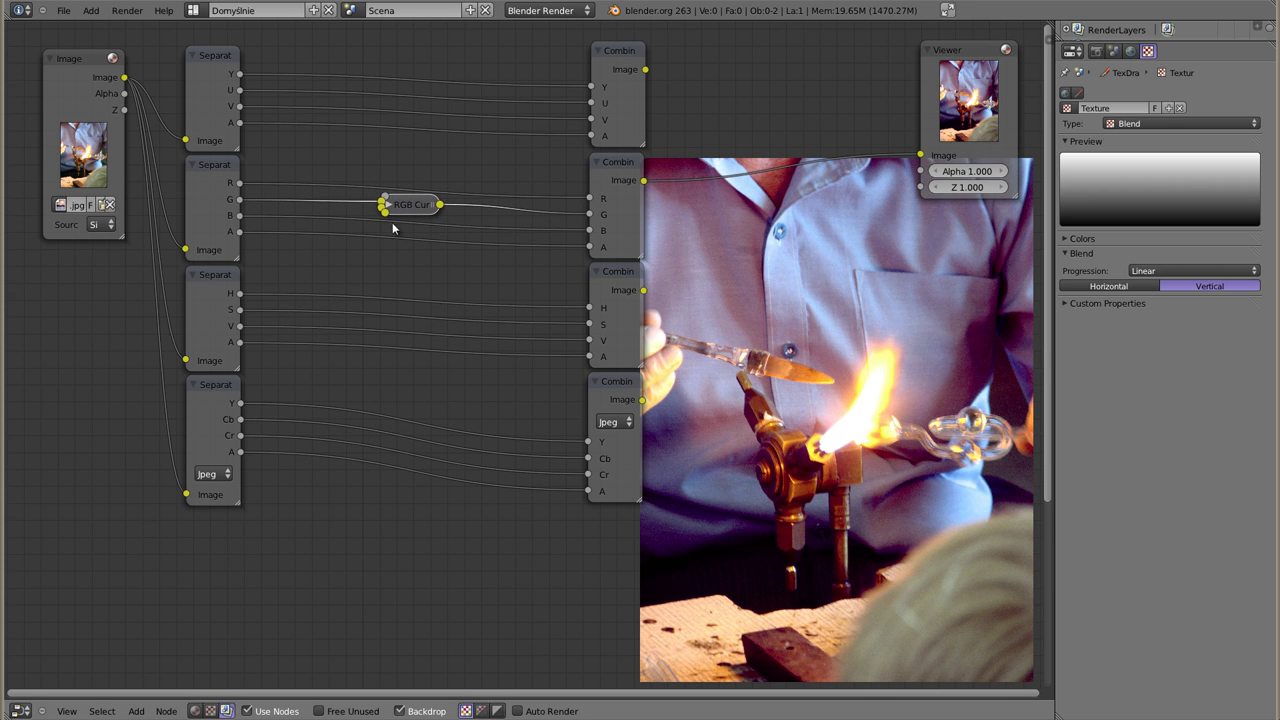
Step: Duplicate the RGB Curves node and route the Separate B channel through it into Combine B
key(shift+d)
click(383, 292)
key(h)
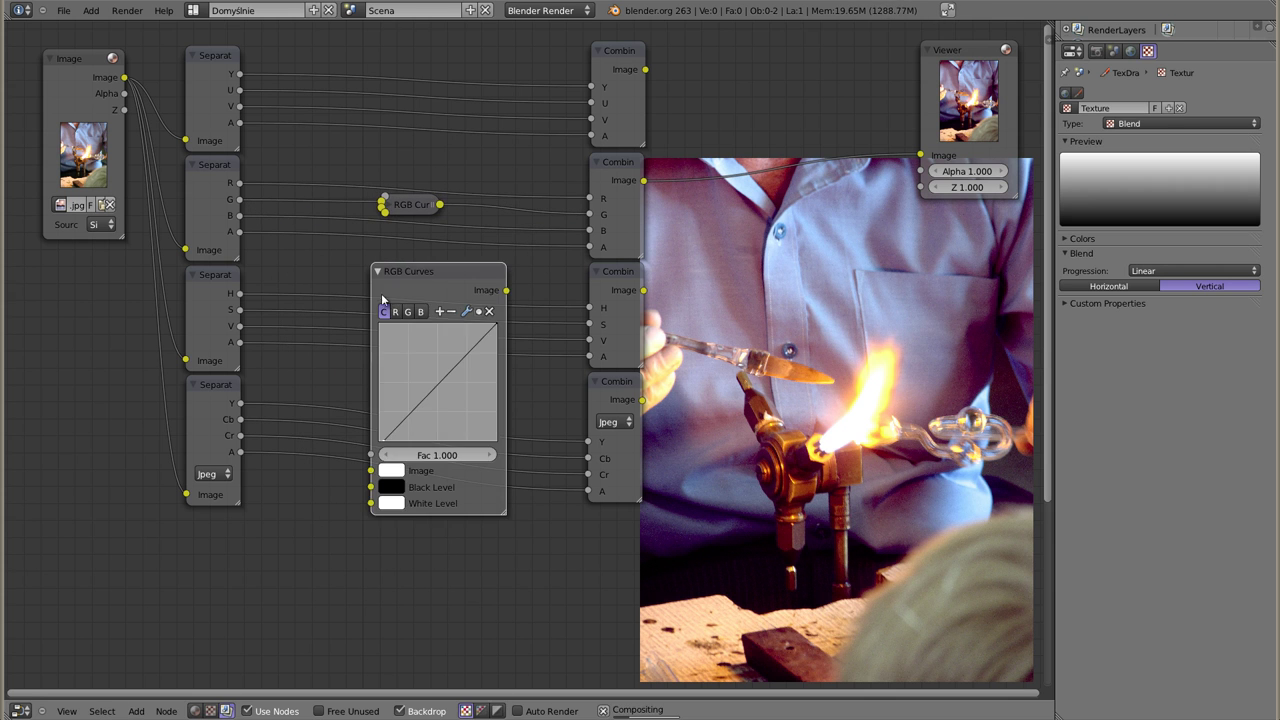
mouse_move(240, 215)
mouse_down()
mouse_move(354, 495)
mouse_move(371, 471)
mouse_up()
drag(506, 291, 590, 230)
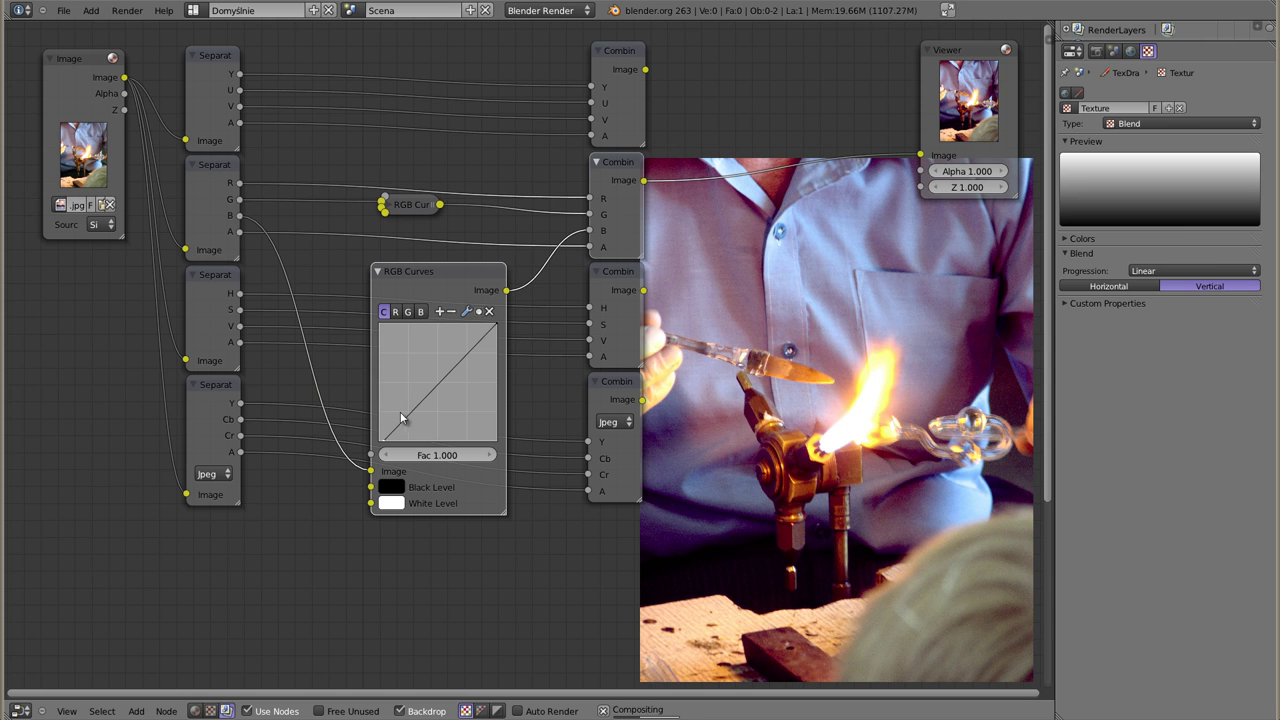
Step: Raise the B curve's black point to lift shadows bluish, then collapse the node onto the B link
click(409, 420)
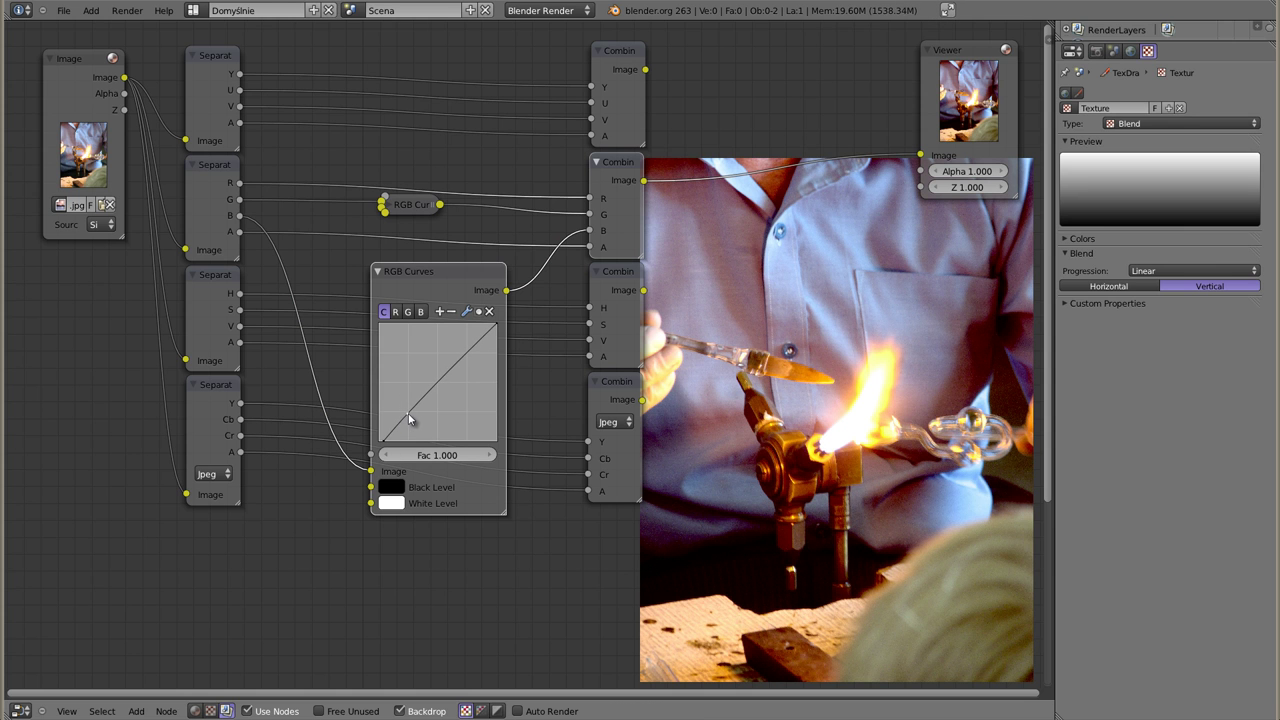
drag(383, 443, 404, 437)
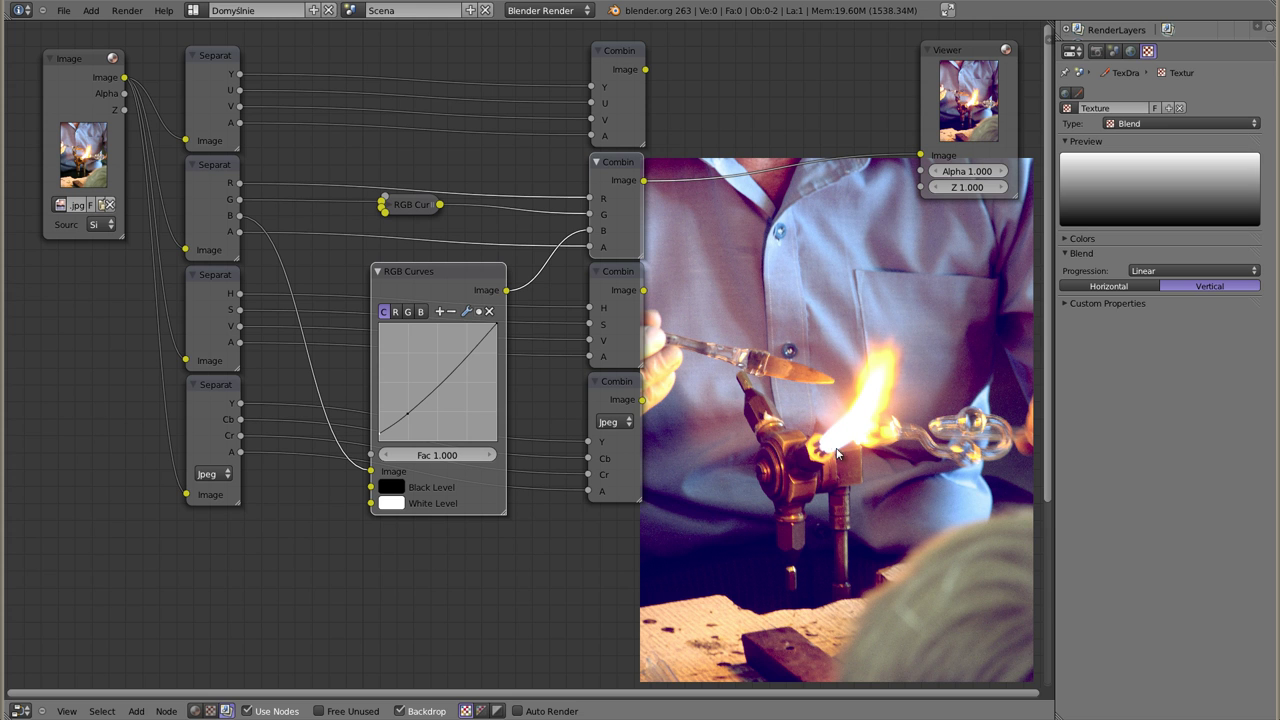
drag(381, 436, 381, 426)
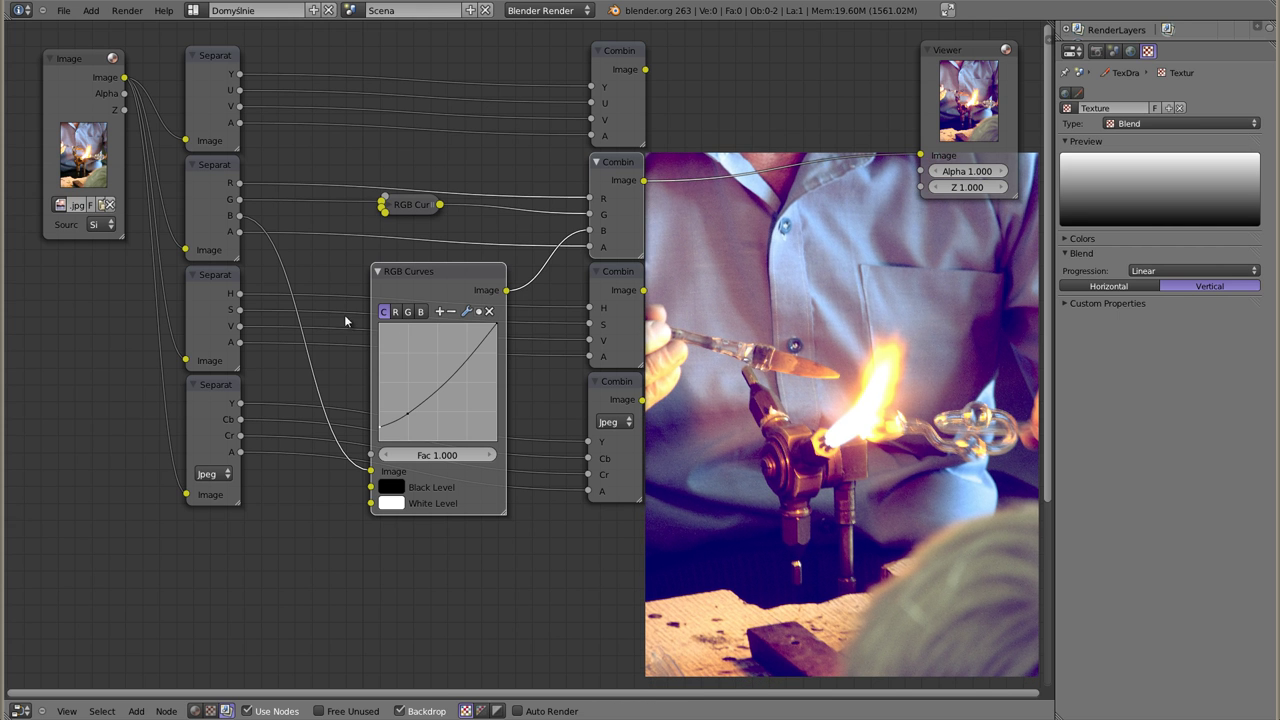
key(h)
drag(400, 277, 487, 224)
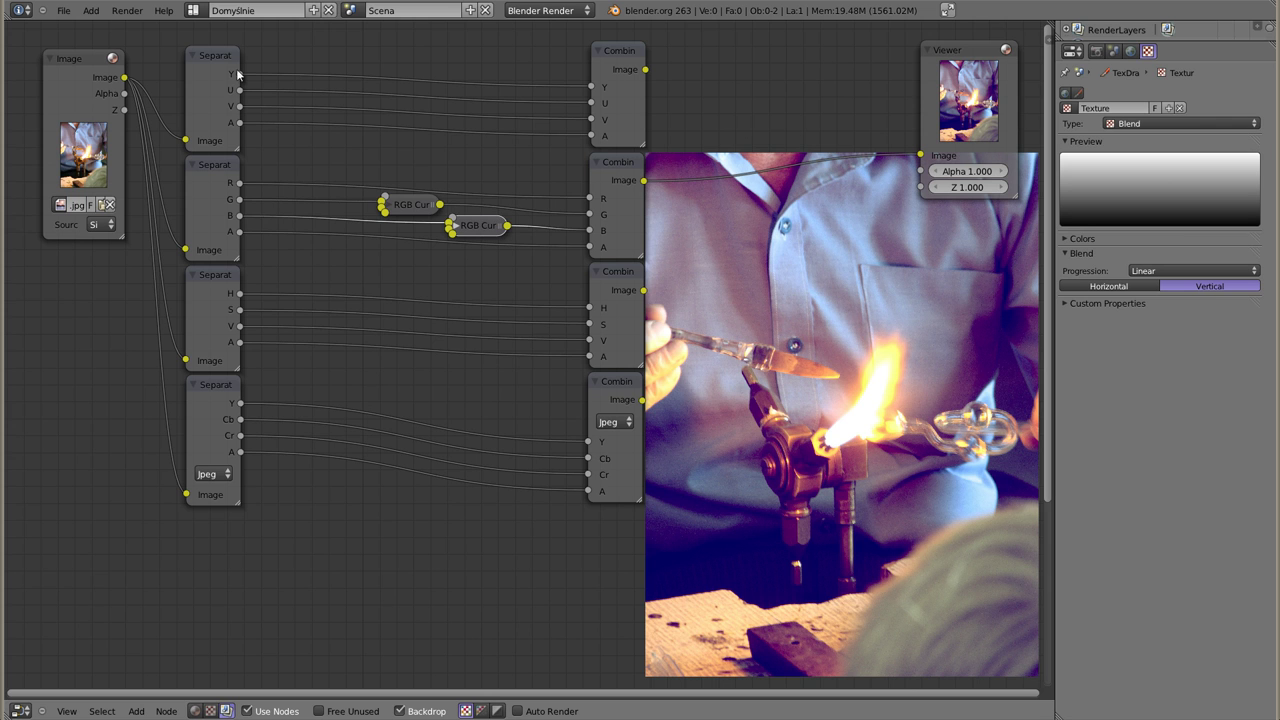
Step: Preview the recombined YUV image and then the YUV split's Y channel in the backdrop
click(206, 97)
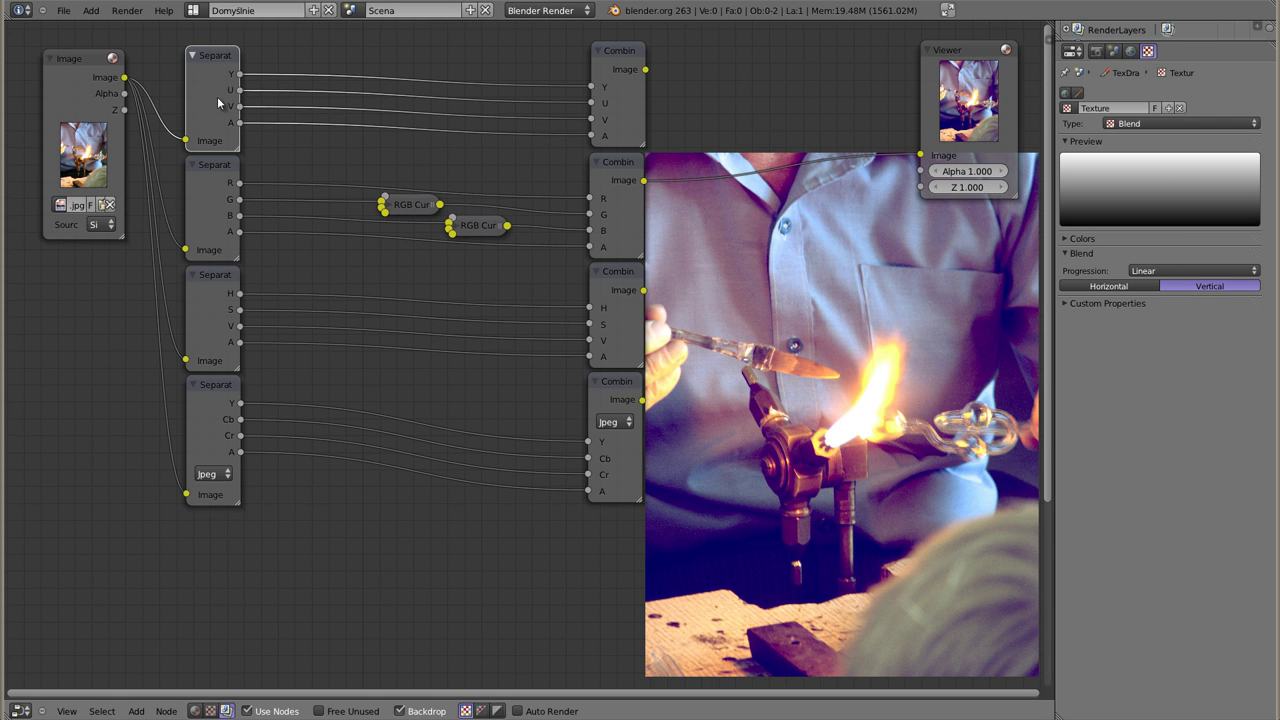
ctrl+shift+click(628, 58)
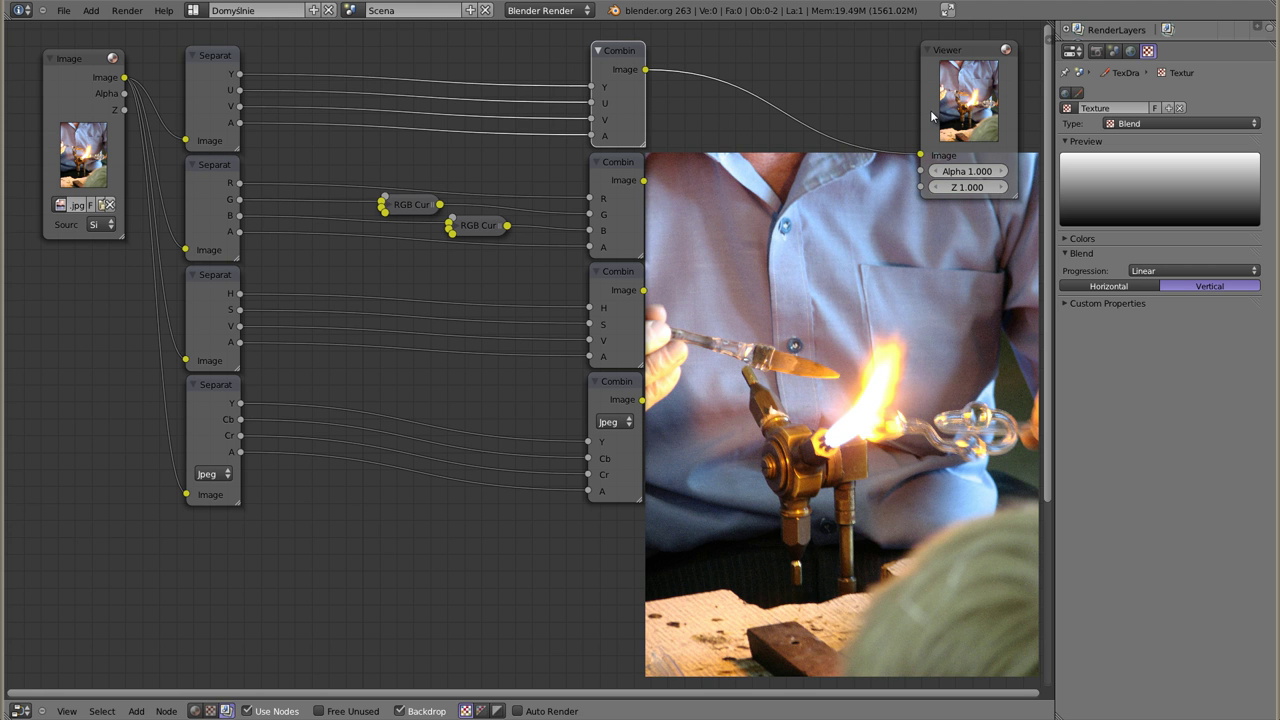
ctrl+shift+click(222, 64)
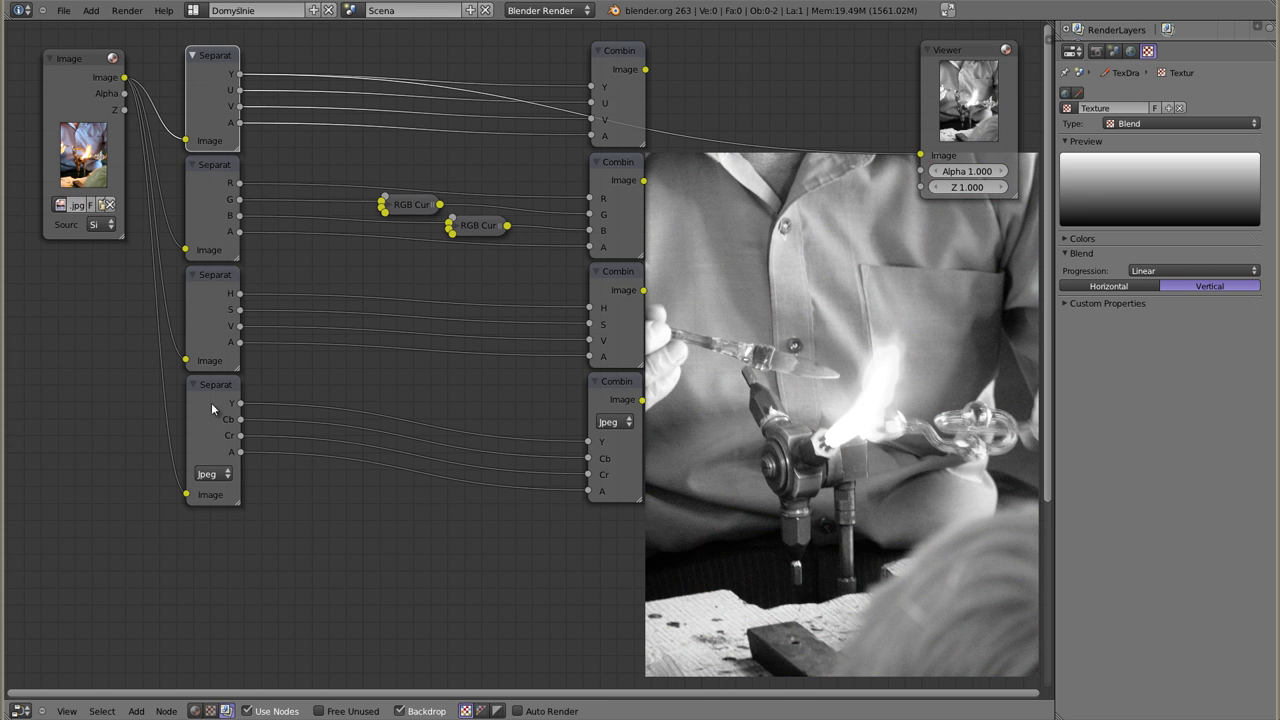
Step: Show the YCbCr split's greyscale Y channel, and enlarge and reposition the Combine YCbCrA node
drag(240, 403, 911, 157)
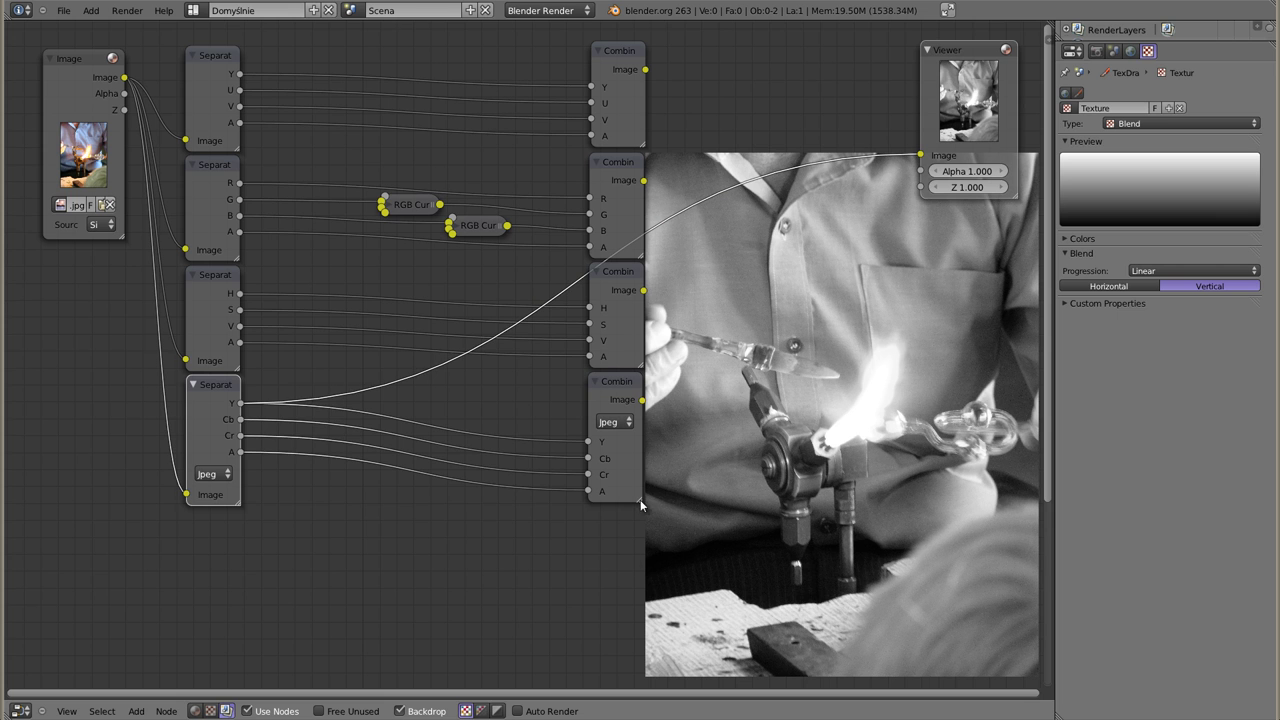
drag(641, 505, 702, 513)
drag(620, 388, 542, 397)
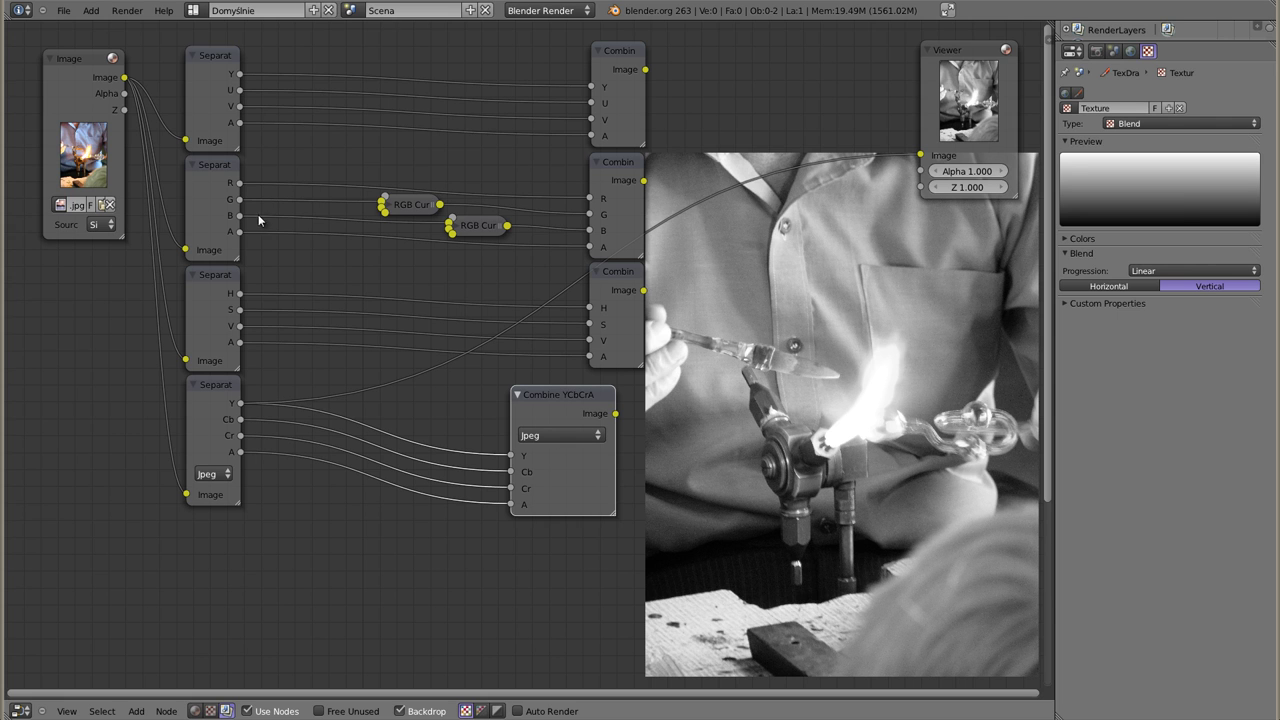
Step: View the Combine YCbCrA output in colour and switch its mode to ITU 709, then ITU 601
ctrl+shift+click(566, 465)
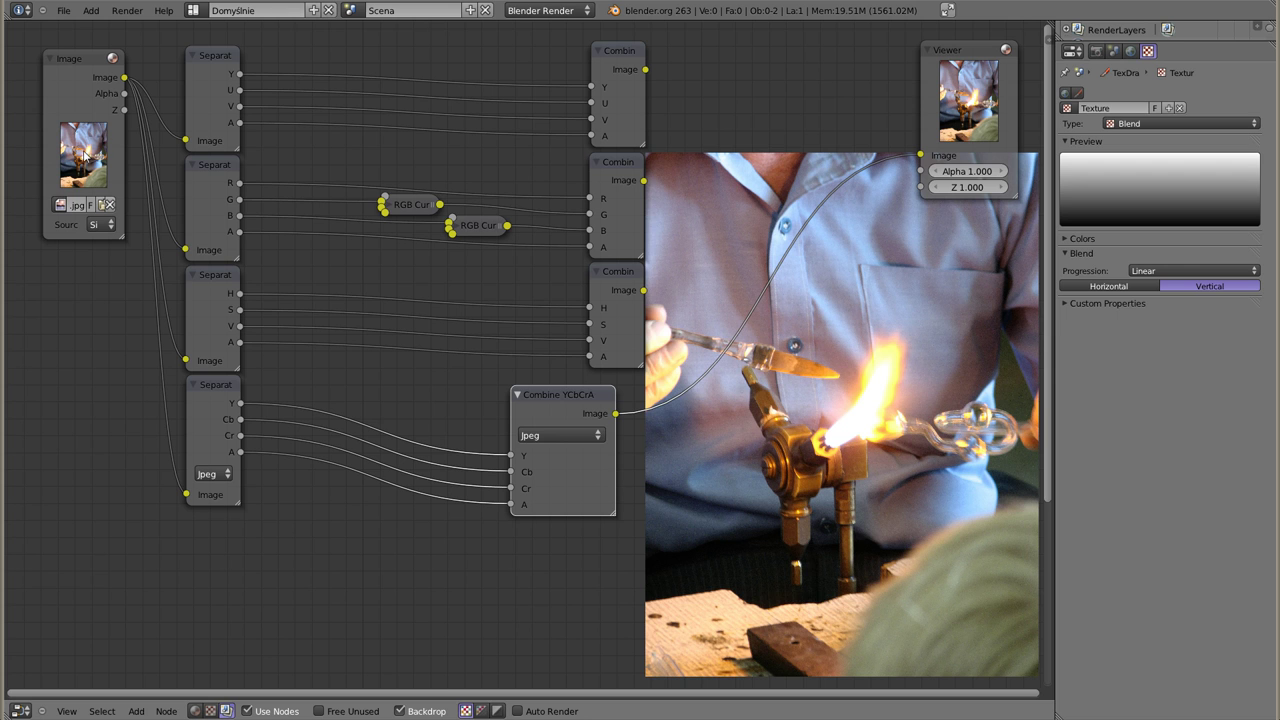
click(557, 440)
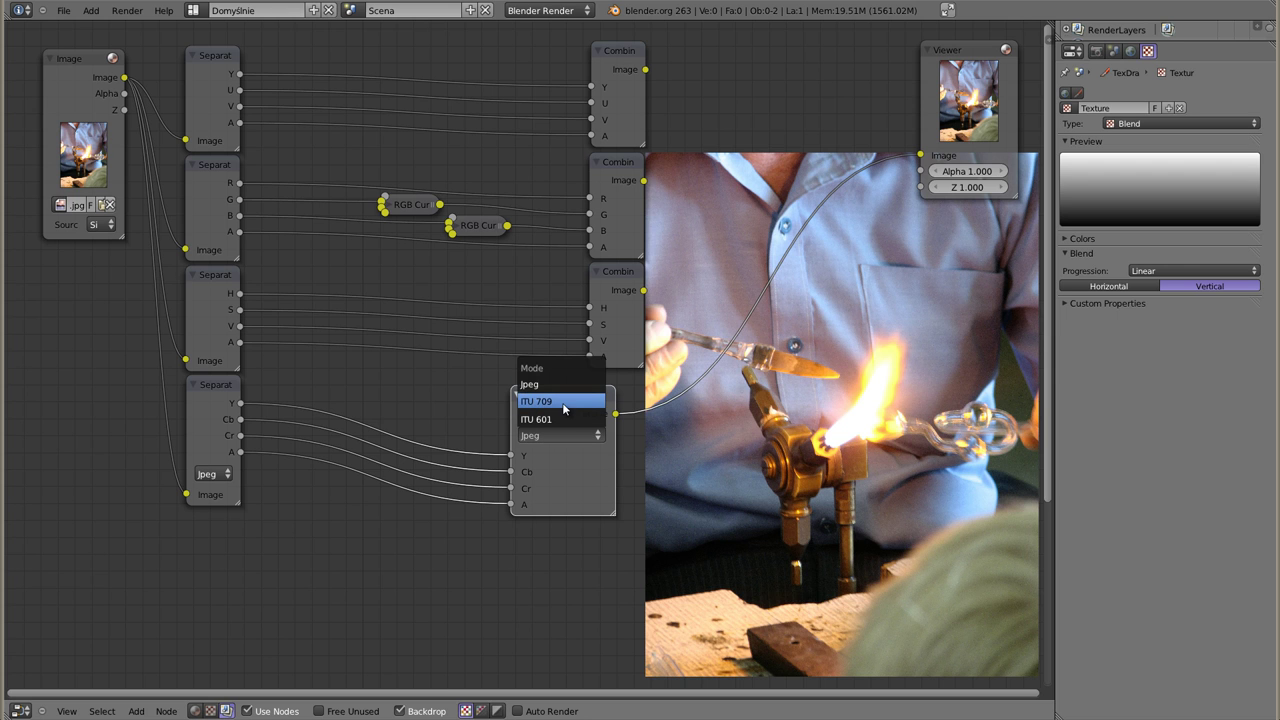
click(563, 403)
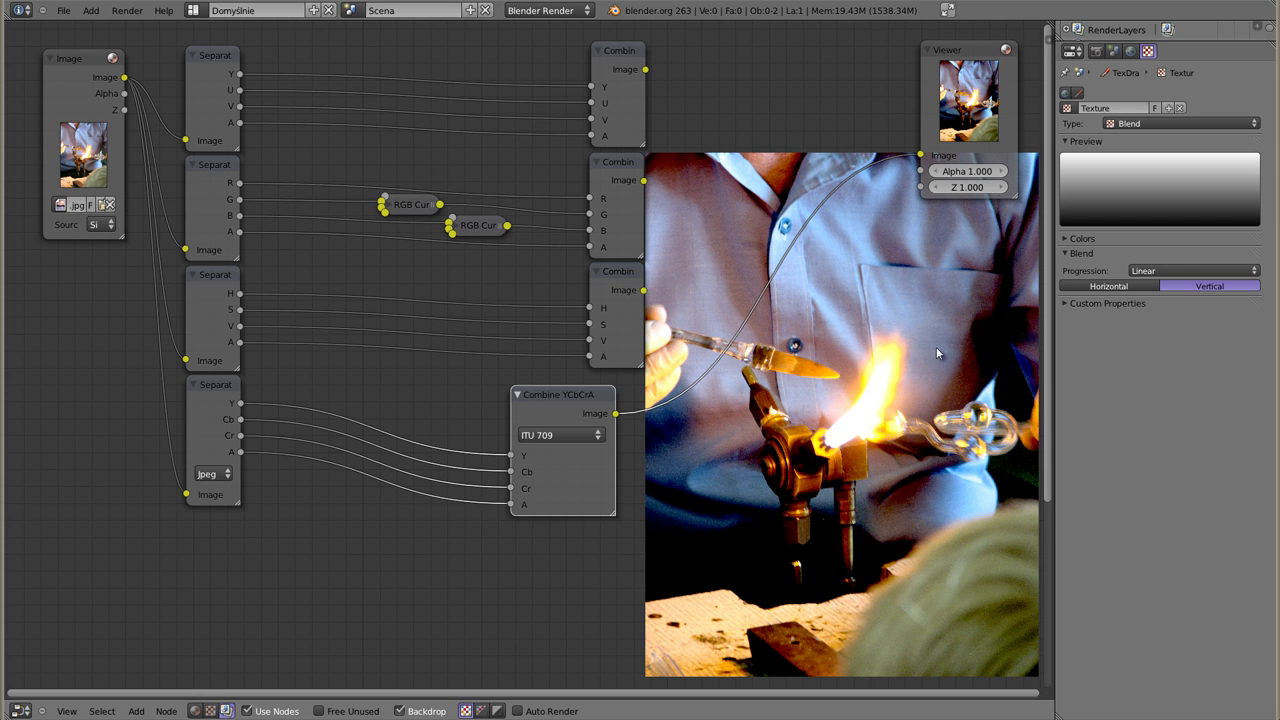
click(575, 437)
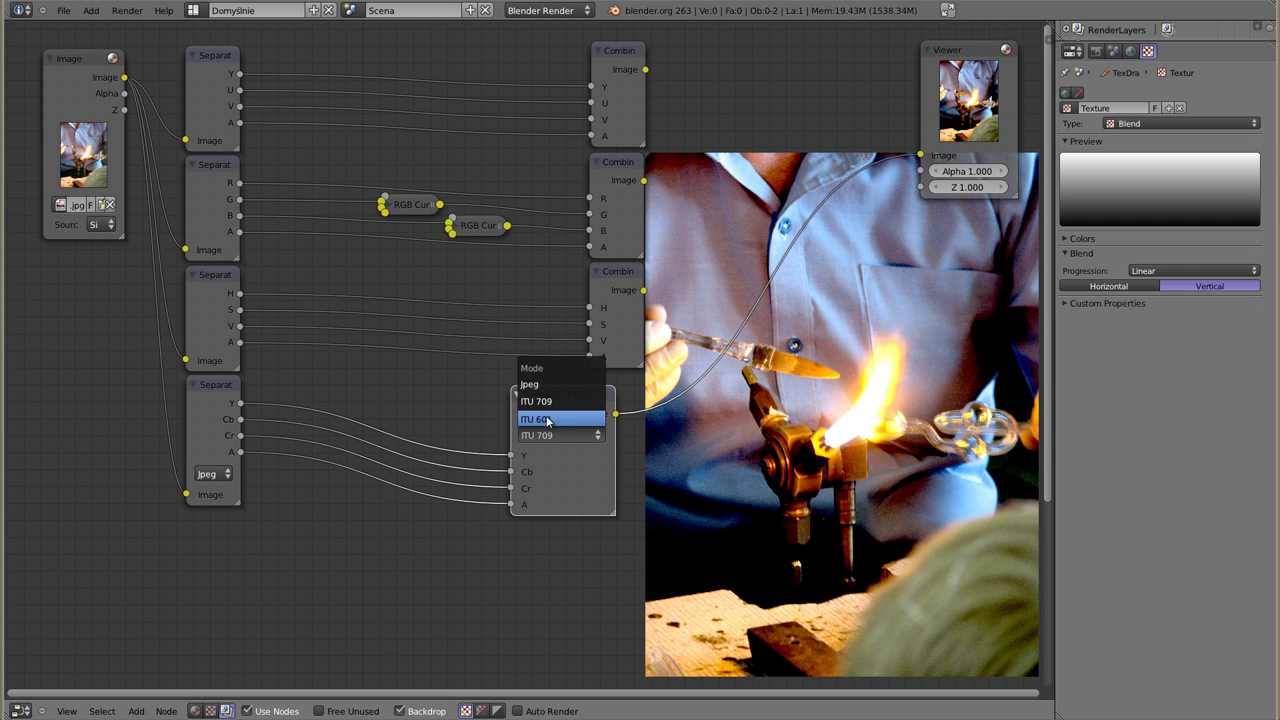
click(557, 419)
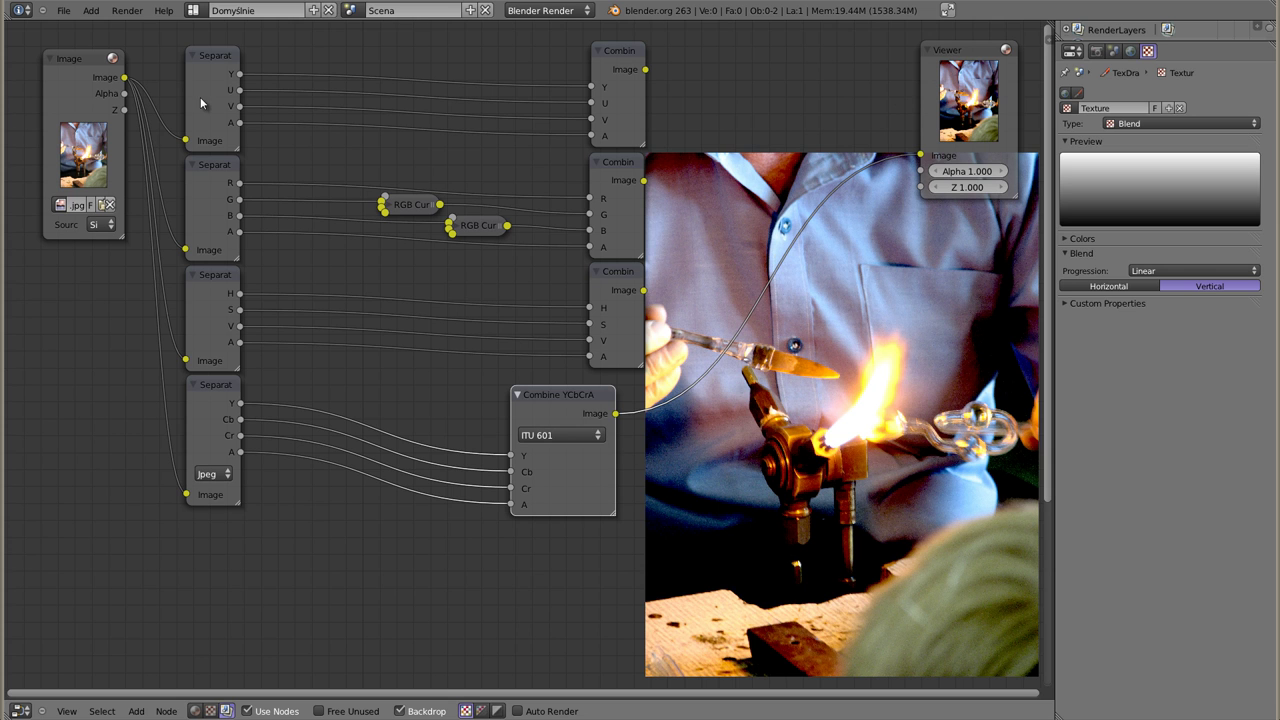
drag(84, 56, 71, 51)
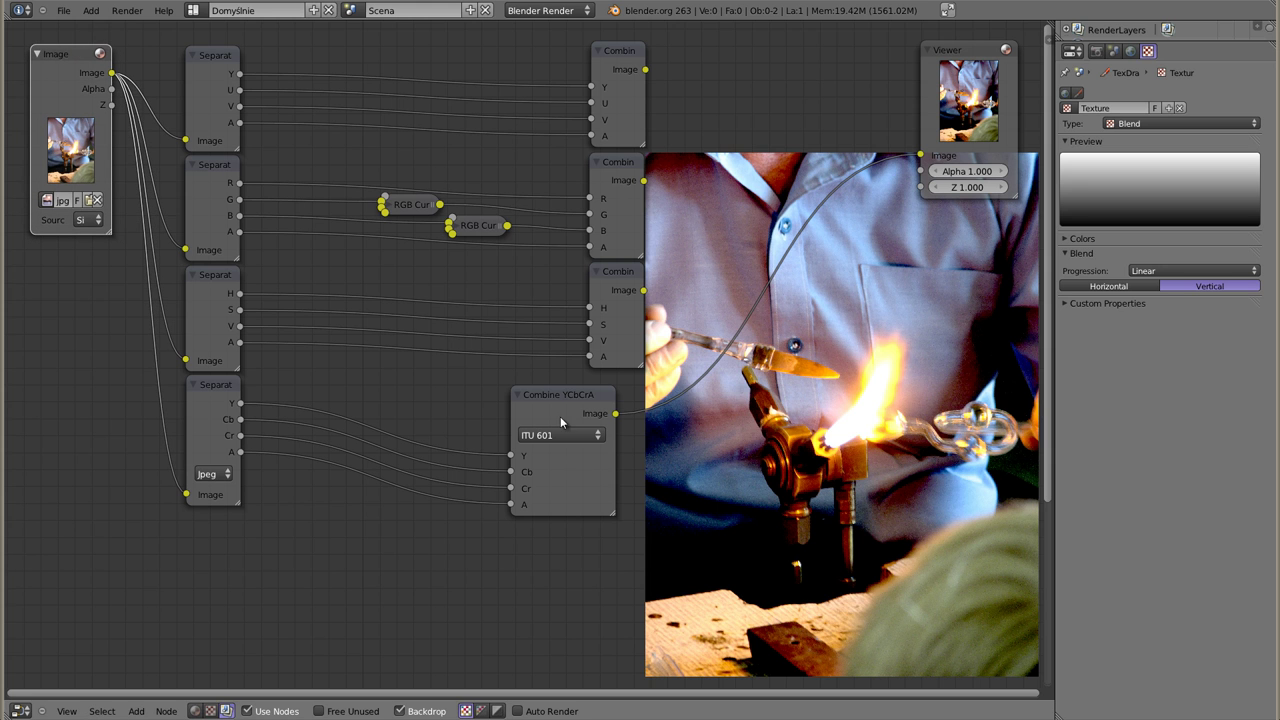
Step: Preview the HSVA and RGBA recombinations, swap the curves-adjusted G and B links, then return to HSVA
drag(560, 397, 571, 414)
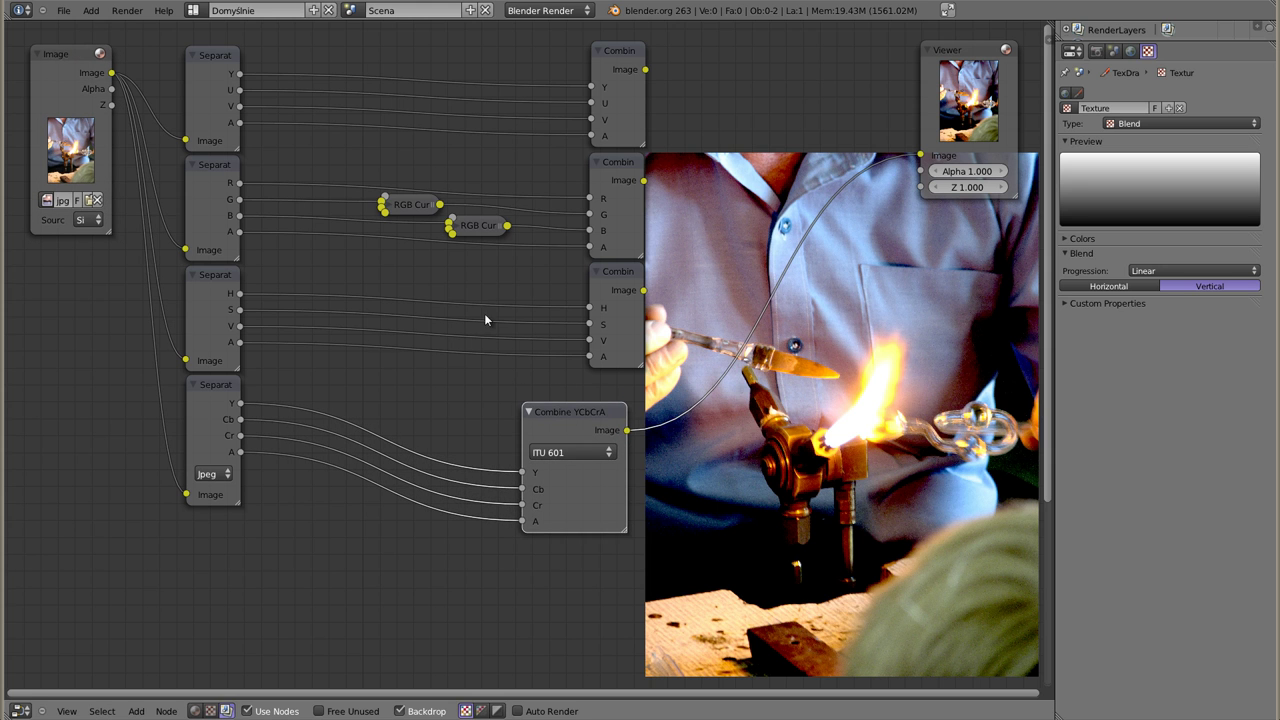
ctrl+shift+click(619, 275)
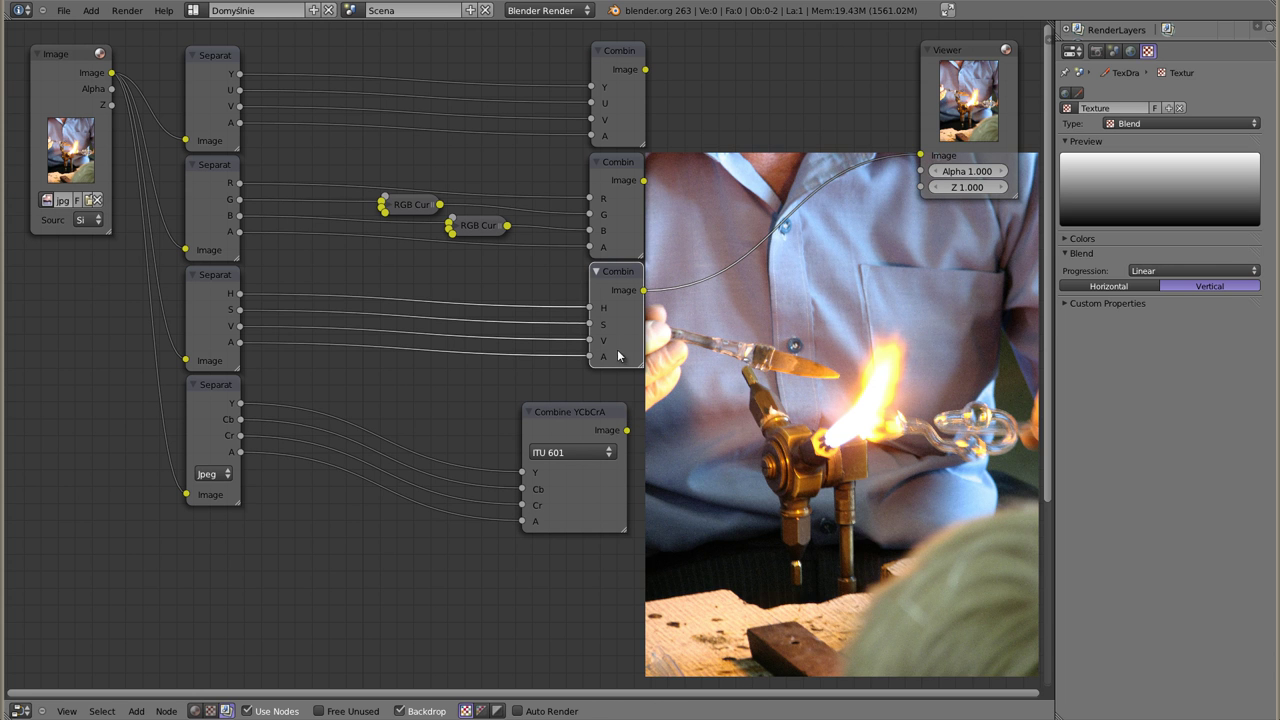
ctrl+shift+click(600, 180)
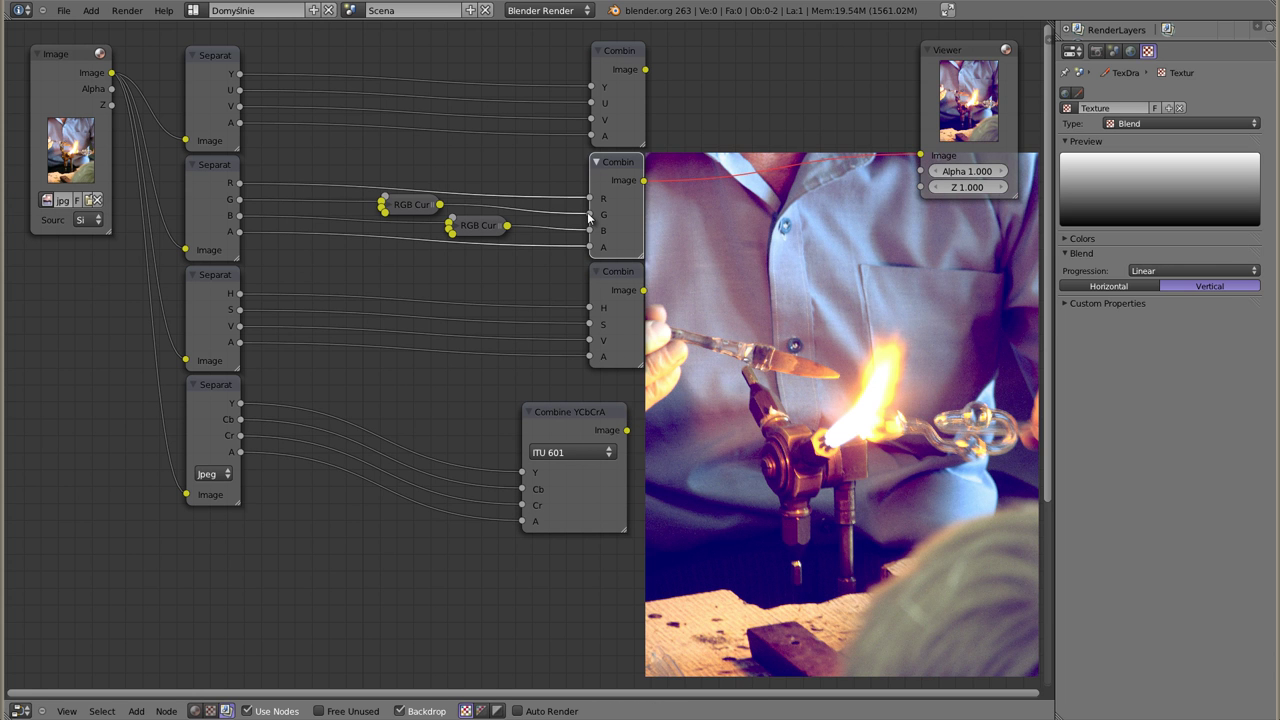
drag(590, 217, 590, 230)
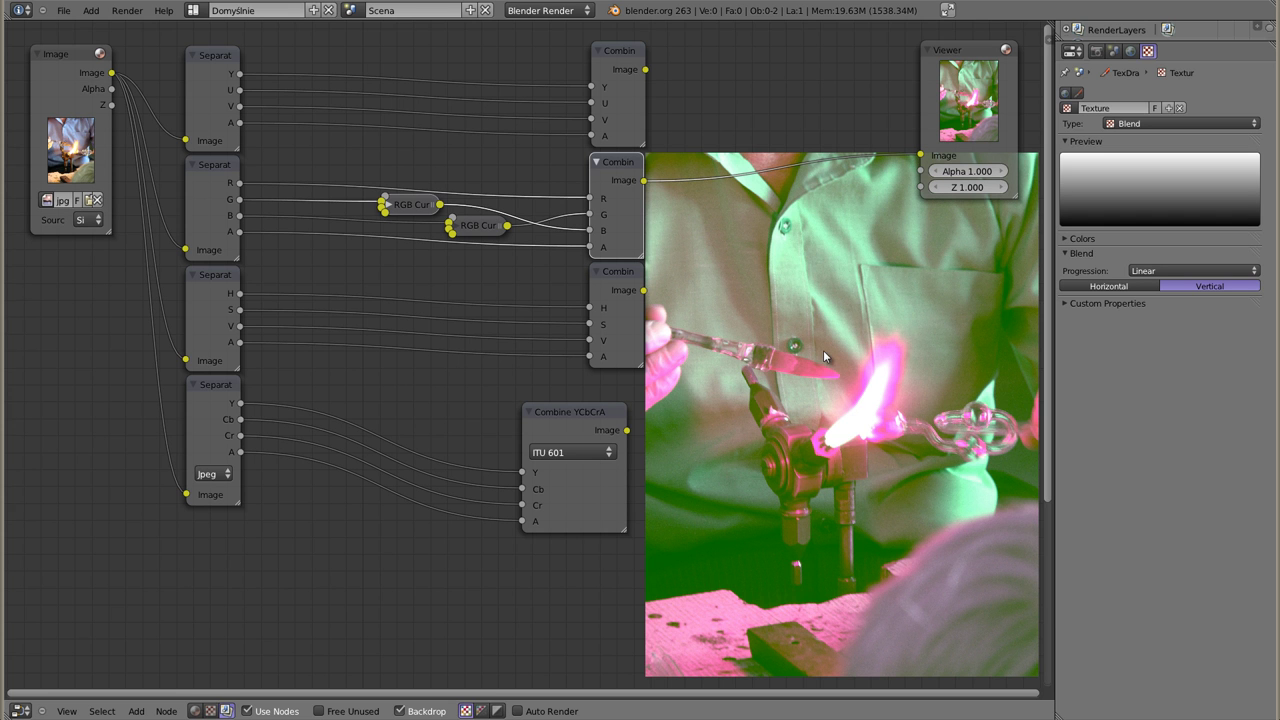
ctrl+shift+click(620, 277)
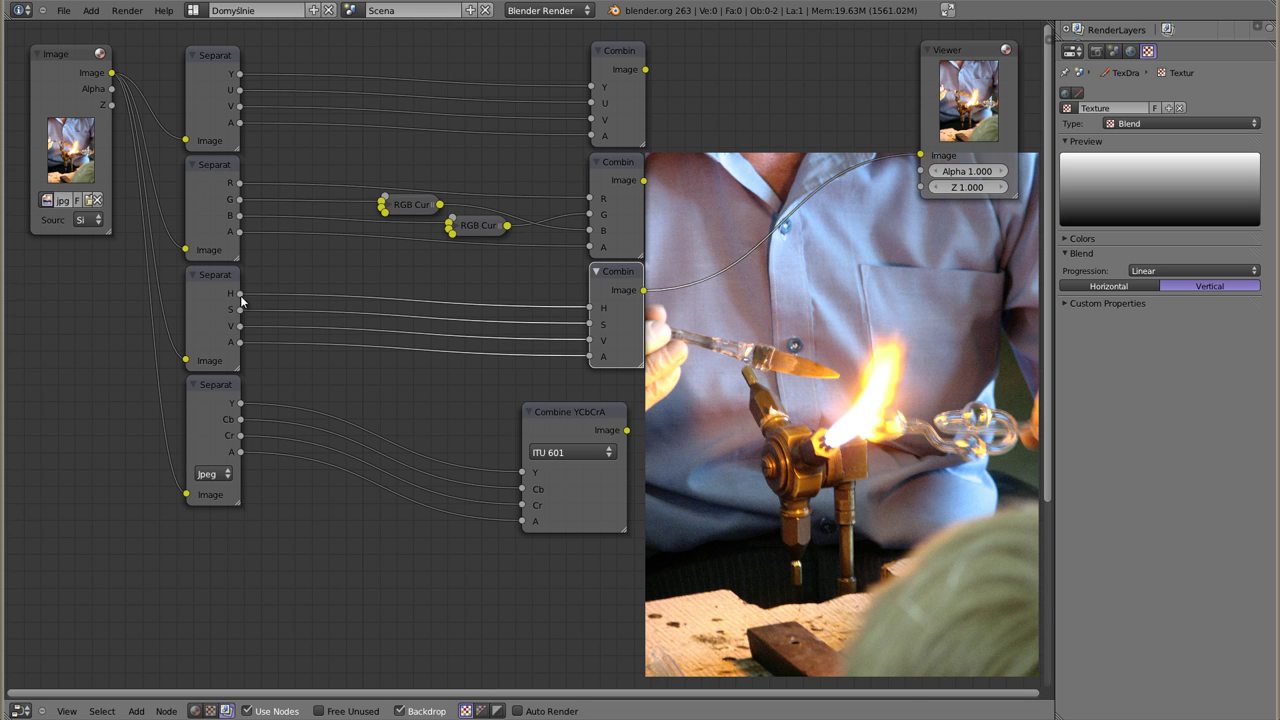
click(475, 228)
Step: Duplicate an RGB Curves node, reset its curve, and route the HSVA hue channel through it into Combine HSVA
key(shift+d)
click(362, 590)
click(331, 571)
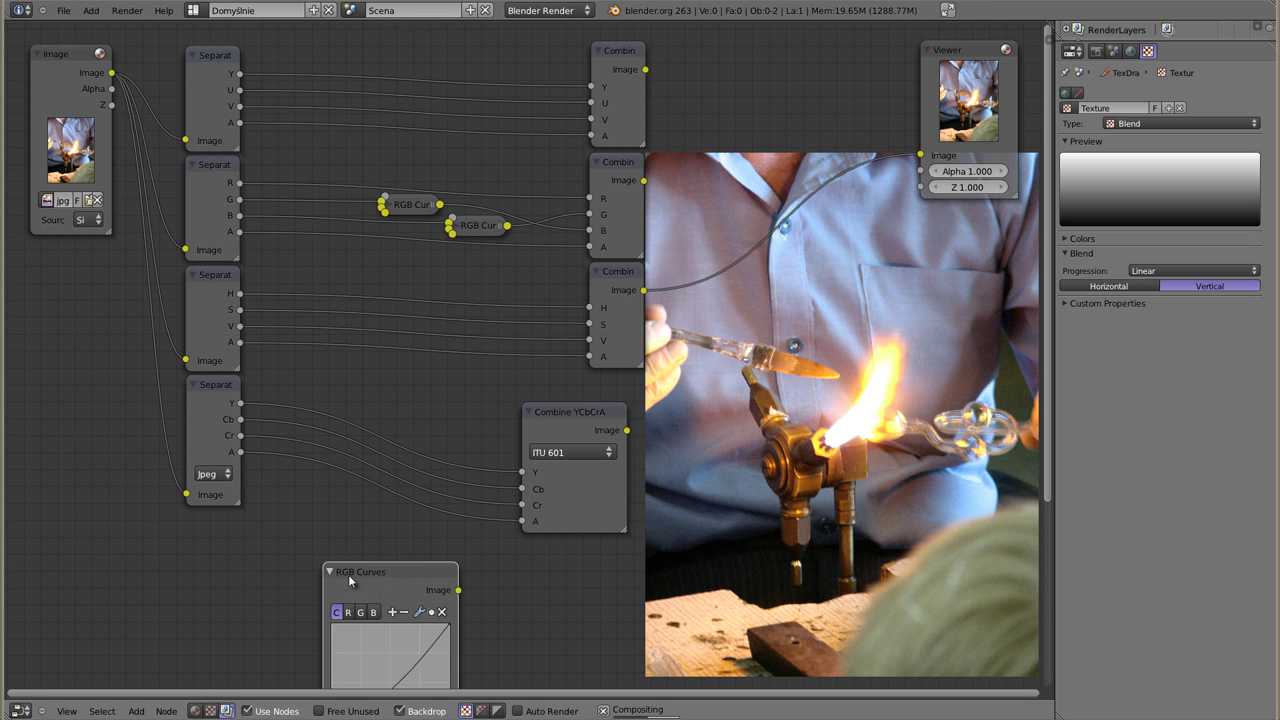
drag(349, 580, 358, 388)
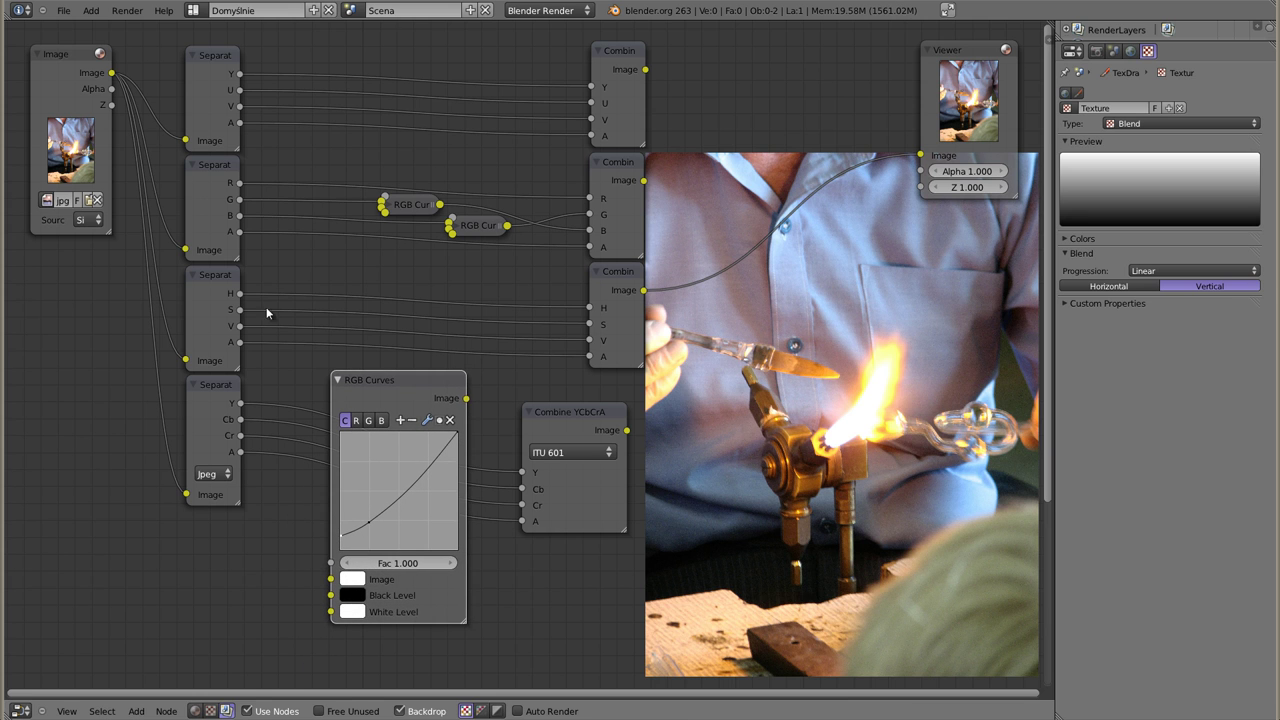
drag(240, 294, 331, 579)
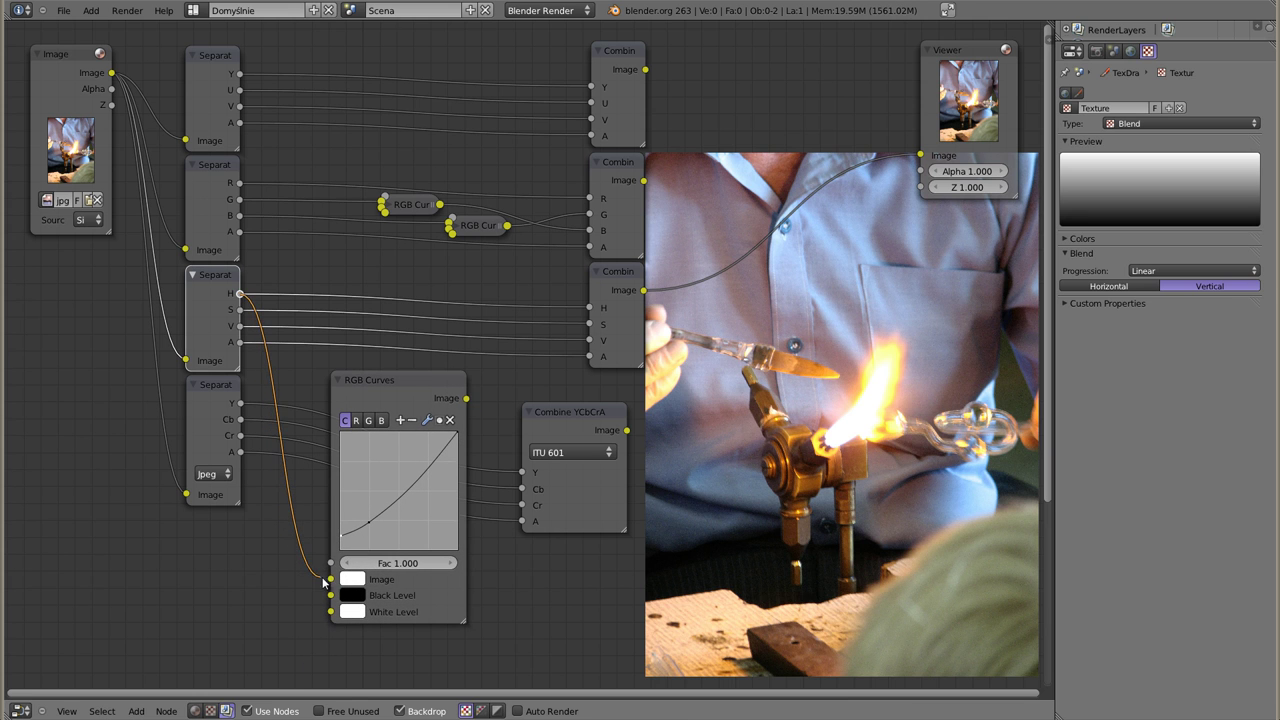
click(369, 522)
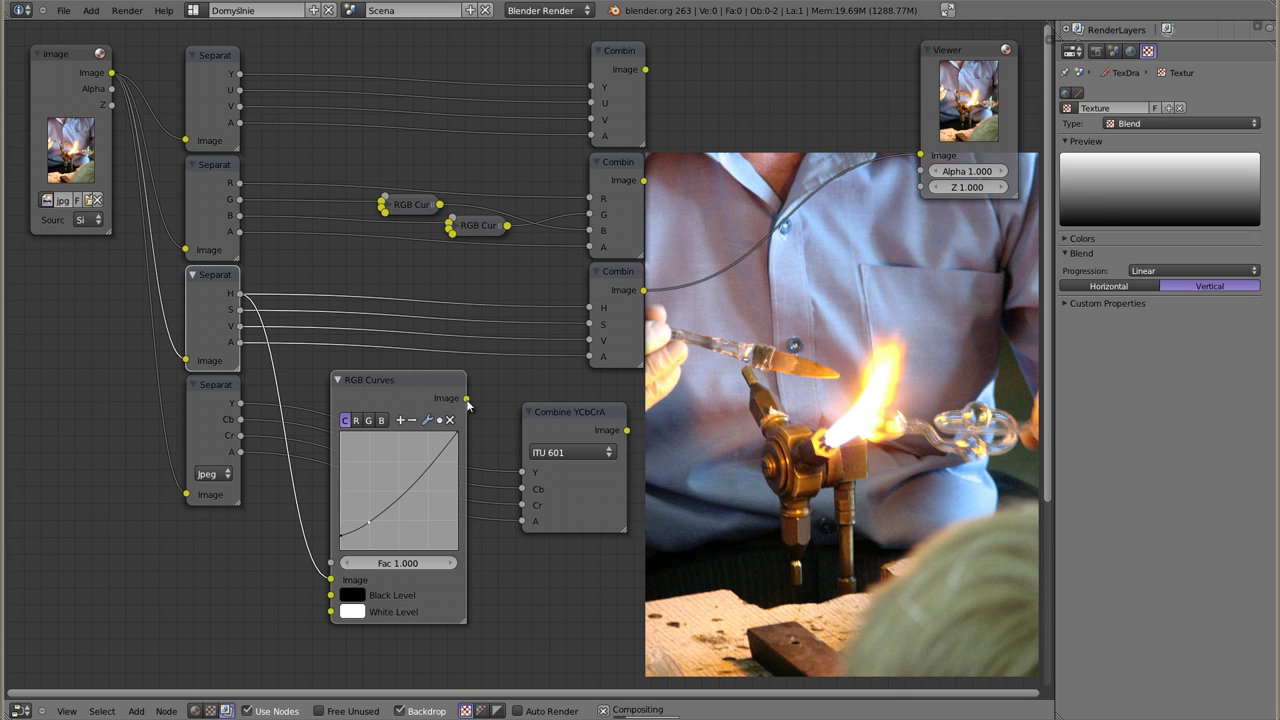
click(449, 421)
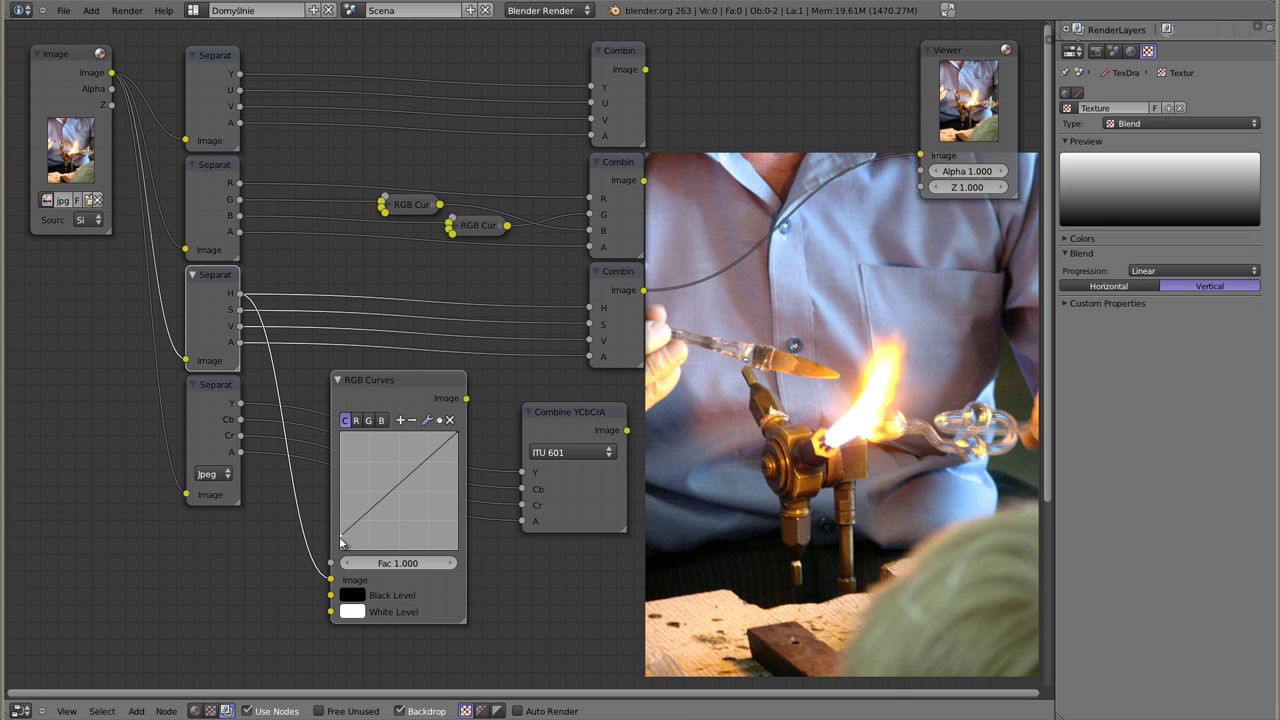
click(451, 421)
drag(466, 399, 588, 308)
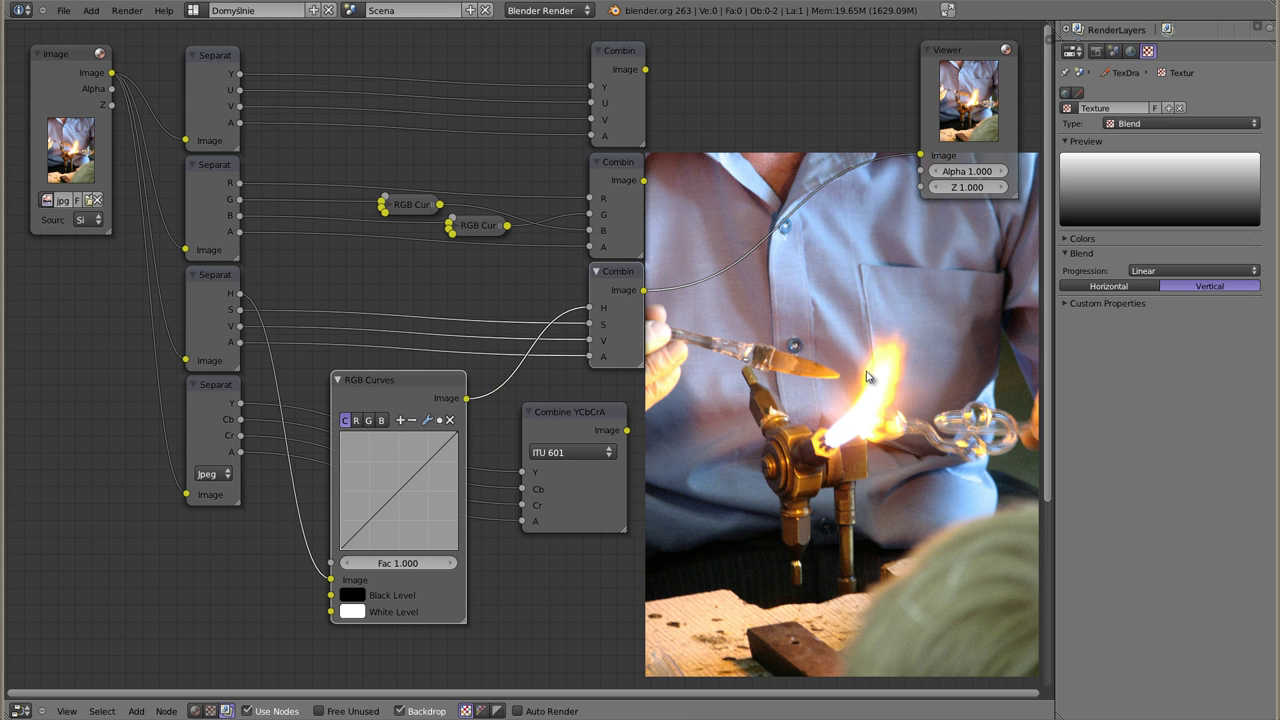
Step: Invert the hue curve by lifting its left end to the top and lowering the right end
drag(346, 549, 346, 548)
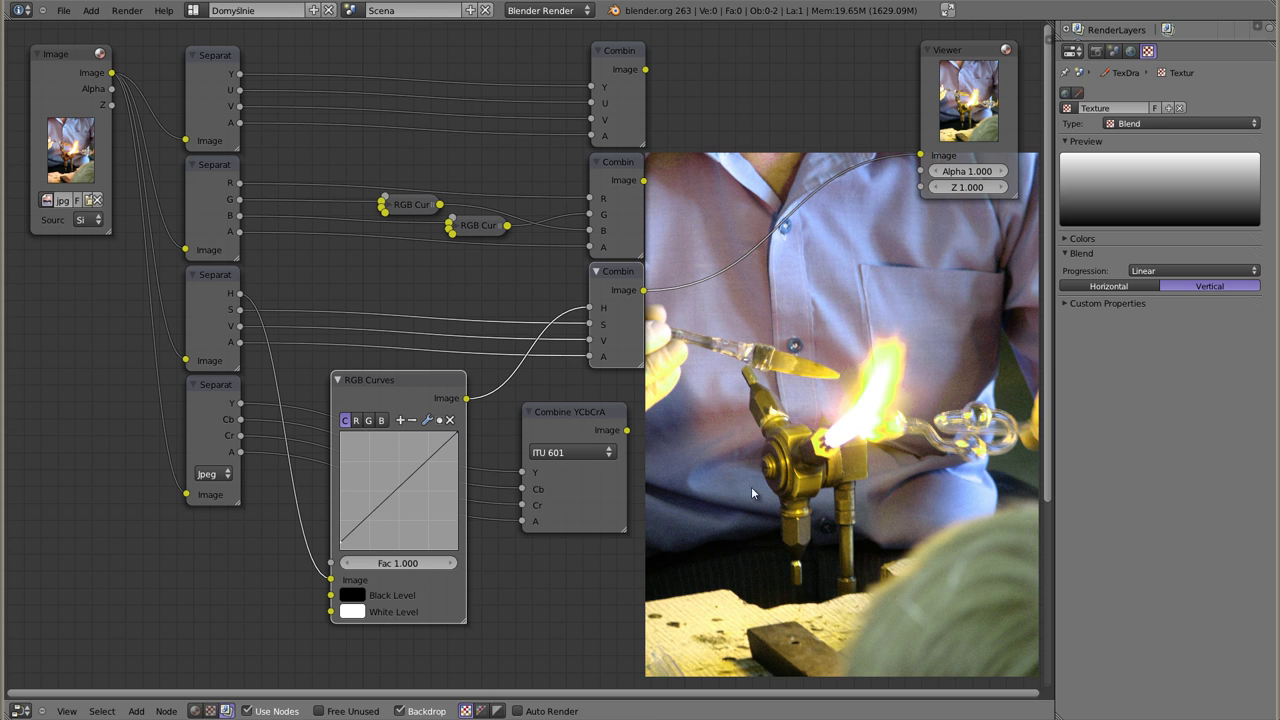
drag(343, 541, 346, 525)
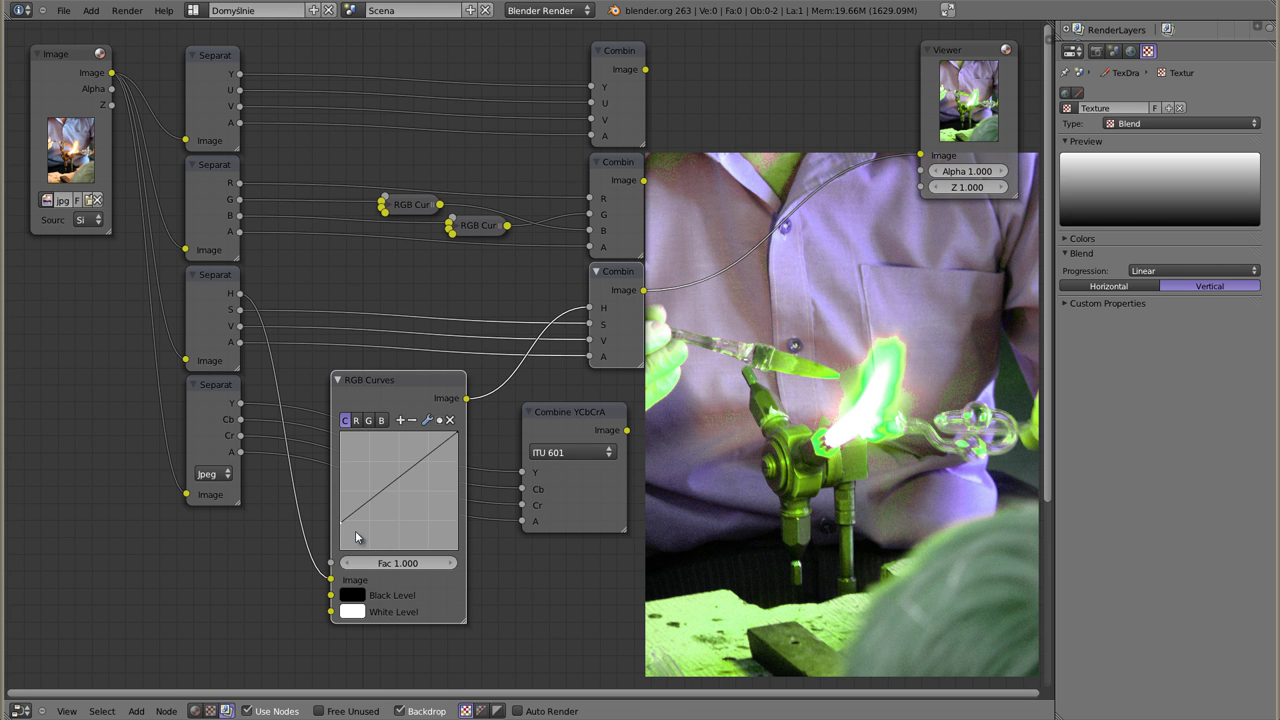
drag(346, 523, 343, 468)
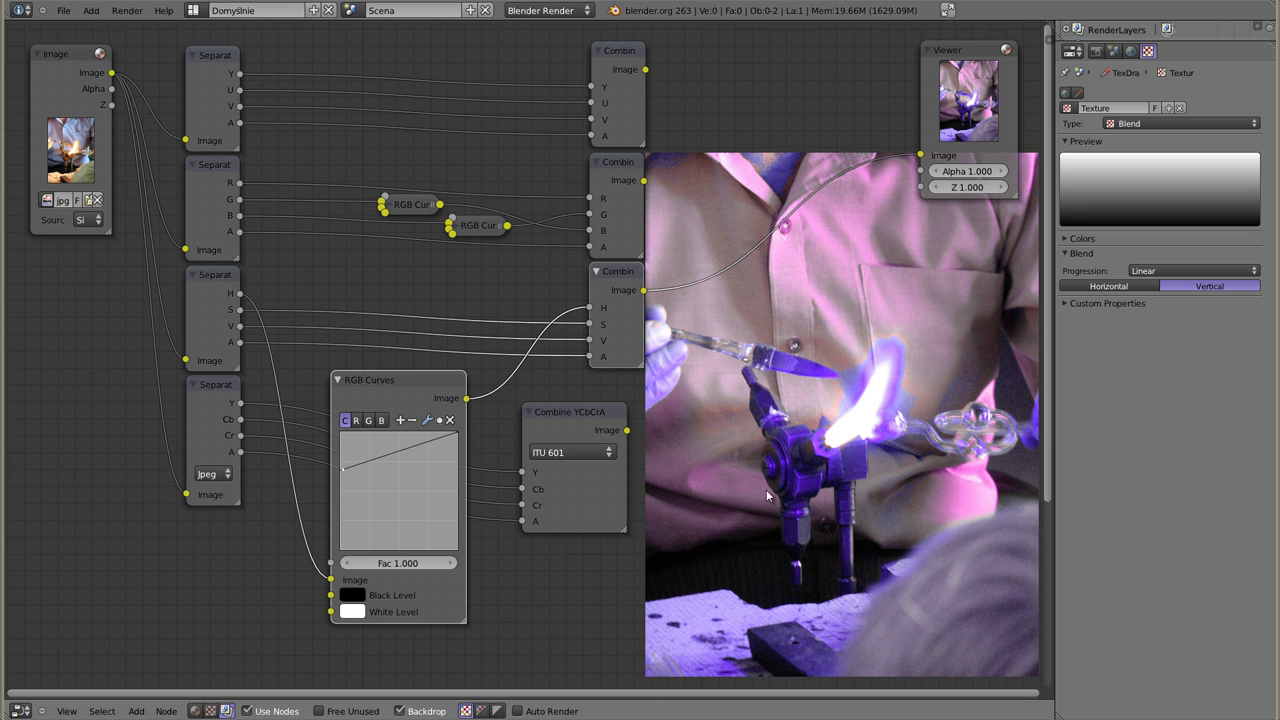
mouse_move(456, 436)
mouse_down()
mouse_move(465, 512)
mouse_move(497, 531)
mouse_move(453, 578)
mouse_up()
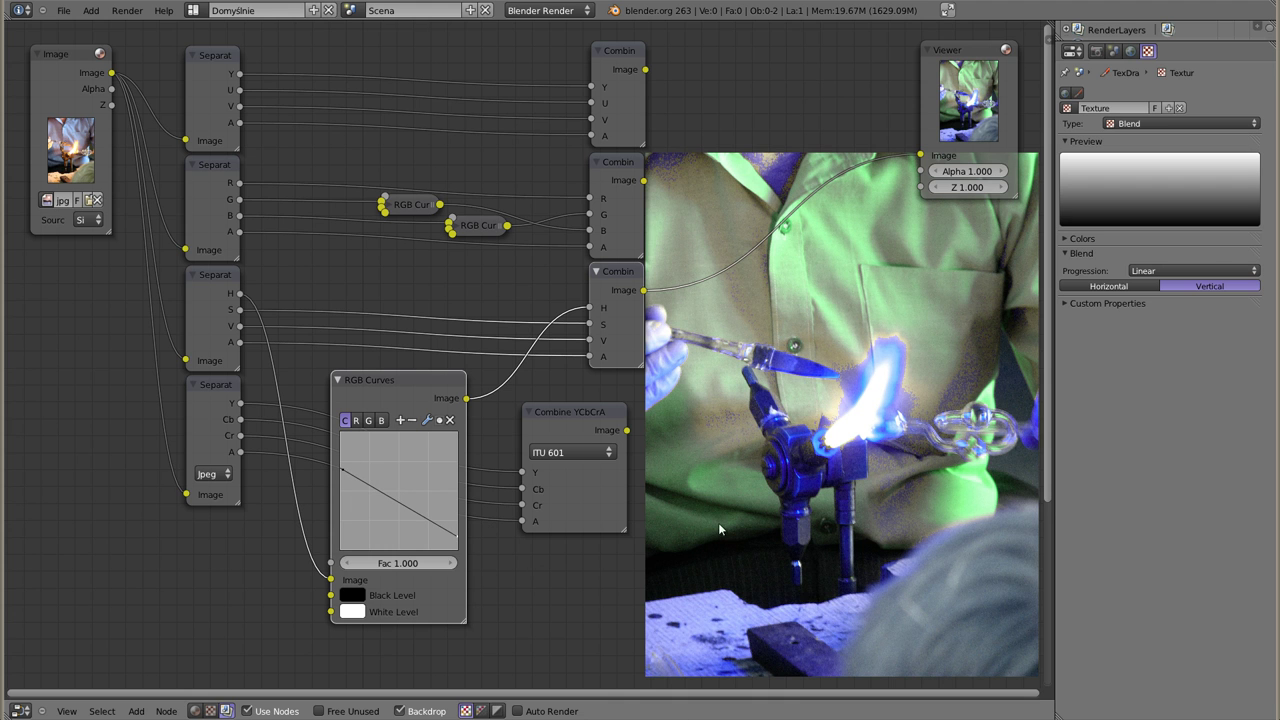
drag(344, 470, 345, 439)
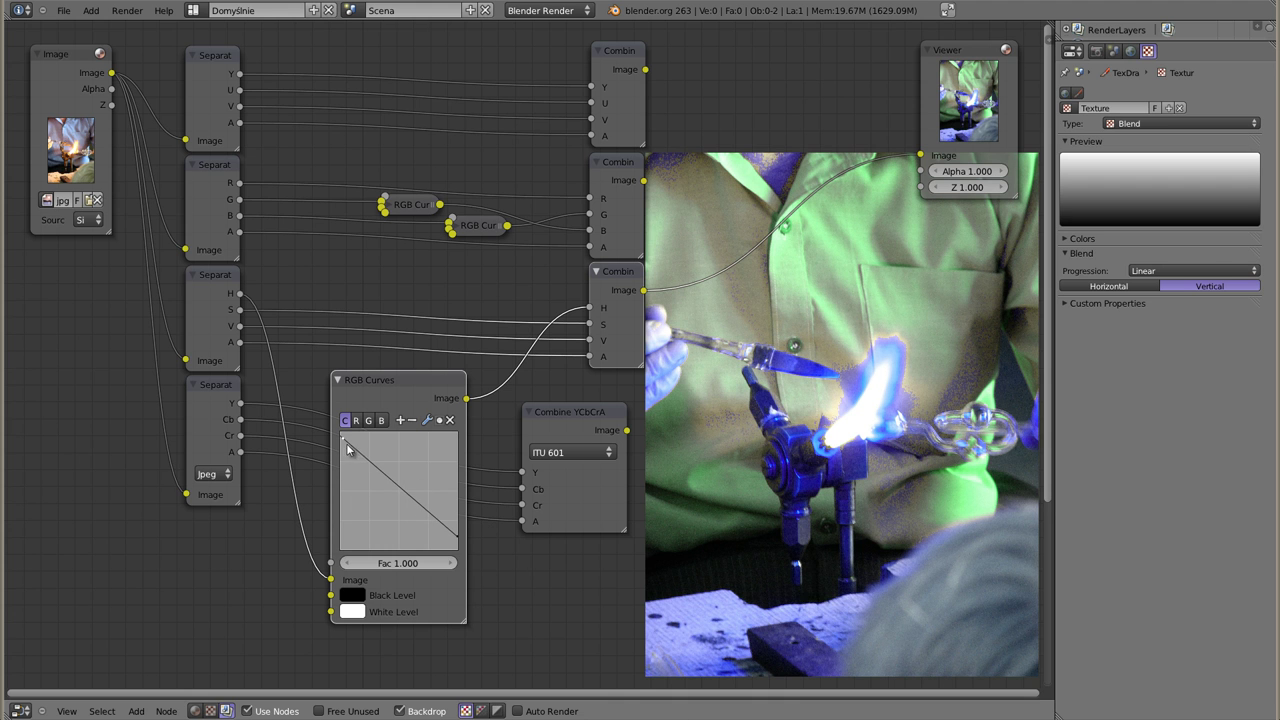